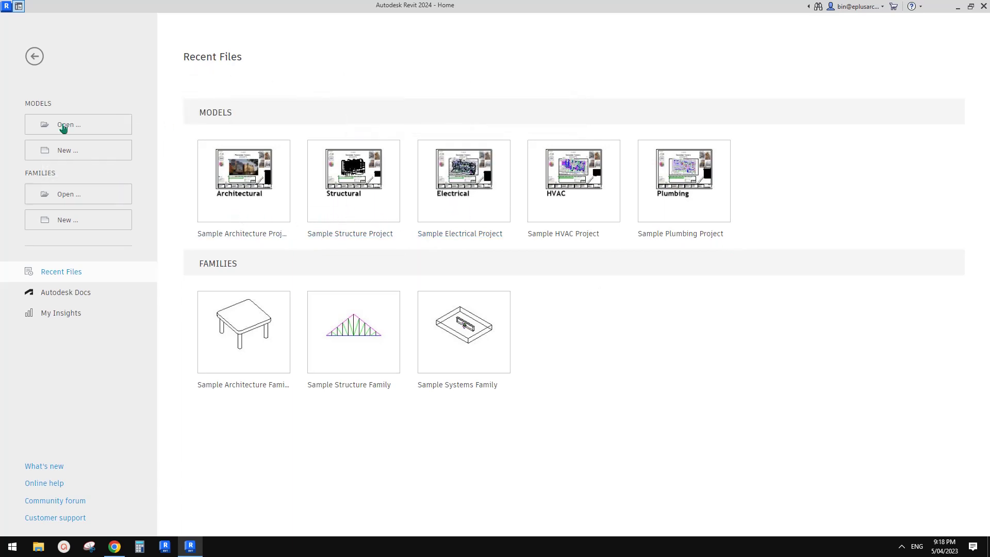
Create a new project from the Architectural Template.
left_click(64, 149)
left_click(483, 246)
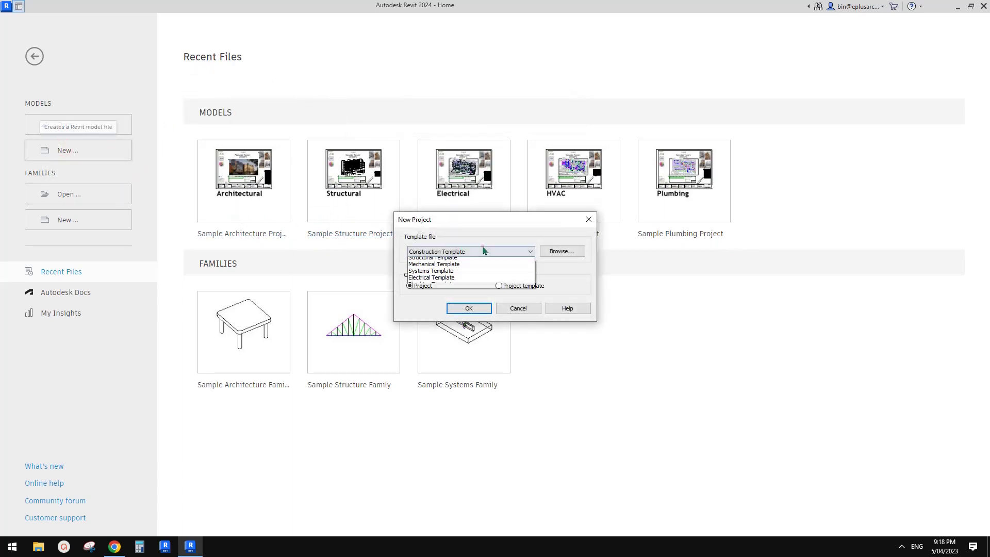
left_click(443, 275)
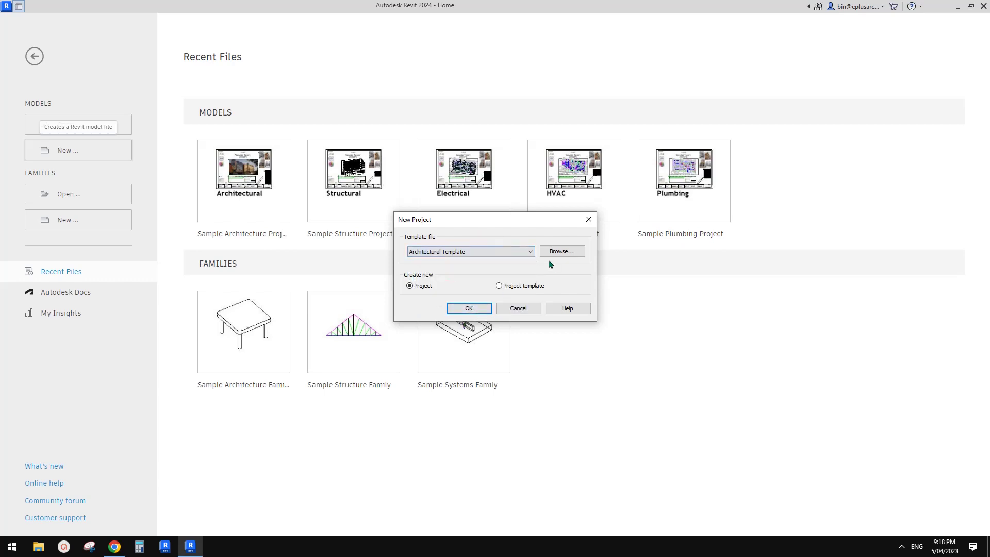
left_click(479, 308)
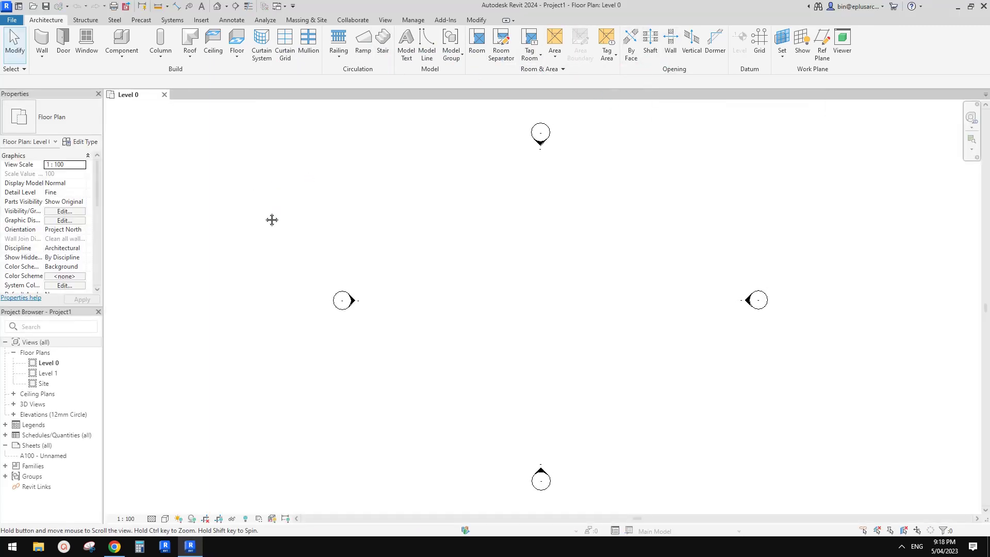
left_click(15, 394)
left_click(15, 394)
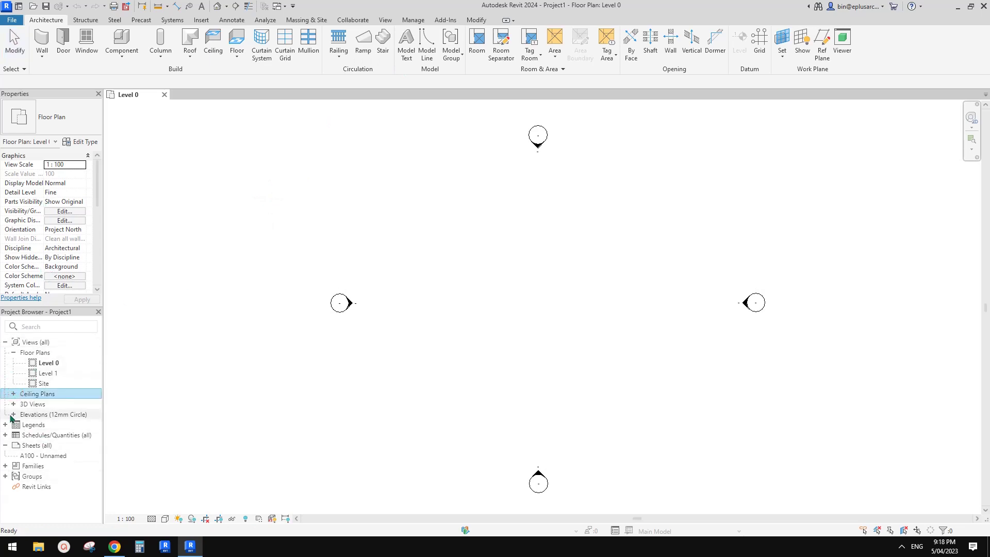
left_click(13, 404)
left_click(13, 404)
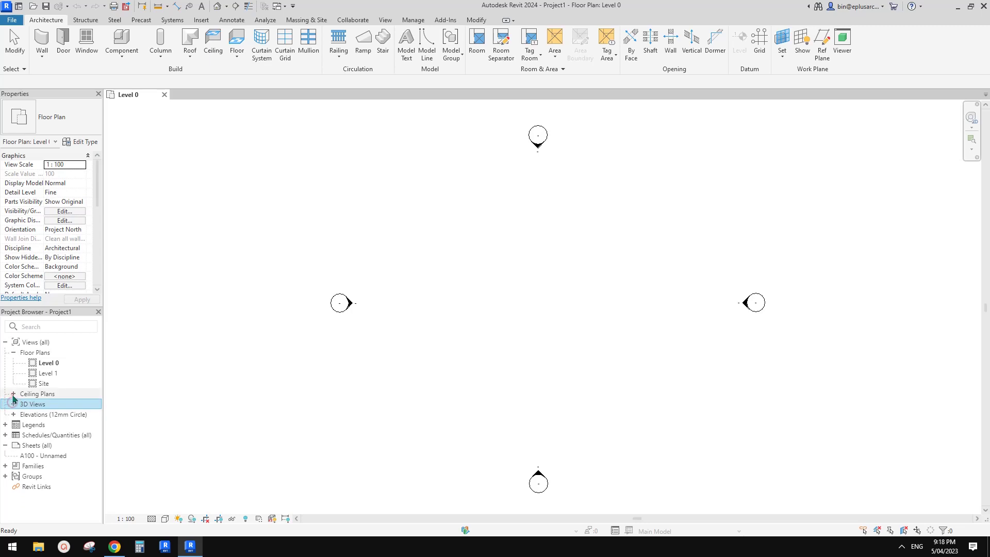
left_click(12, 394)
left_click(11, 394)
left_click(13, 414)
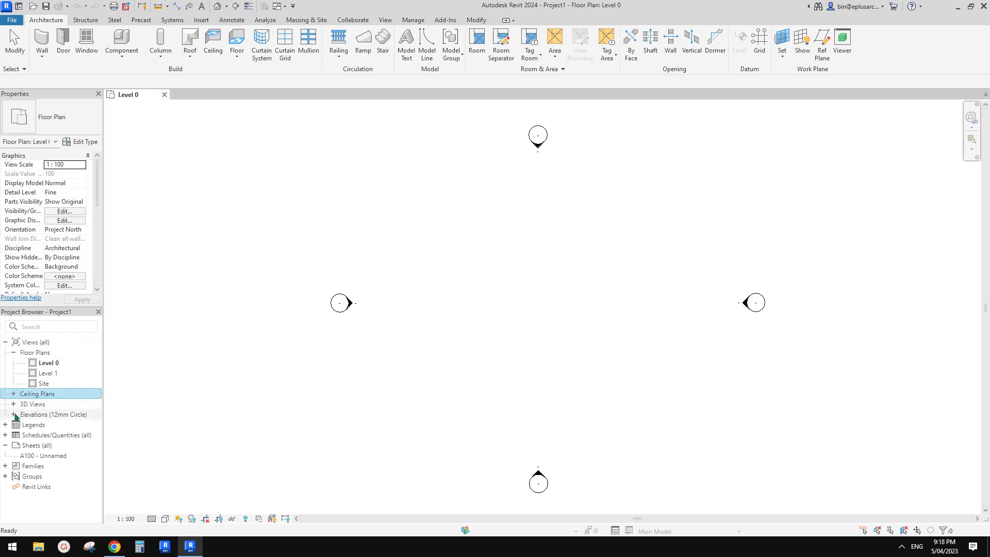
left_click(13, 414)
left_click(5, 425)
left_click(5, 425)
middle_click_drag(542, 275, 536, 275)
middle_click_drag(437, 214, 438, 219)
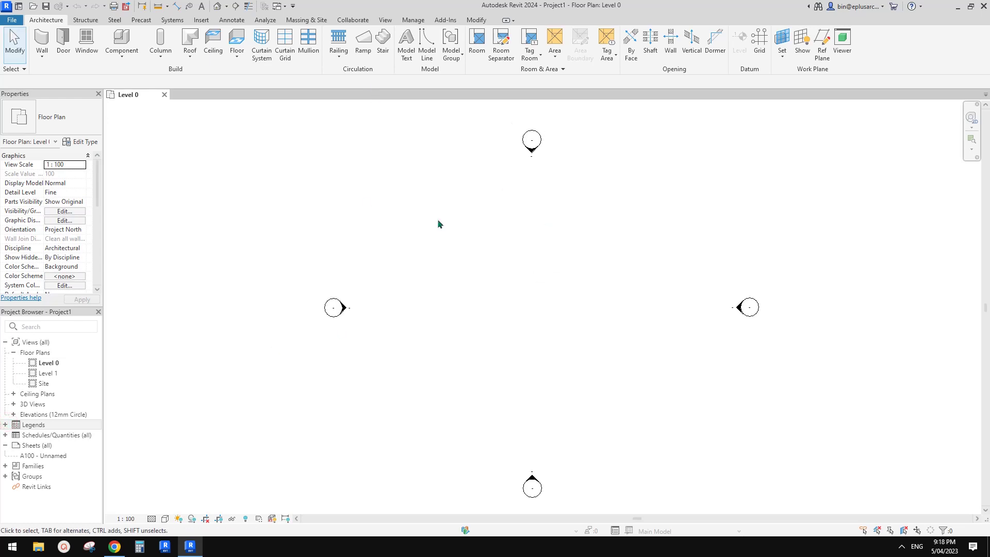
Create a Generic - 1000mm toposolid on Level 0 from a rectangular sketch of about 292 m² between the four elevation markers.
left_click(310, 20)
left_click(264, 56)
left_click(266, 58)
left_click(264, 57)
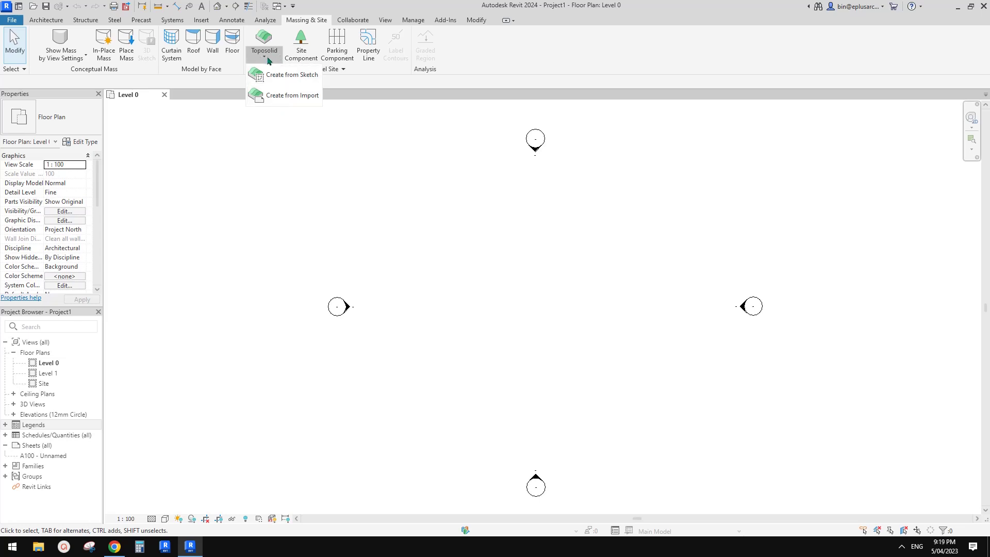
left_click(378, 169)
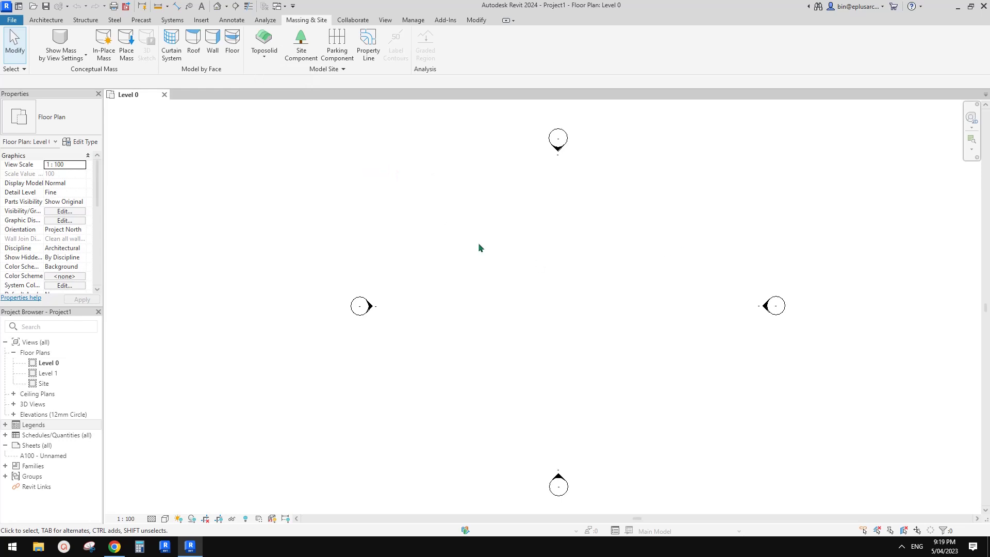
left_click(264, 55)
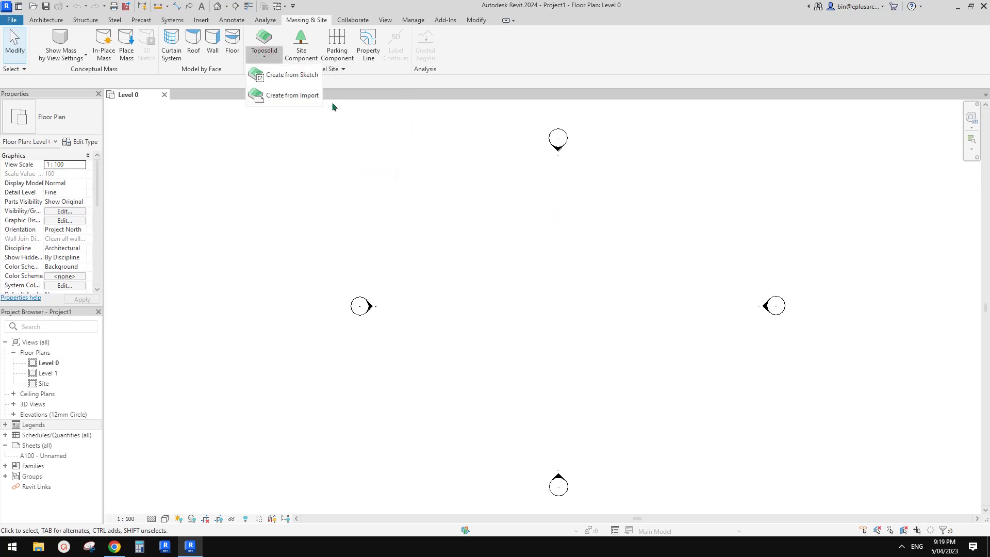
left_click(296, 76)
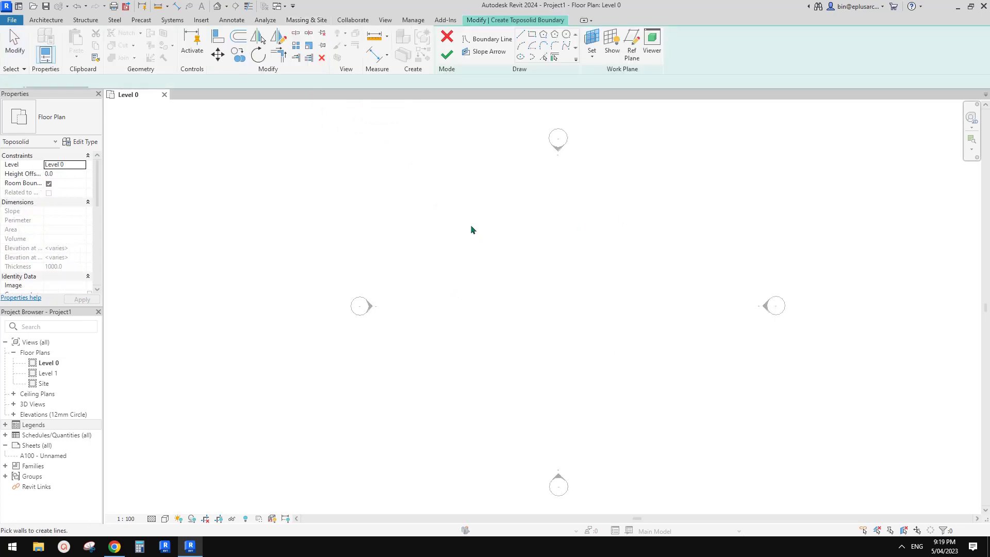
left_click(532, 36)
left_click(424, 201)
left_click(725, 425)
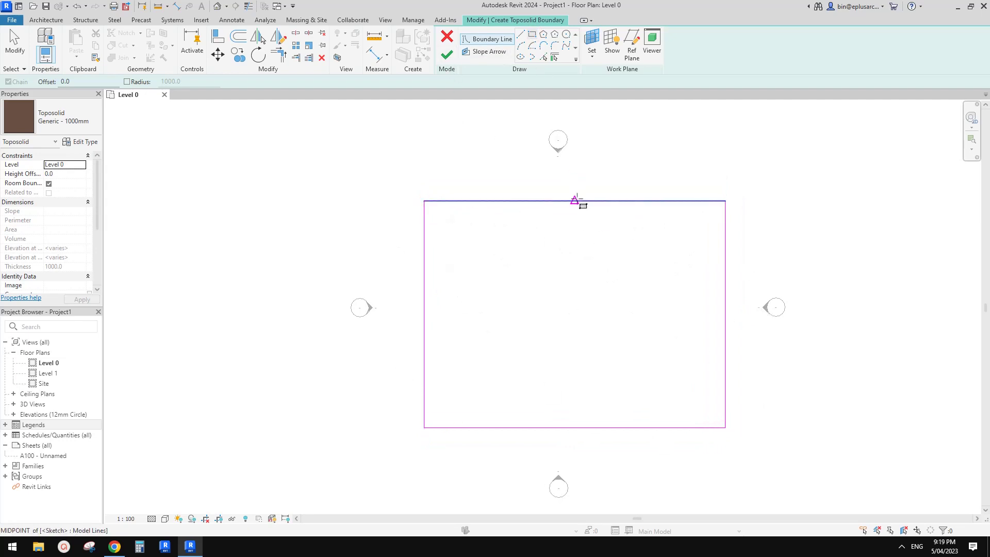
left_click(447, 54)
key("Escape")
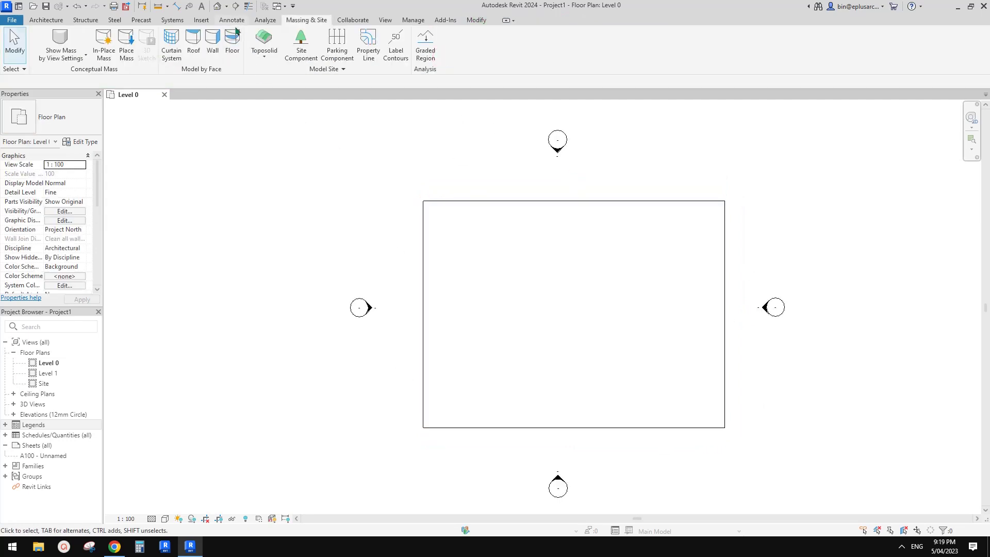
Open the default 3D view and add four interior points to the toposolid with a 500 mm offset from its surface.
left_click(217, 6)
middle_click_drag(583, 342, 498, 150, "shift")
left_click(755, 335)
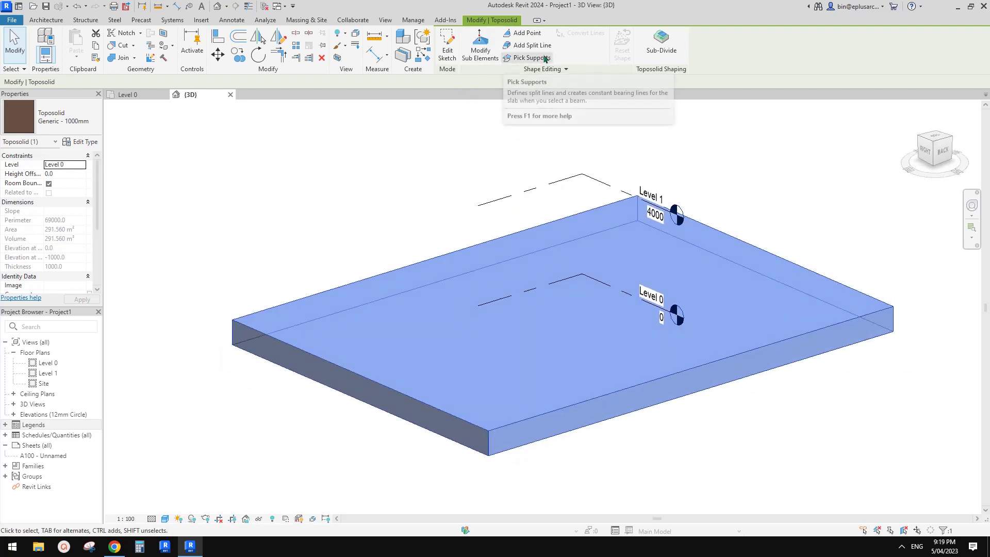
left_click(519, 34)
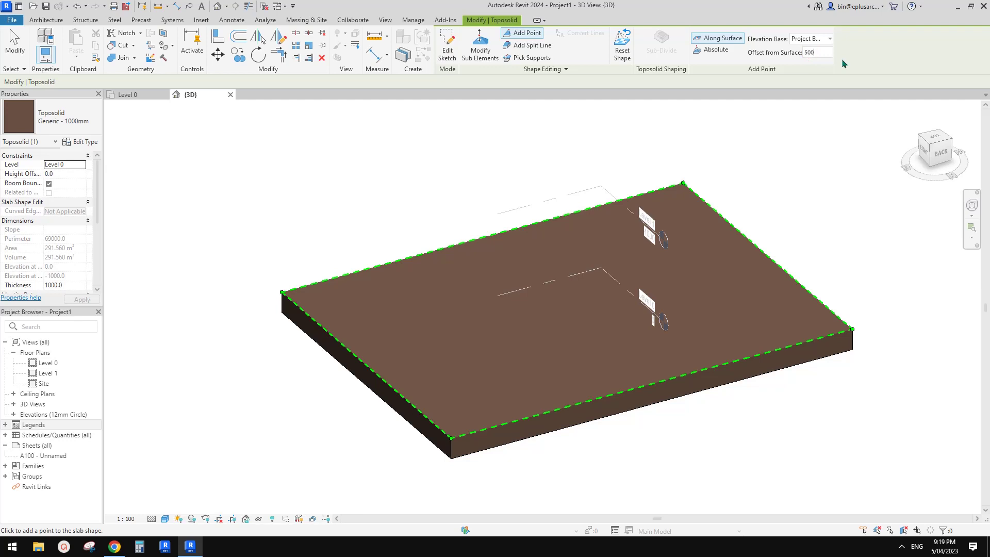
middle_click_drag(729, 197, 650, 329, "shift")
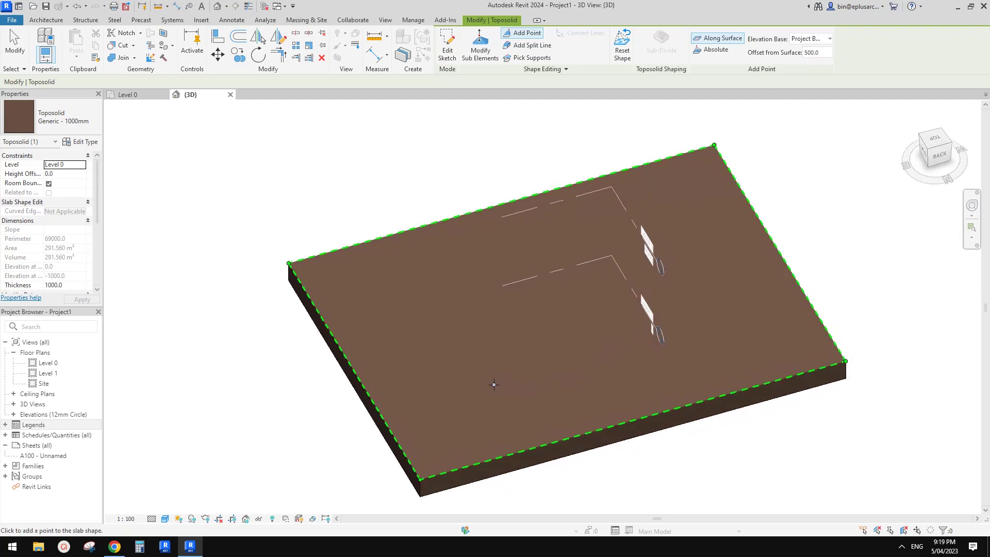
left_click(481, 379)
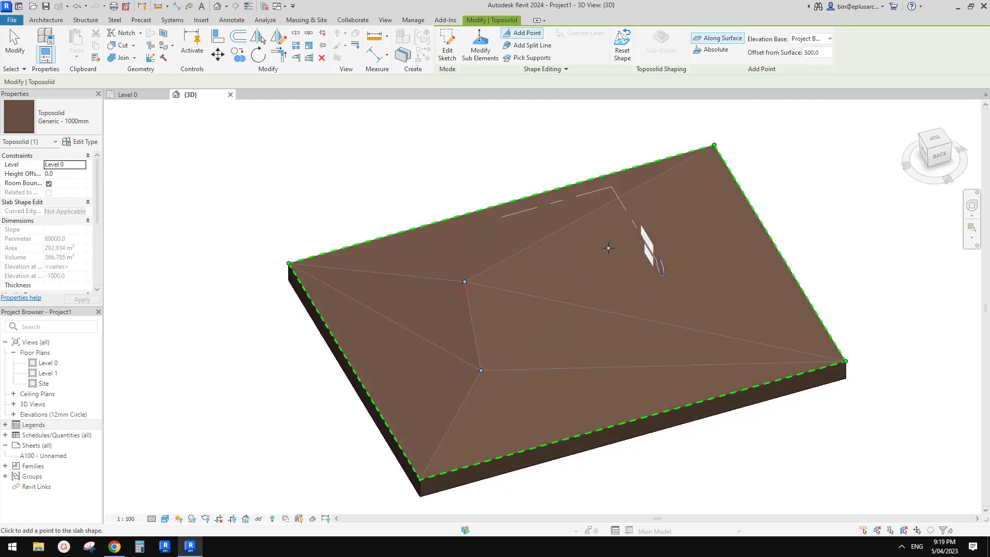
key("Escape")
key("Escape")
scroll(661, 343, "up", 2)
middle_click_drag(661, 342, 537, 346, "shift")
middle_click_drag(771, 327, 646, 313, "shift")
scroll(573, 199, "down", 2)
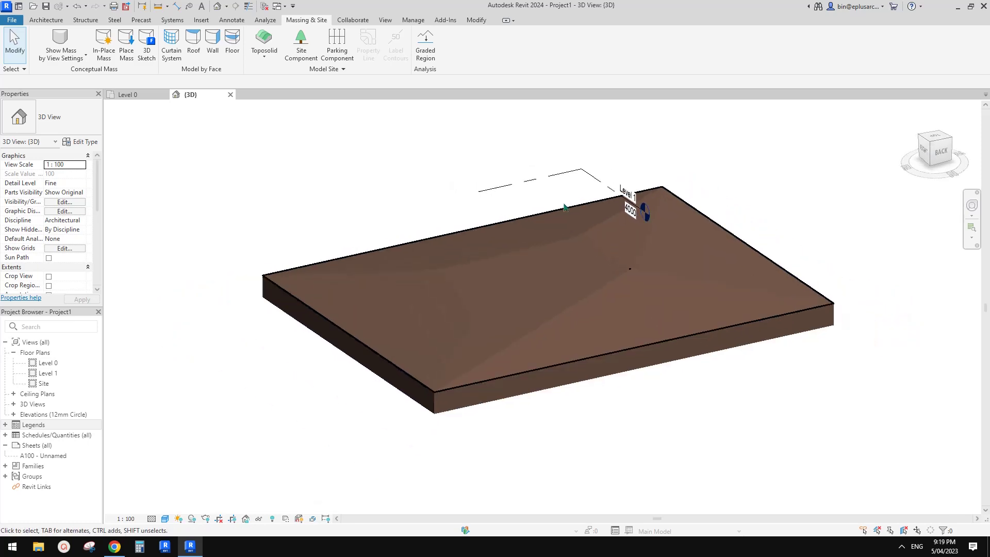
left_click(502, 220)
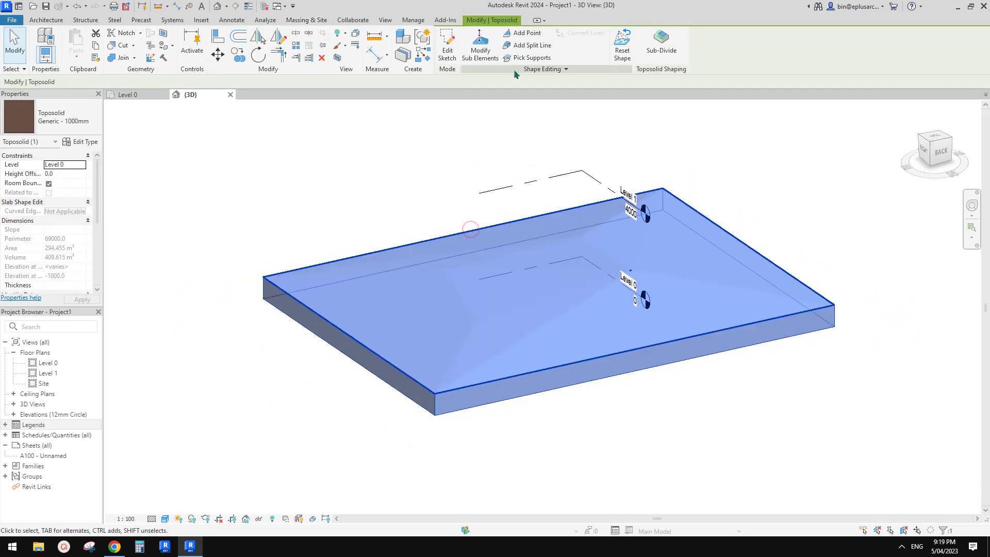
middle_click_drag(571, 143, 557, 188, "shift")
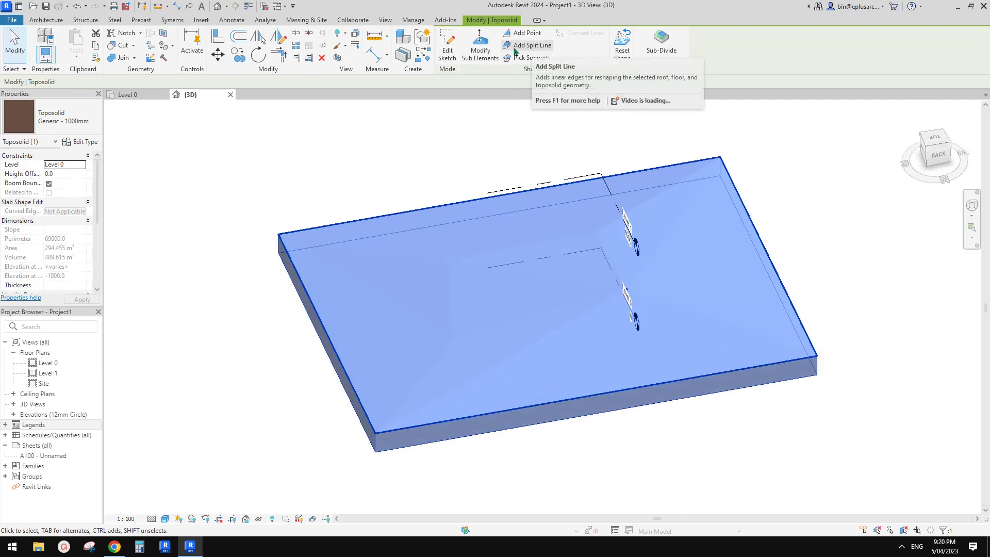
left_click(480, 47)
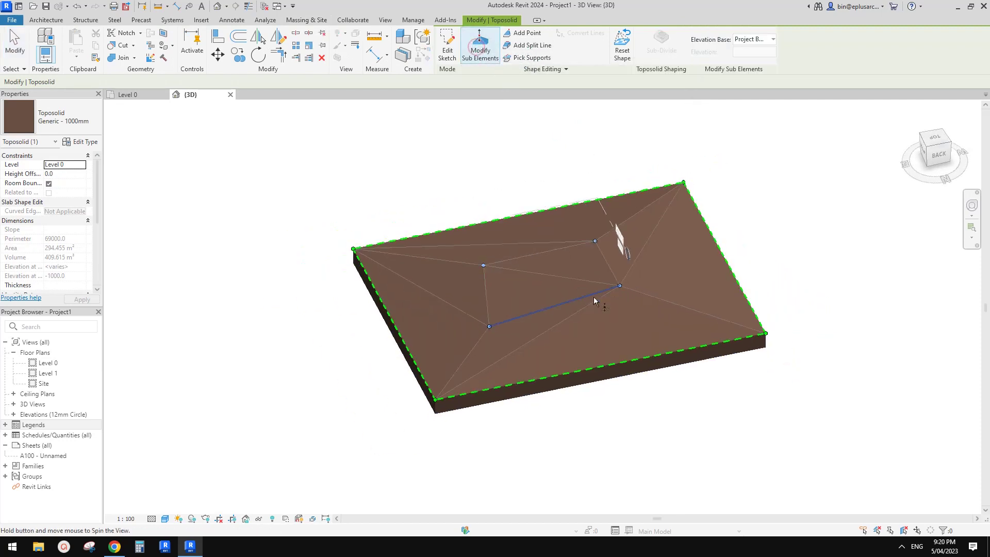
left_click(484, 331)
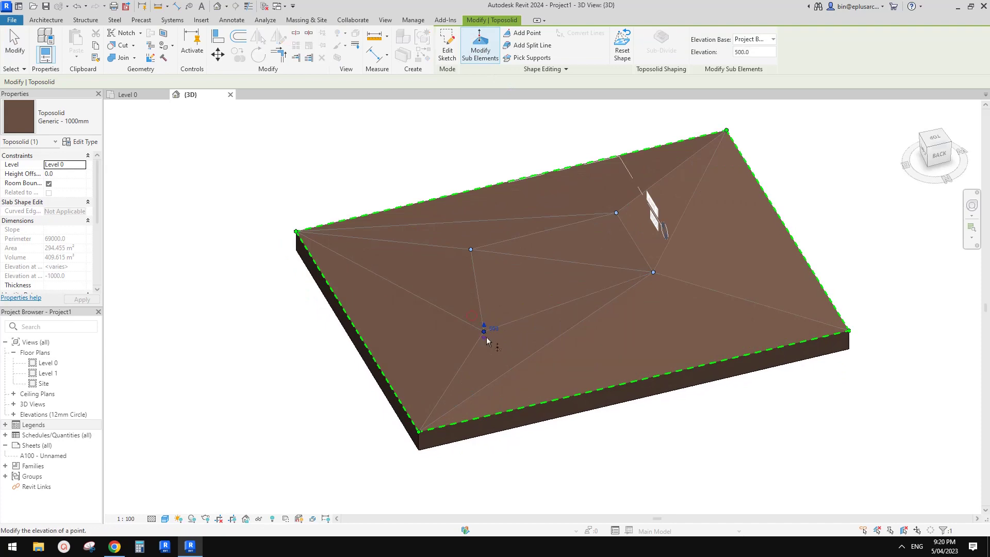
middle_click_drag(487, 339, 519, 350, "shift")
left_click(534, 45)
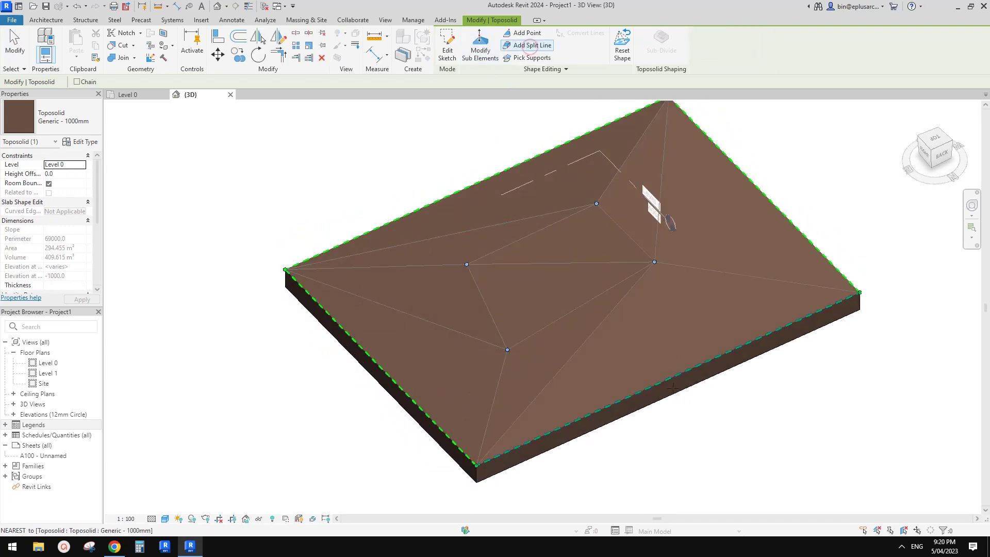
key("Escape")
key("Escape")
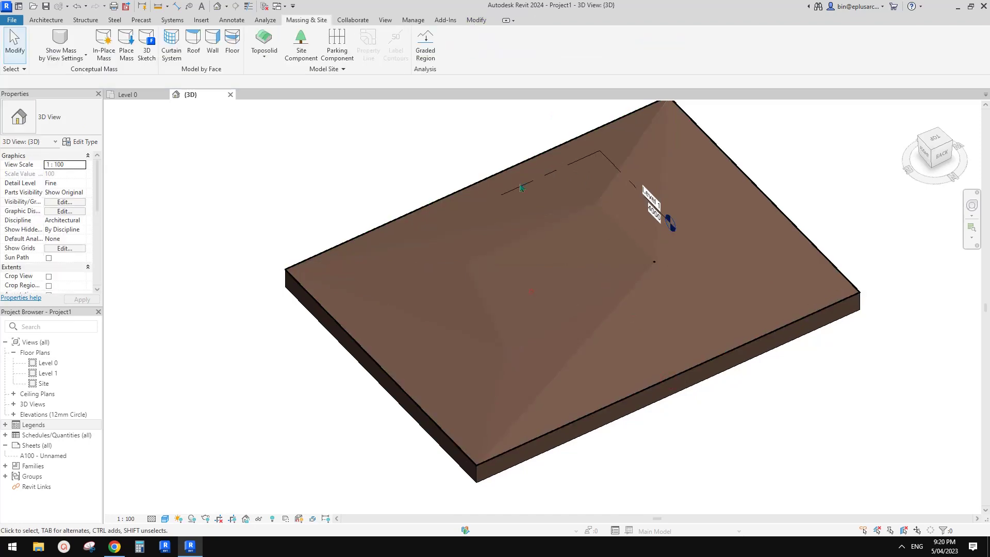
Add a split line across the middle of the toposolid, running between its two long edges.
left_click(534, 289)
left_click(523, 46)
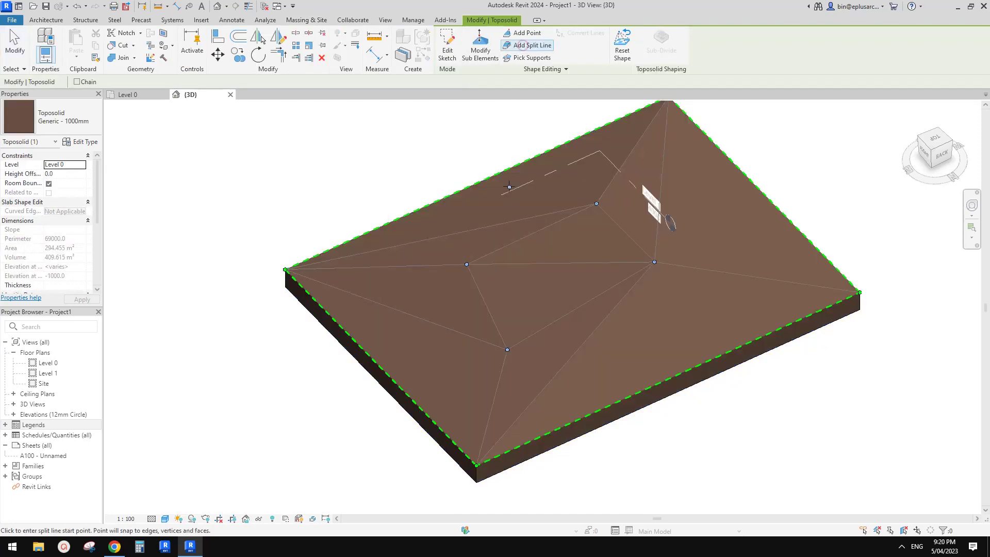
left_click(505, 169)
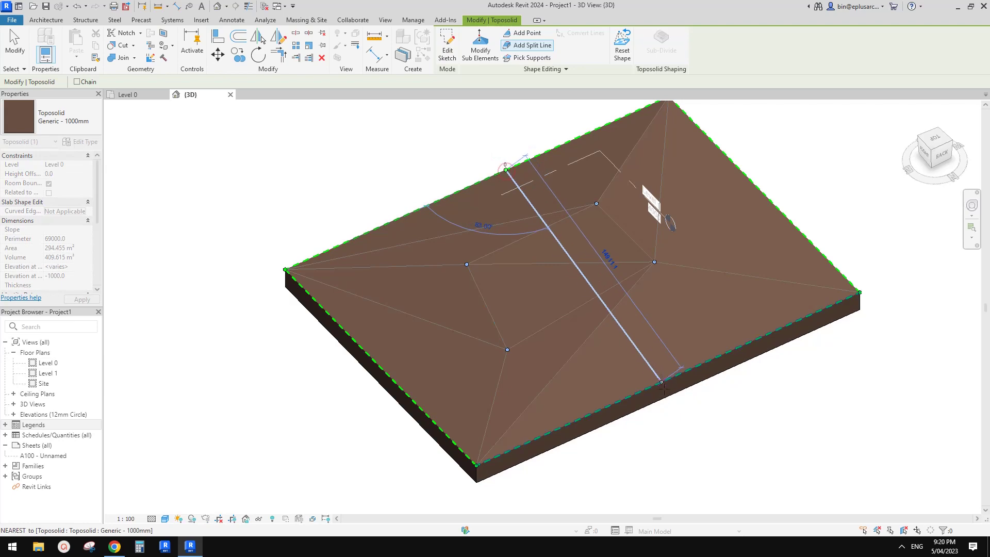
left_click(661, 384)
middle_click_drag(660, 314, 505, 94, "shift")
Add a shape point with 0 offset from the surface near the middle of the toposolid's split line.
left_click(531, 33)
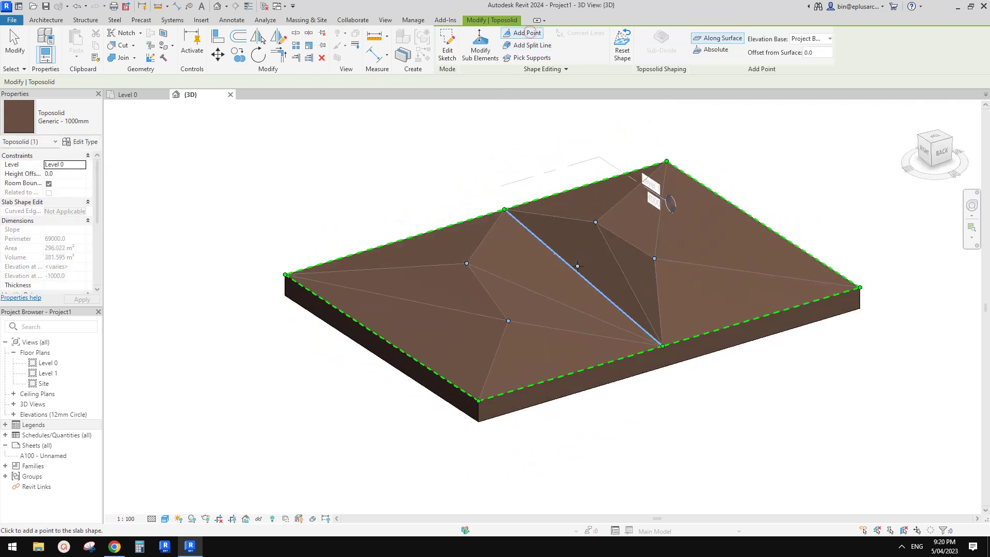
left_click(572, 268)
key("Escape")
Raise the point in the middle of the split line to form a peak, and finish the shape editing.
left_click(572, 269)
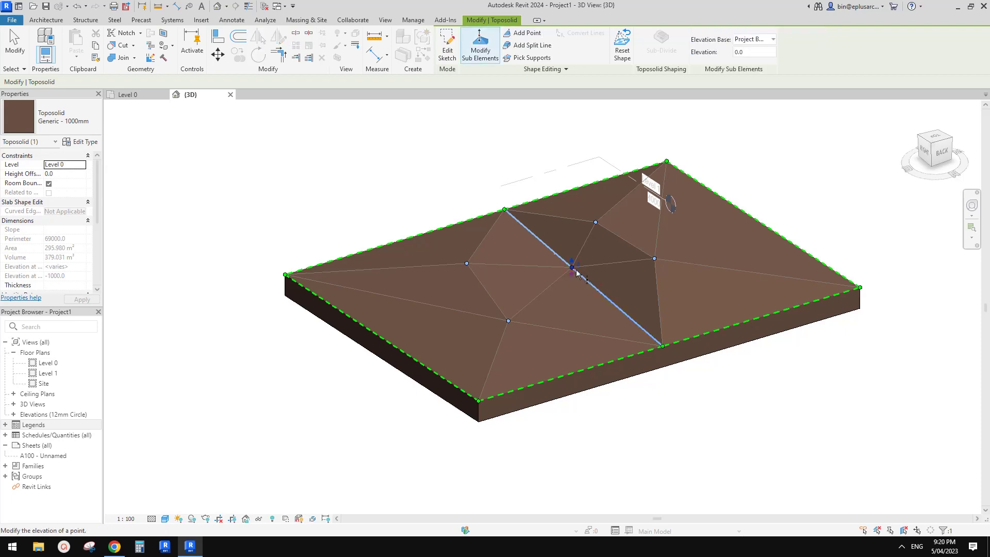
left_click_drag(574, 264, 573, 243)
middle_click_drag(652, 294, 724, 258, "shift")
left_click_drag(552, 249, 563, 235)
middle_click_drag(564, 234, 641, 371, "shift")
left_click_drag(545, 259, 553, 228)
key("Escape")
key("Escape")
scroll(592, 279, "down", 1)
middle_click_drag(592, 279, 696, 303, "shift")
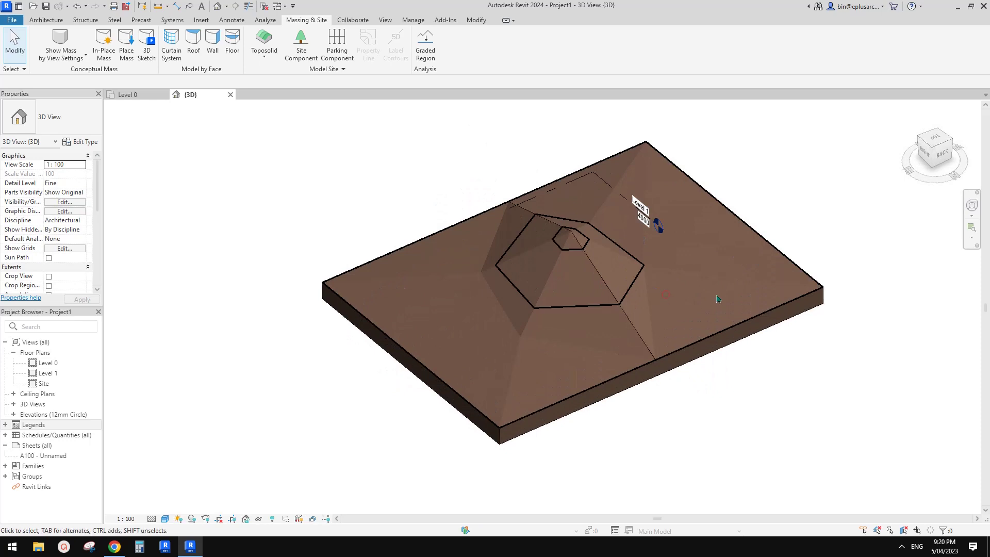
Examine the toposolid's central peak and its contour lines from several angles.
left_click(760, 235)
key("Escape")
scroll(766, 239, "down", 4)
middle_click_drag(766, 239, 639, 283)
scroll(638, 284, "up", 1)
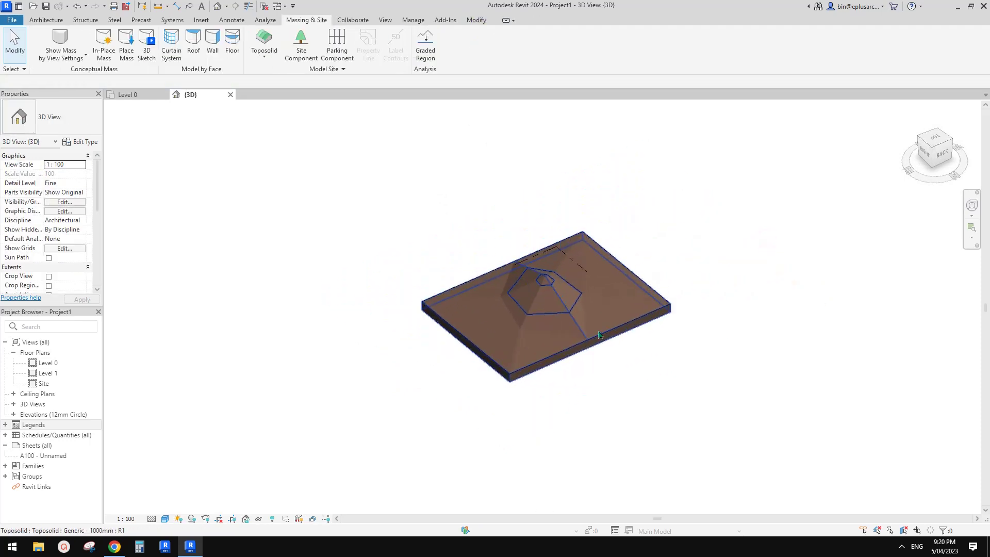
middle_click_drag(602, 335, 397, 171, "shift")
middle_click_drag(586, 310, 680, 236, "shift")
scroll(680, 236, "up", 4)
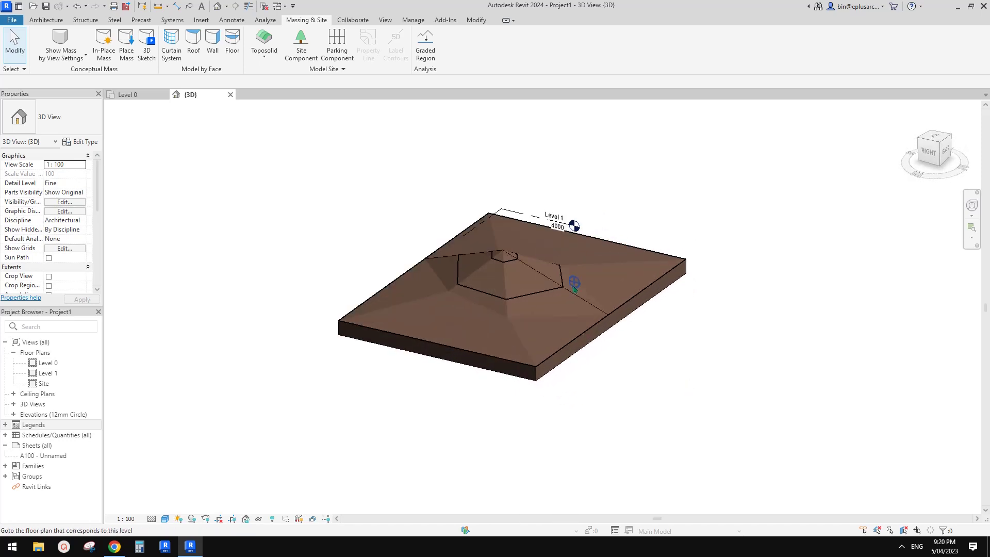
Select the toposolid's interior points together and nudge them upward to make a much higher hill, viewed from the right.
left_click(544, 301)
middle_click_drag(544, 300, 675, 200, "shift")
left_click(486, 50)
left_click_drag(413, 205, 560, 291)
left_click(936, 143)
key("Up")
key("Up")
key("Up")
key("Up")
key("Up")
key("Up")
key("Up")
key("Up")
key("Up")
key("Up")
key("Up")
key("Up")
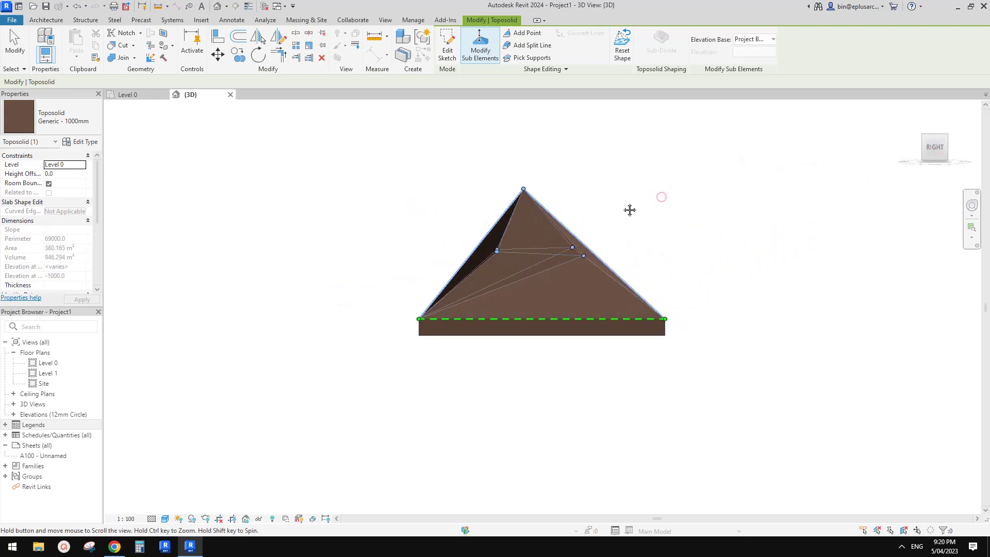
key("Escape")
key("Escape")
Examine the contour lines of the raised toposolid from above.
middle_click_drag(659, 197, 634, 403, "shift")
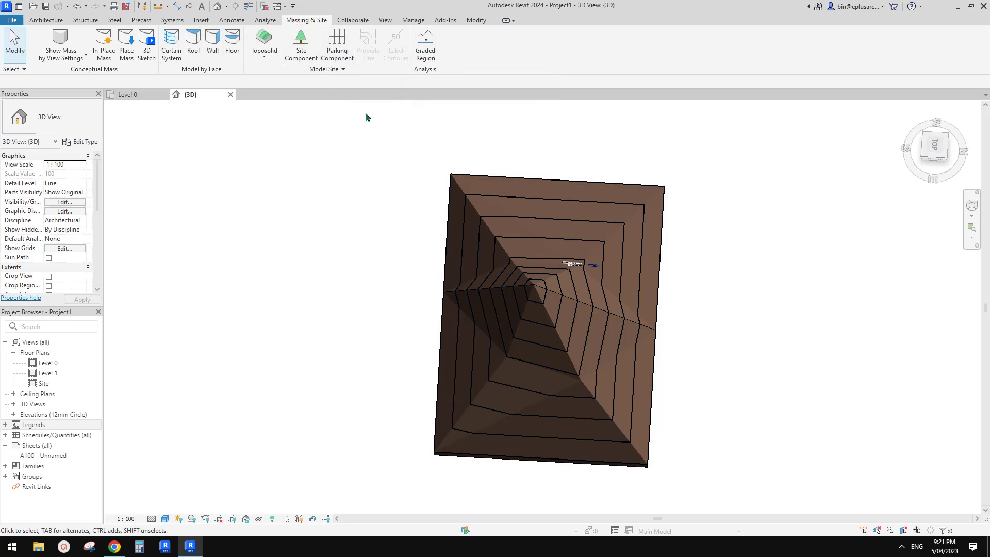
middle_click_drag(384, 151, 409, 148)
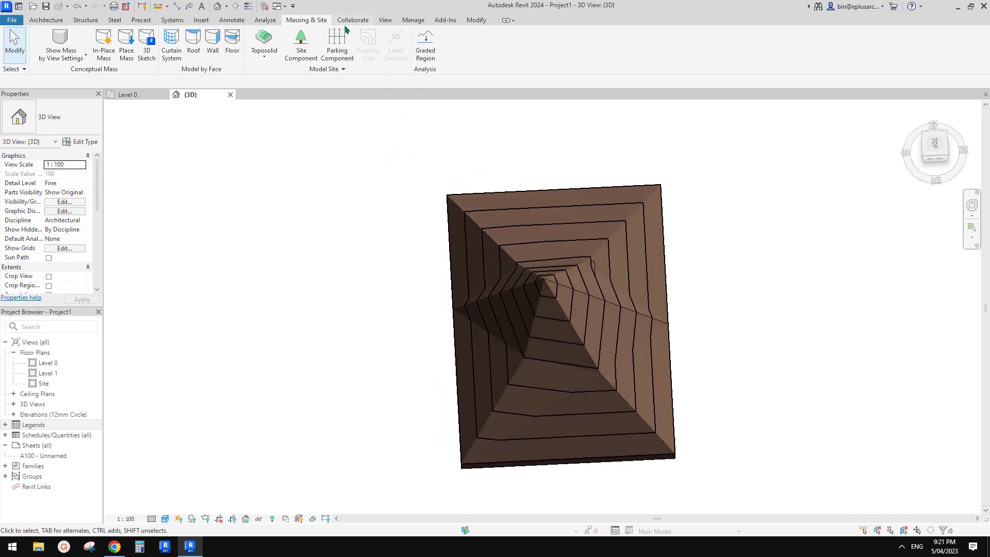
middle_click_drag(367, 97, 361, 149, "shift")
middle_click_drag(562, 273, 670, 320, "shift")
middle_click_drag(565, 257, 565, 258, "shift")
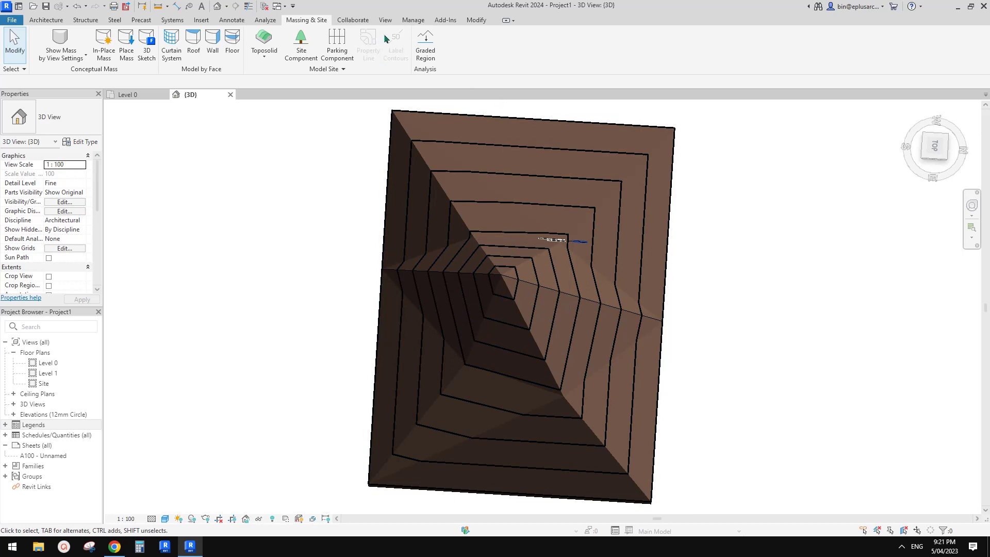
left_click(50, 20)
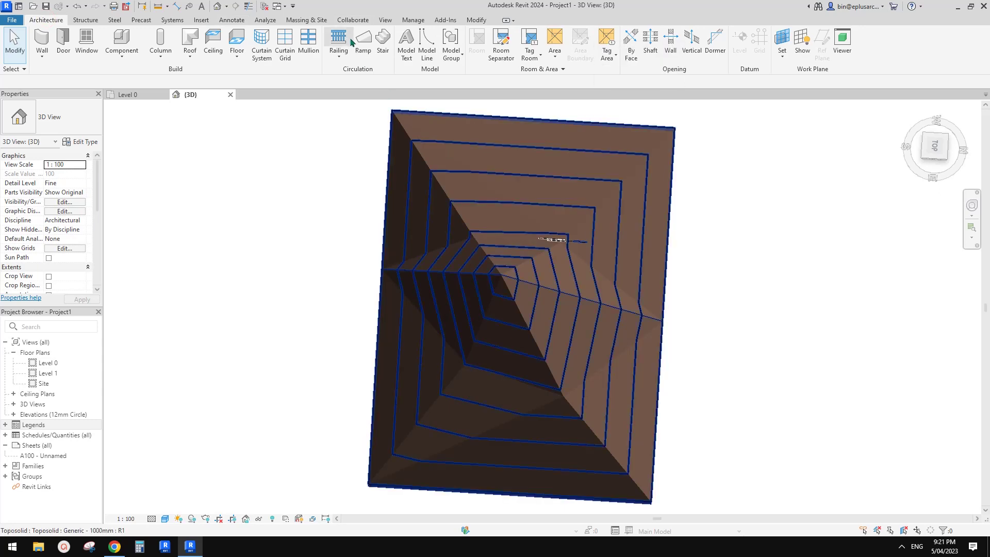
left_click(308, 21)
middle_click_drag(407, 170, 521, 249, "shift")
left_click(39, 19)
middle_click_drag(524, 208, 482, 101)
left_click(306, 20)
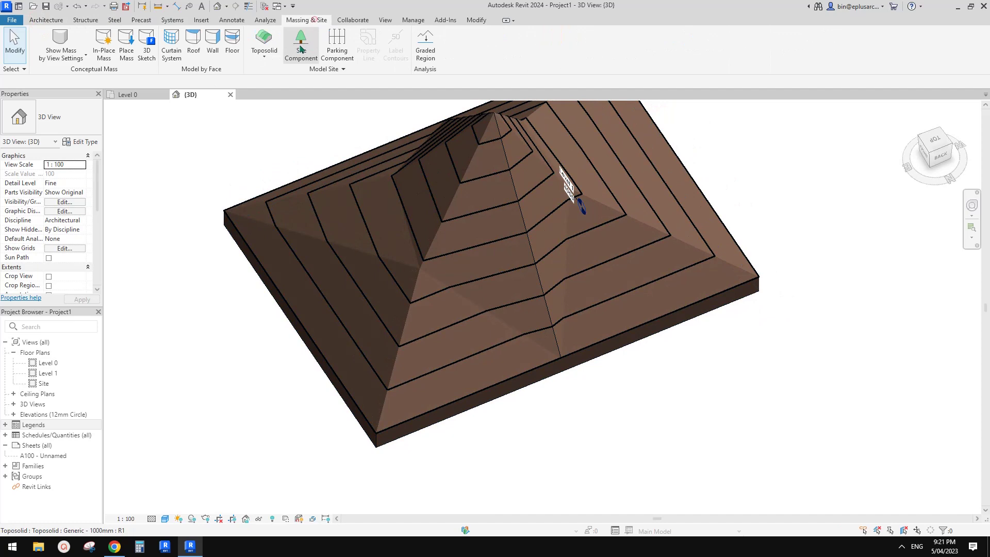
left_click(265, 57)
left_click(266, 58)
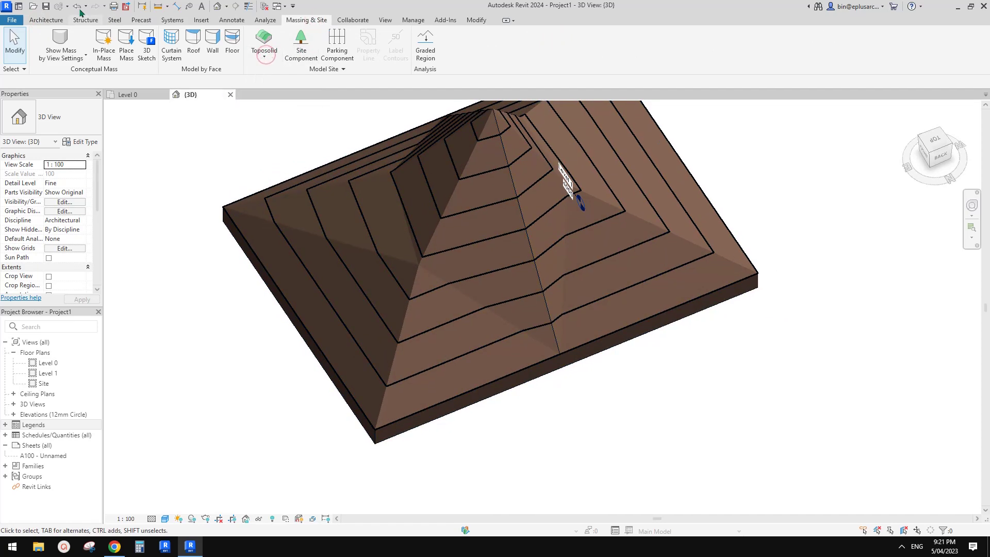
Create a rectangular floor of about 8700 by 4100 mm on Level 0 beneath the back slope of the hill.
left_click(47, 19)
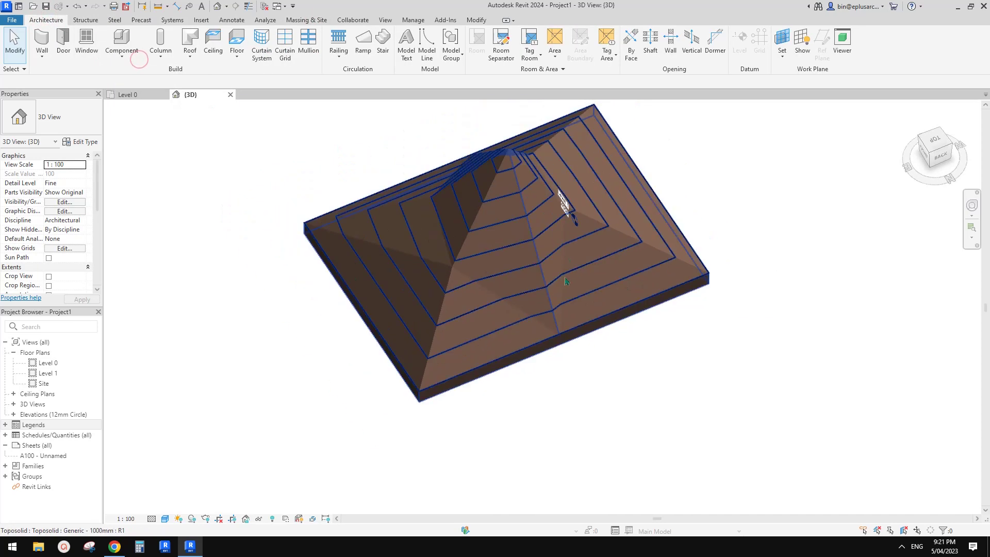
middle_click_drag(536, 257, 504, 280, "shift")
scroll(504, 281, "up", 1)
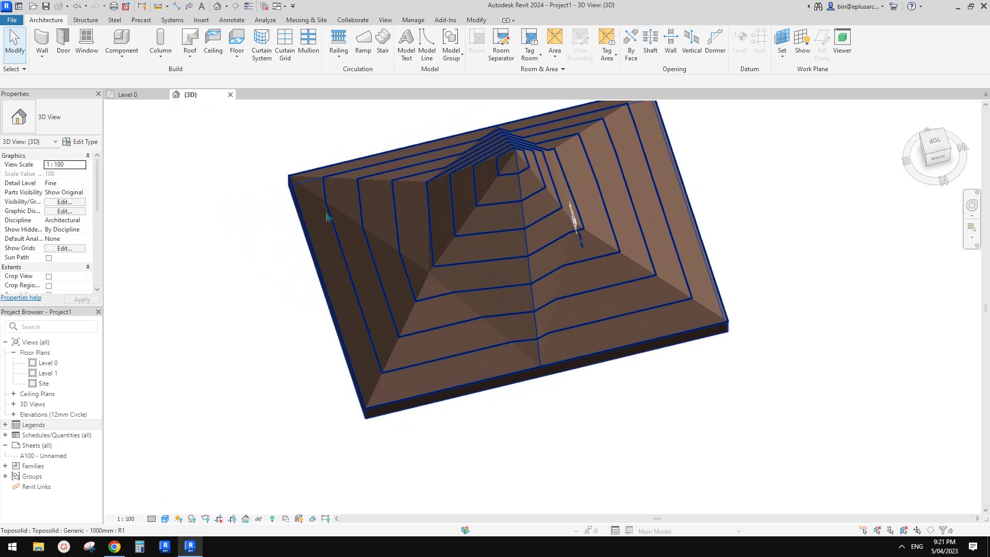
left_click(237, 39)
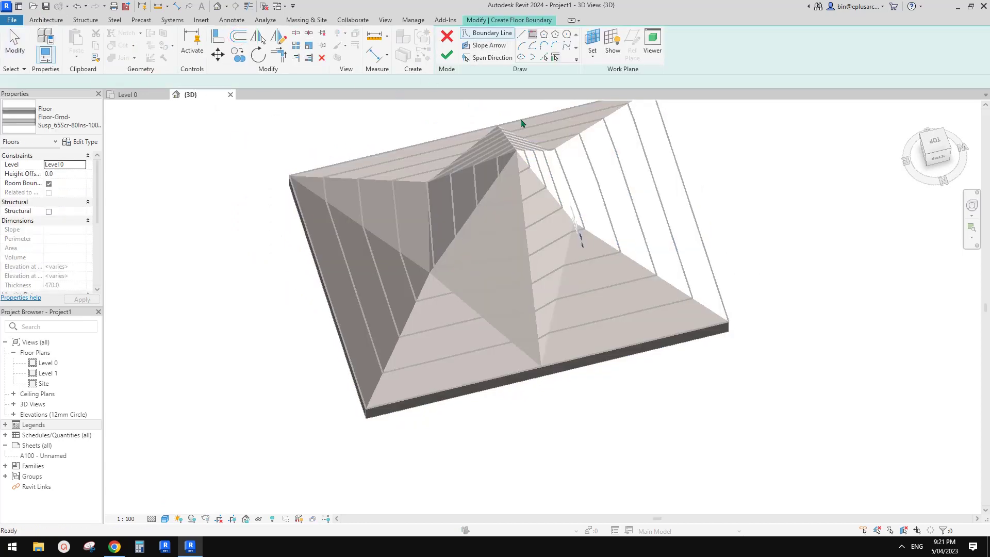
left_click(542, 250)
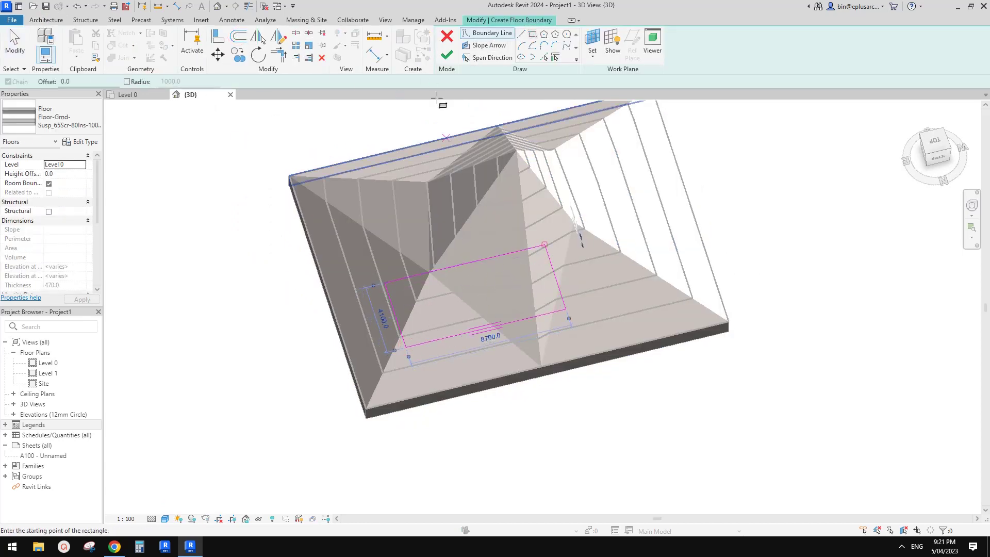
left_click(447, 55)
key("Escape")
Raise the floor above Level 0 within the hill from the back view, and show the model in wireframe.
middle_click_drag(490, 302, 371, 288, "shift")
left_click_drag(247, 222, 576, 360)
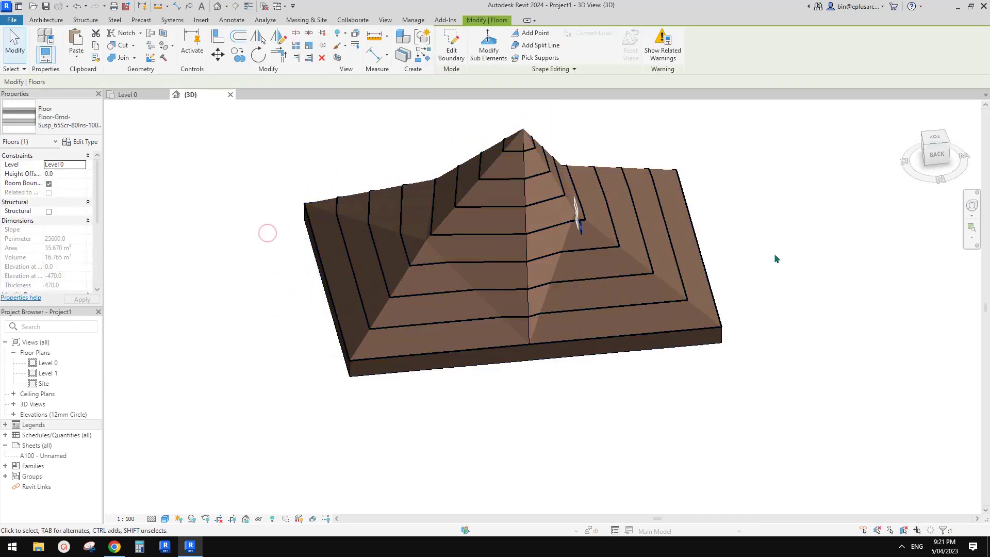
left_click(937, 155)
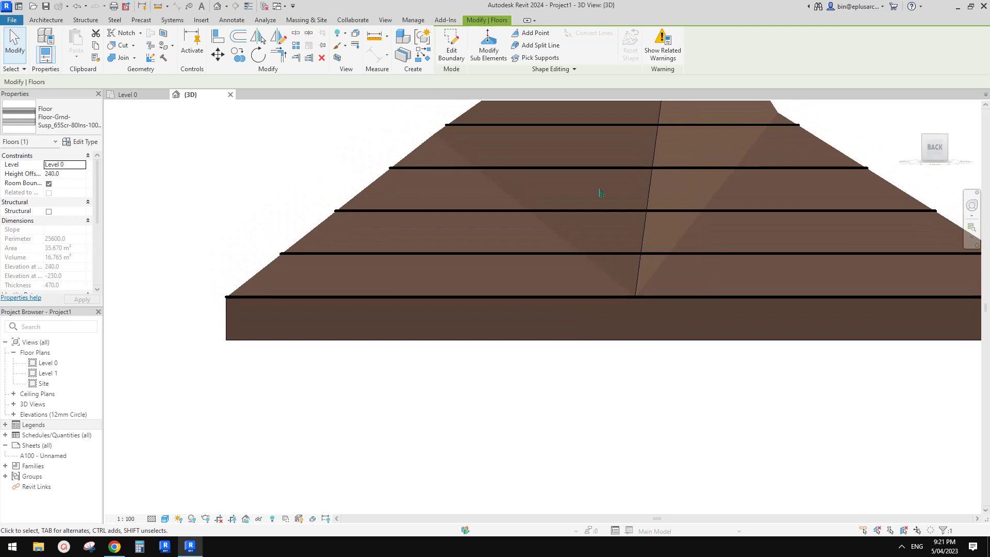
left_click_drag(501, 200, 493, 218)
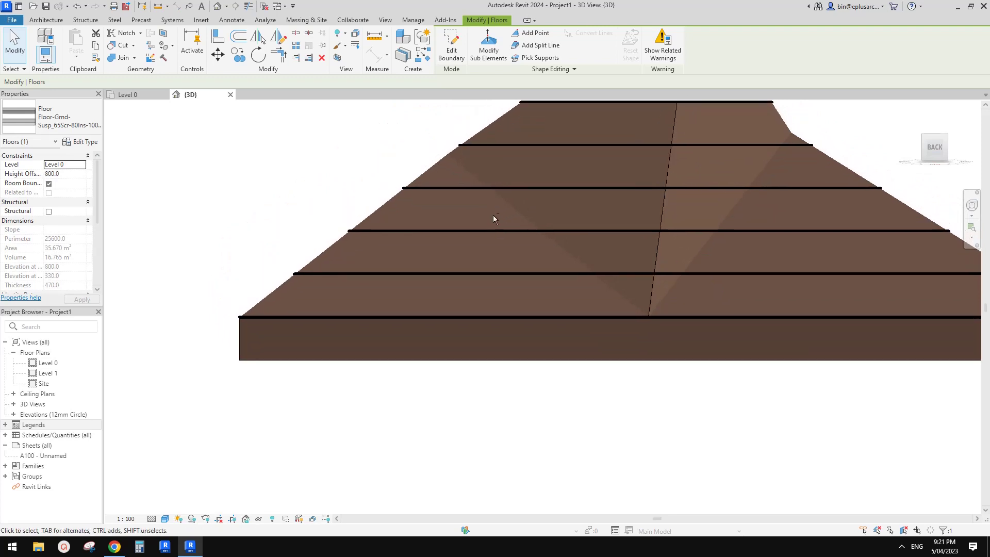
left_click_drag(137, 195, 688, 365)
middle_click_drag(639, 322, 643, 332)
key("w")
key("f")
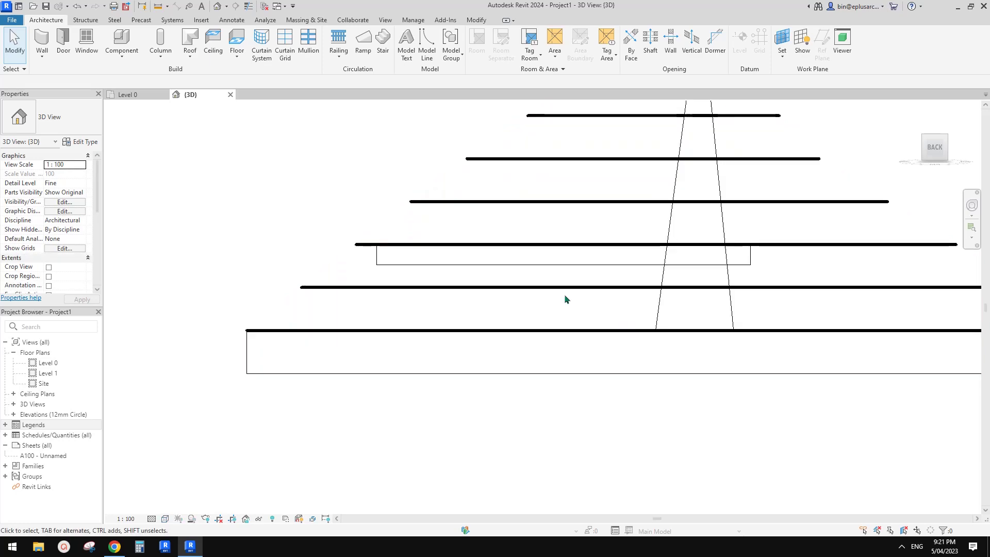
Move the floor sideways so its end projects from the hill's slope, and restore the shaded display.
left_click(504, 268)
left_click_drag(545, 265, 398, 262)
key("Escape")
scroll(442, 242, "down", 2)
key("d")
mouse_move(470, 223)
middle_mouse_down("shift")
mouse_move(580, 335)
mouse_move(463, 324)
middle_mouse_up("shift")
scroll(562, 336, "up", 2)
middle_click_drag(384, 295, 487, 277)
Cut the toposolid with the projecting floor using Cut Geometry.
left_click(475, 20)
left_click(321, 20)
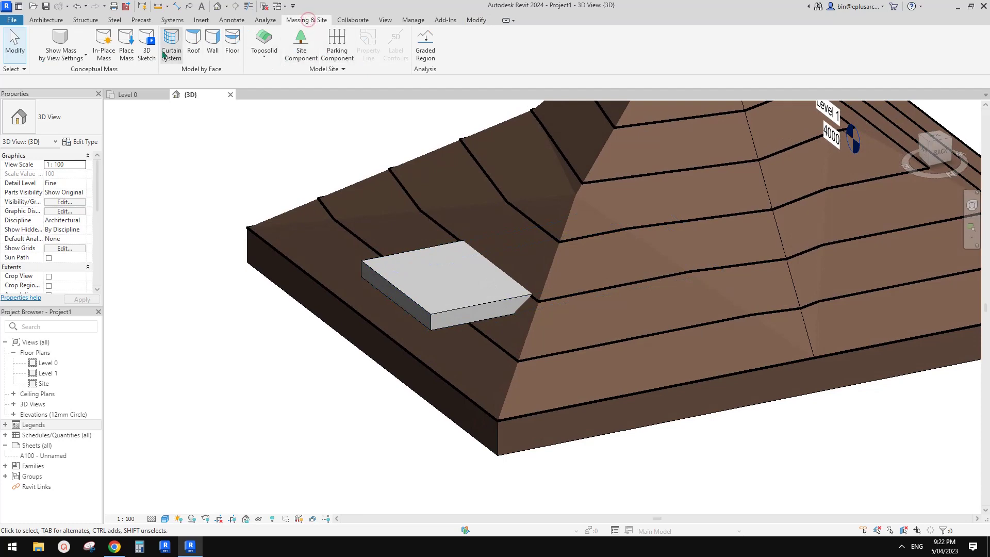
left_click(470, 22)
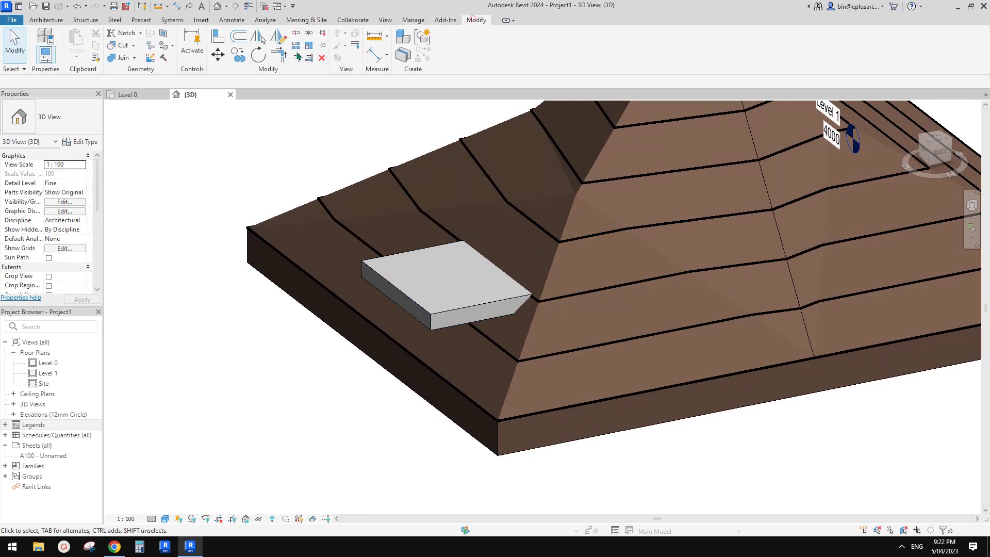
left_click(123, 46)
left_click(421, 221)
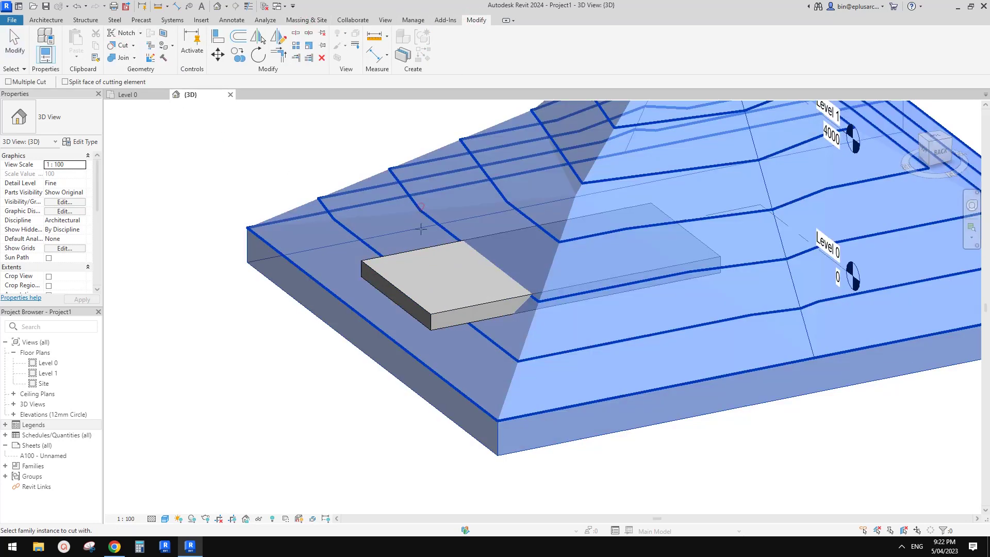
left_click(411, 253)
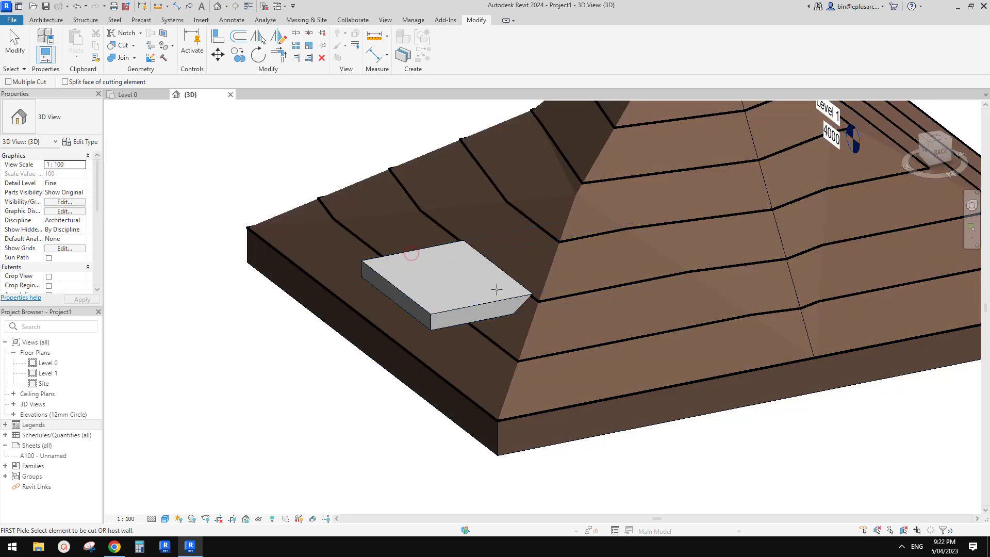
key("Escape")
Temporarily hide the floor to examine the recess it cuts in the toposolid, and restore its visibility.
left_click(519, 293)
mouse_move(519, 293)
middle_mouse_down()
mouse_move(649, 196)
mouse_move(648, 214)
mouse_move(620, 201)
mouse_move(654, 214)
mouse_move(539, 245)
mouse_move(609, 270)
mouse_move(587, 289)
mouse_move(594, 275)
middle_mouse_up()
key("h")
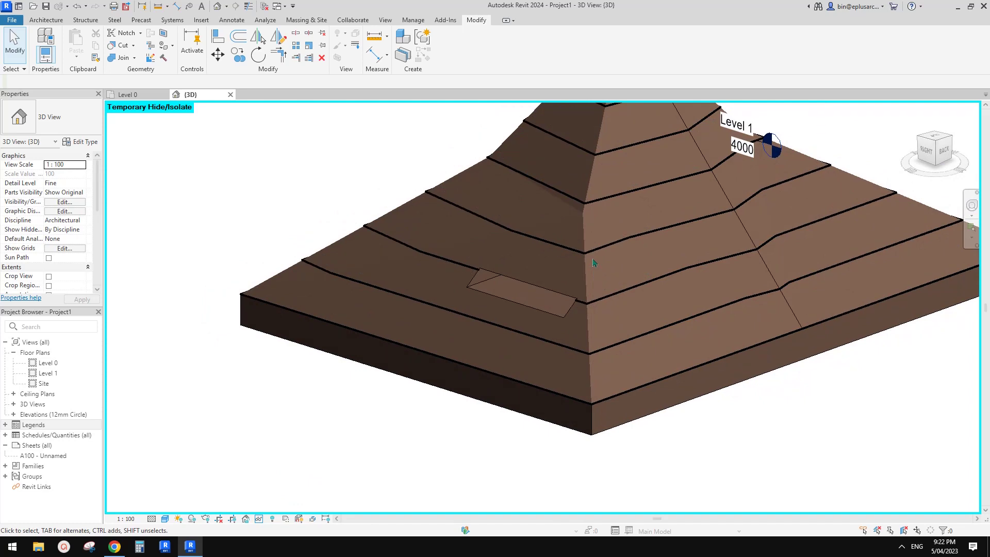
key("h")
key("r")
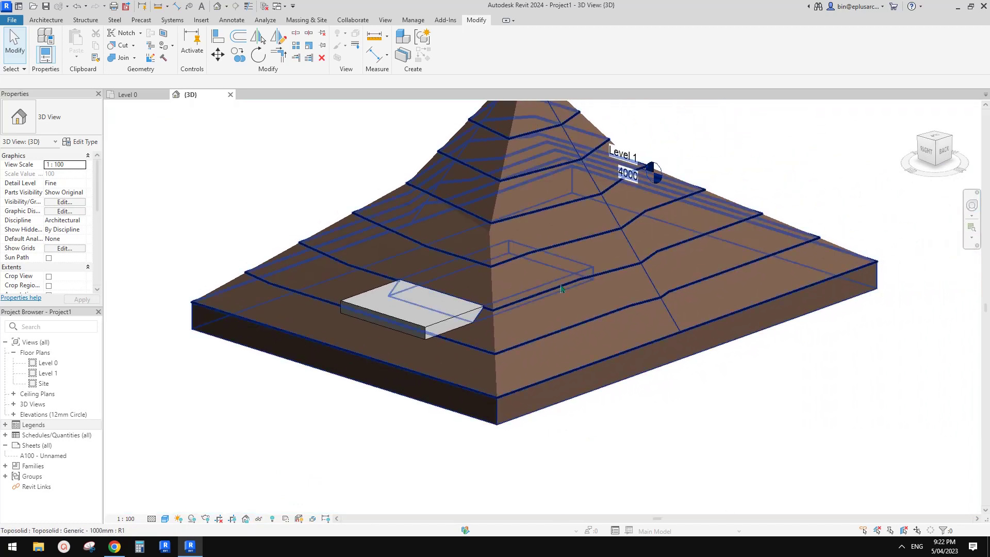
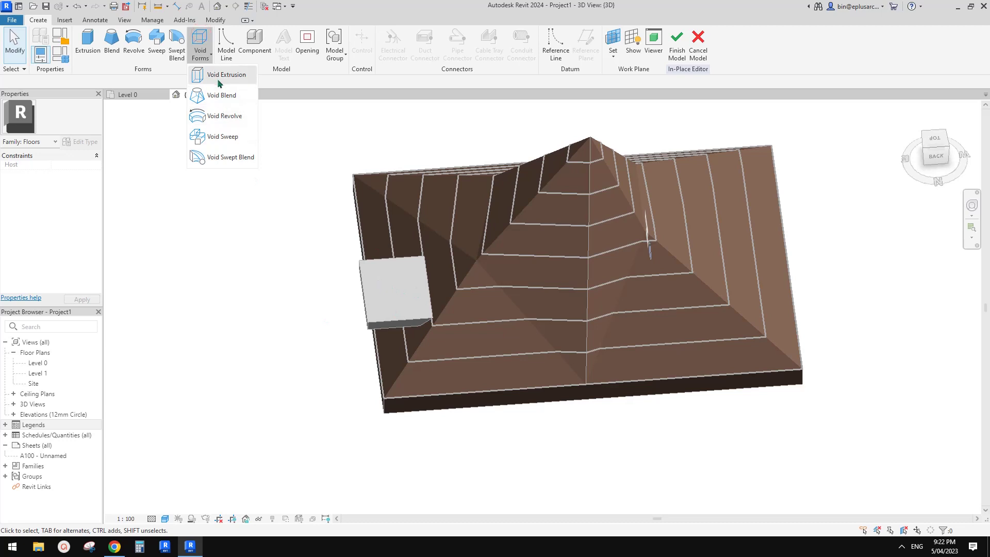
Sketch a rectangular void extrusion across the middle of the hill's back edge and finish the sketch.
left_click(219, 75)
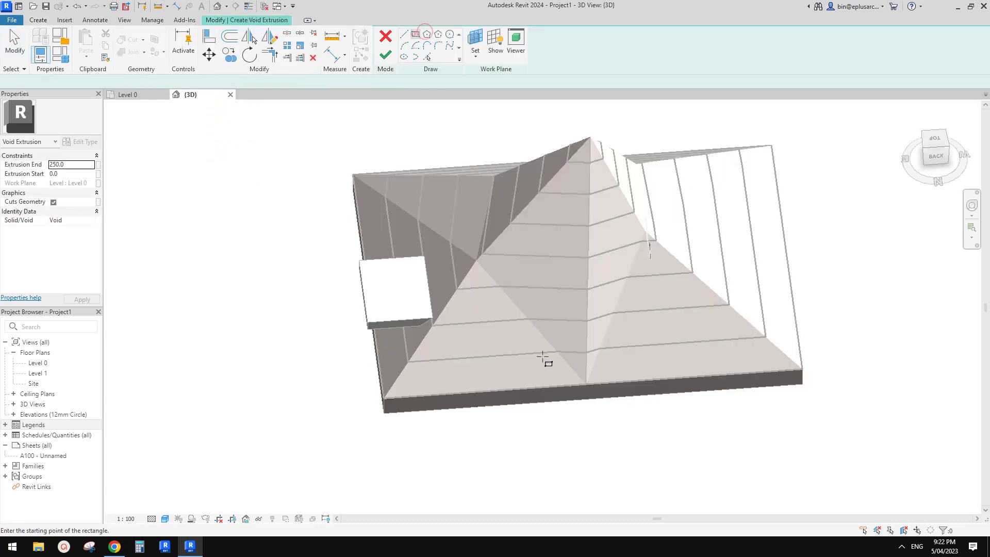
left_click(477, 422)
left_click(663, 291)
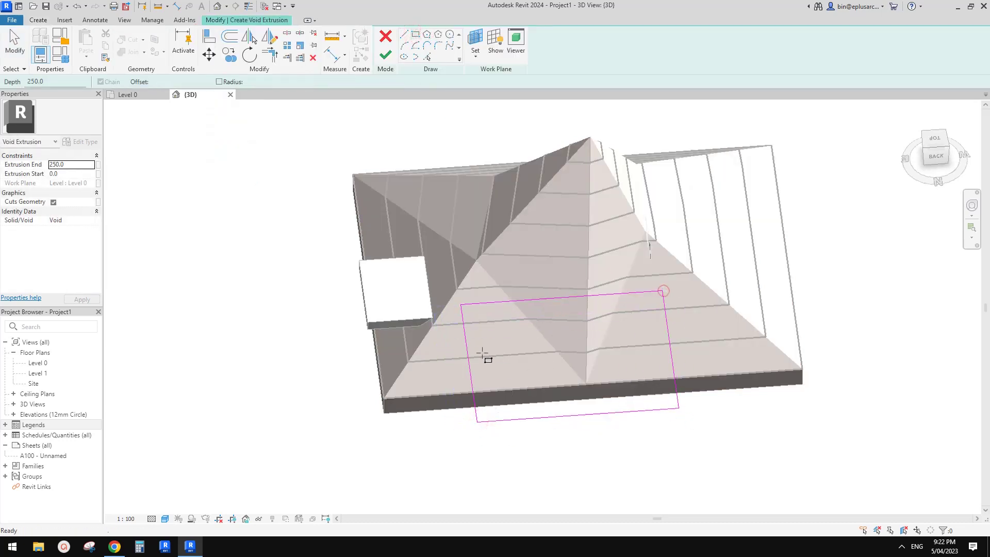
key("Escape")
left_click_drag(466, 354, 509, 358)
left_click(495, 121)
left_click(387, 56)
scroll(608, 232, "up", 1)
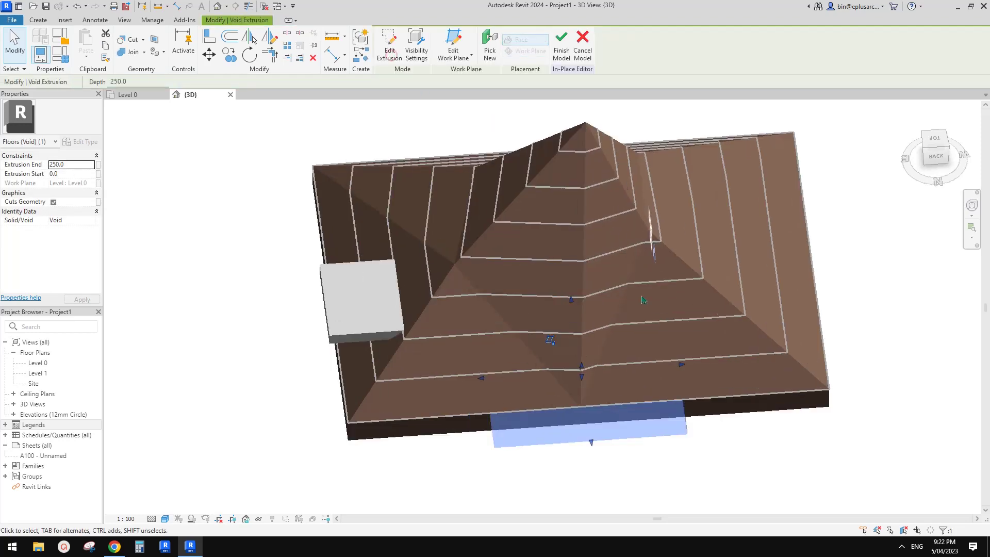
Stretch the void extrusion upward to an extrusion end of about 3807 mm and extend its side face outward.
middle_click_drag(556, 338, 663, 308, "shift")
left_click_drag(582, 365, 601, 287)
middle_click_drag(601, 289, 670, 294, "shift")
left_click_drag(486, 333, 451, 326)
middle_click_drag(452, 326, 433, 311, "shift")
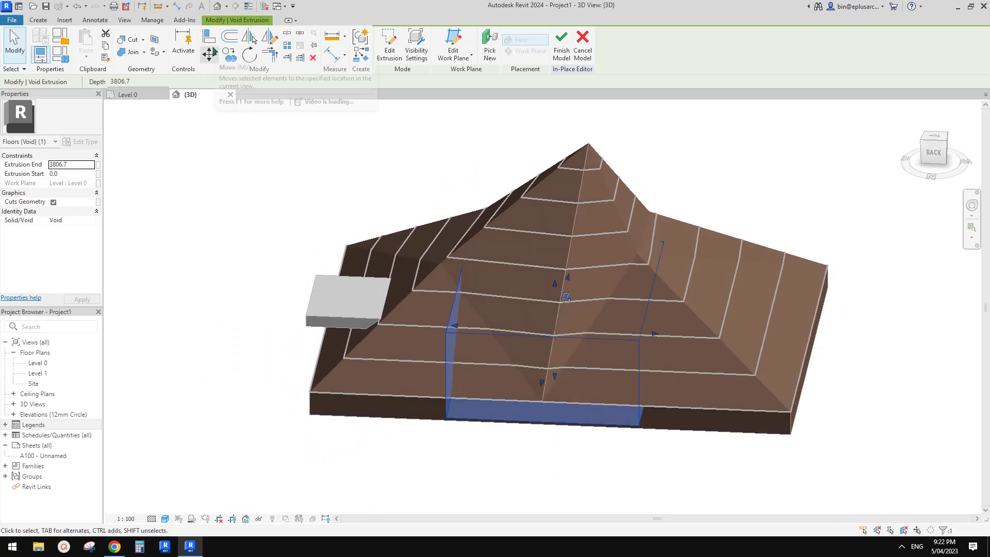
Cut the toposolid with the void extrusion and finish the in-place model.
left_click(130, 40)
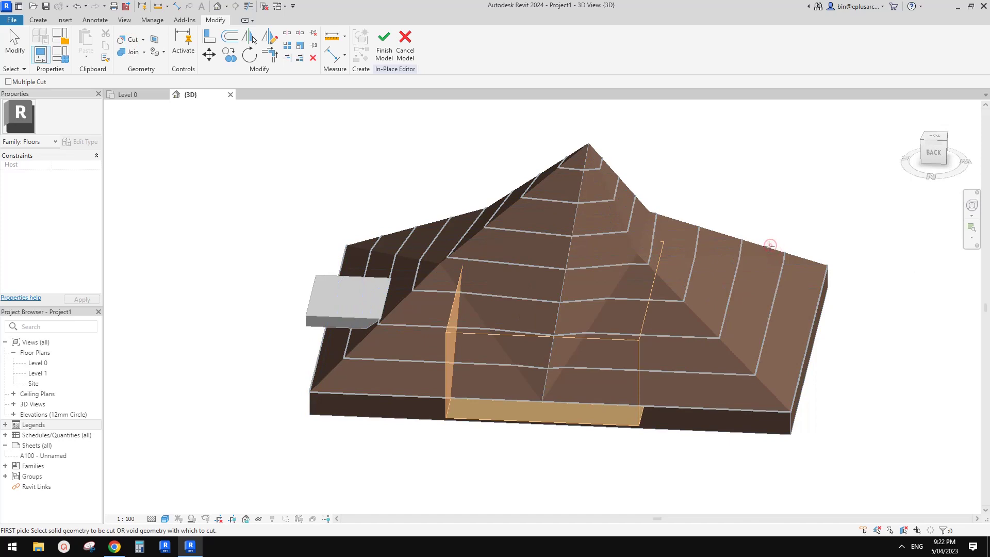
left_click(824, 271)
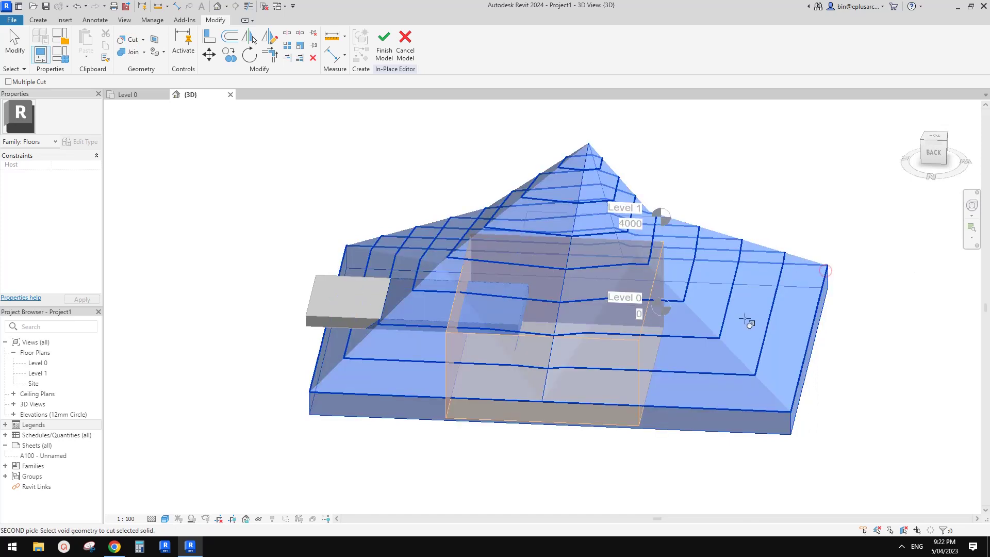
left_click(642, 349)
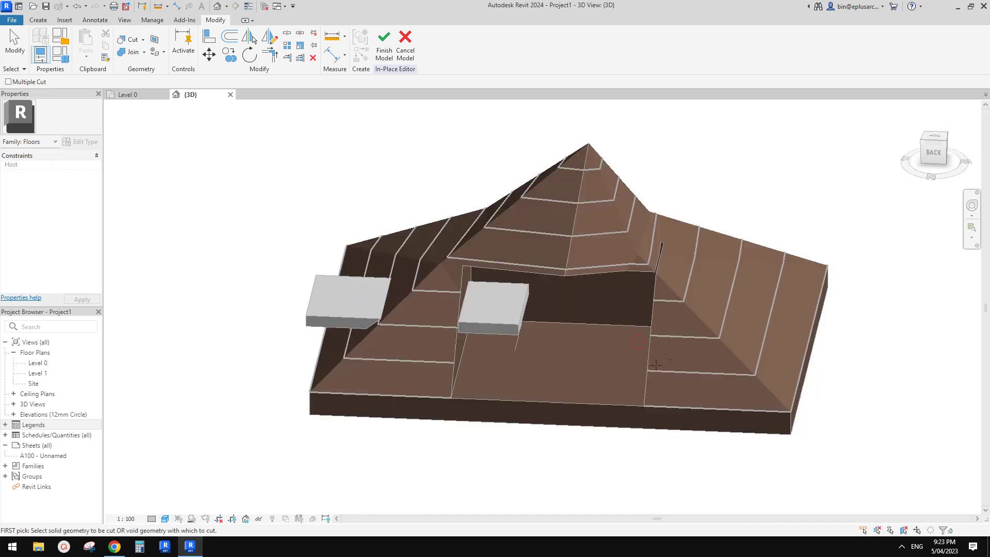
middle_click_drag(656, 365, 703, 310, "shift")
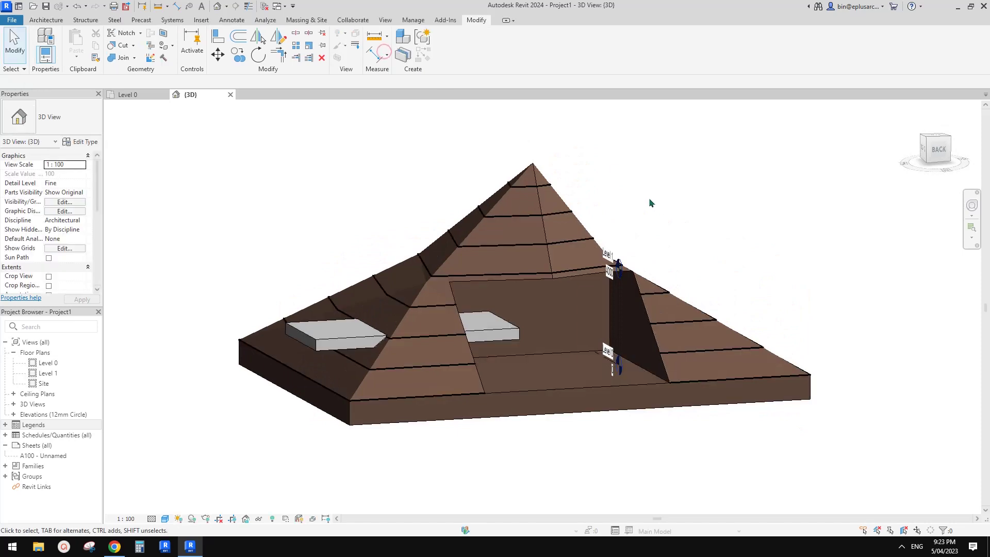
middle_click_drag(622, 291, 602, 306, "shift")
scroll(602, 306, "up", 1)
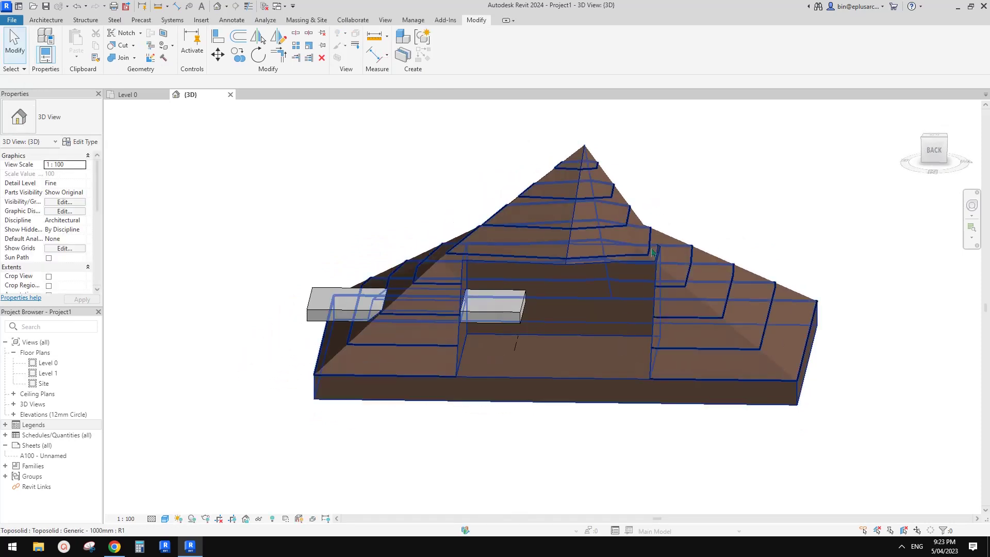
Delete the floor that projects from the hillside.
left_click(584, 264)
middle_click_drag(611, 266, 508, 273, "shift")
key("Escape")
middle_click_drag(643, 276, 662, 308, "shift")
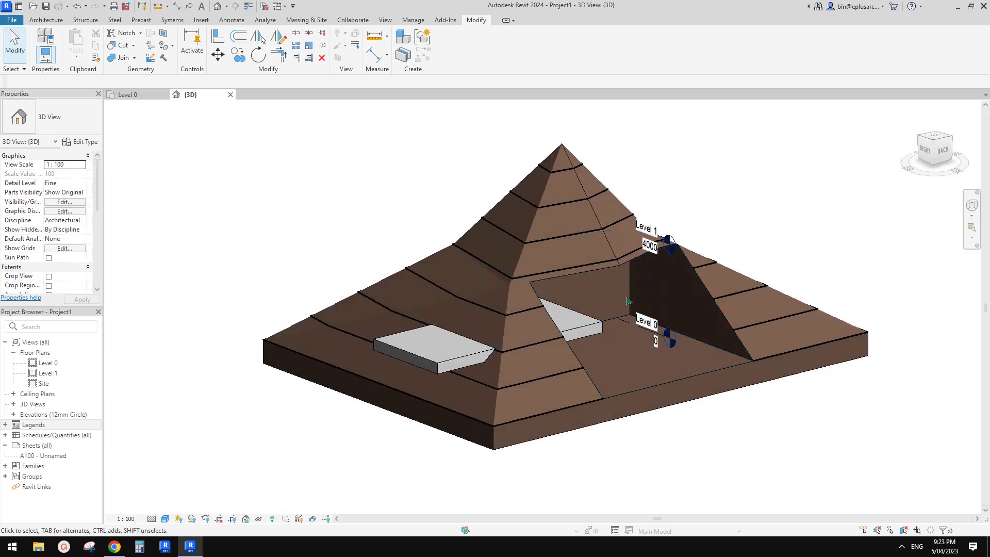
left_click(466, 352)
middle_click_drag(562, 319, 513, 326)
key("Delete")
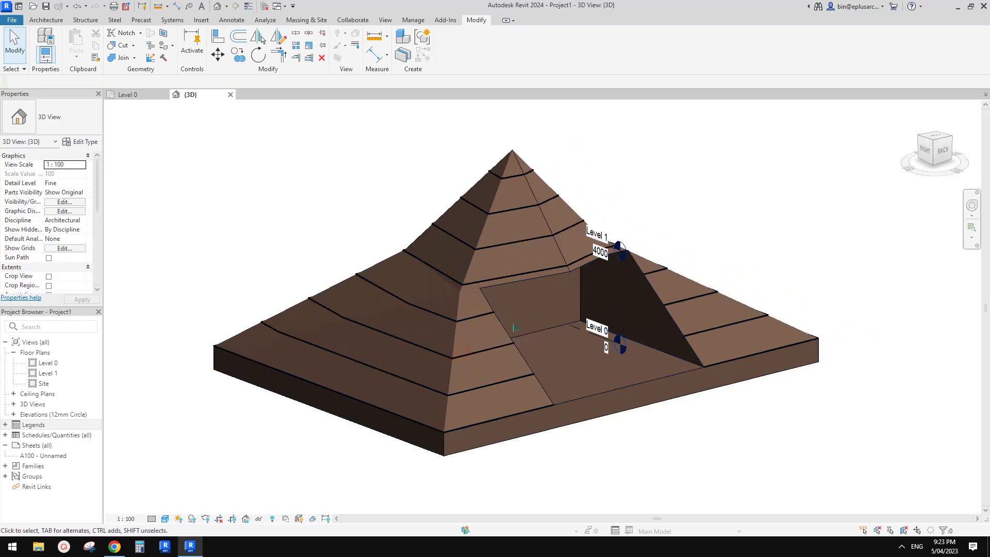
middle_click_drag(672, 319, 578, 307)
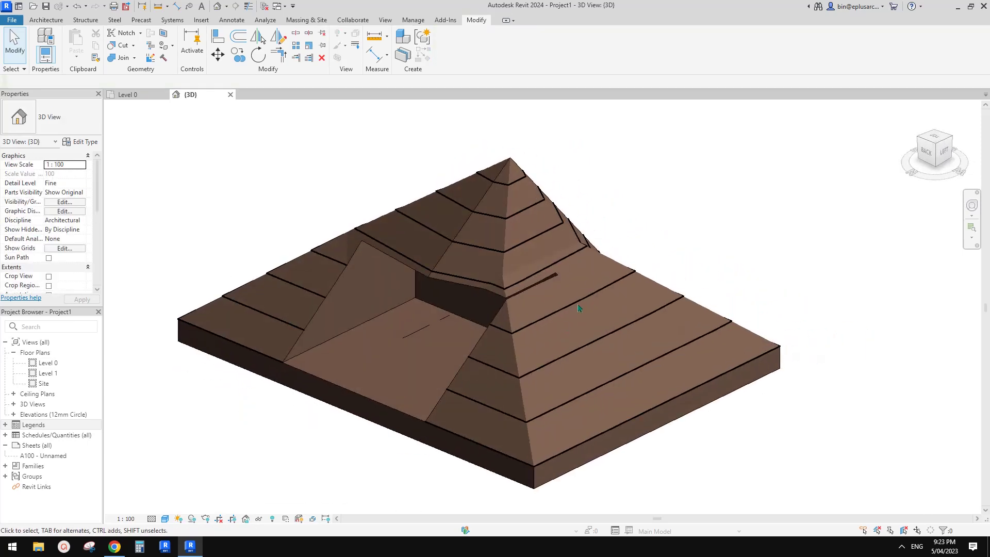
left_click(633, 271)
middle_click_drag(613, 278, 623, 319, "shift")
left_click(490, 47)
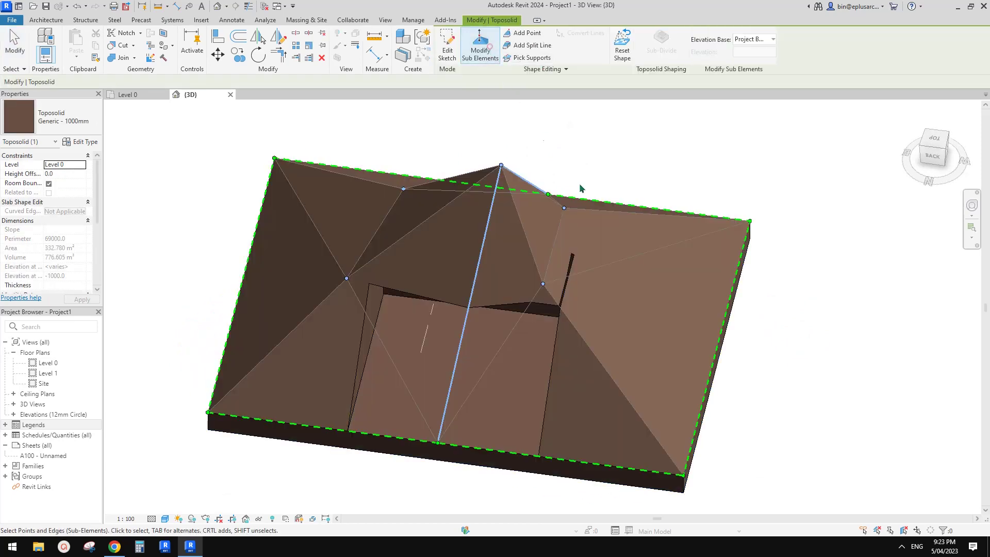
middle_click_drag(555, 255, 557, 212, "shift")
left_click_drag(597, 284, 609, 279)
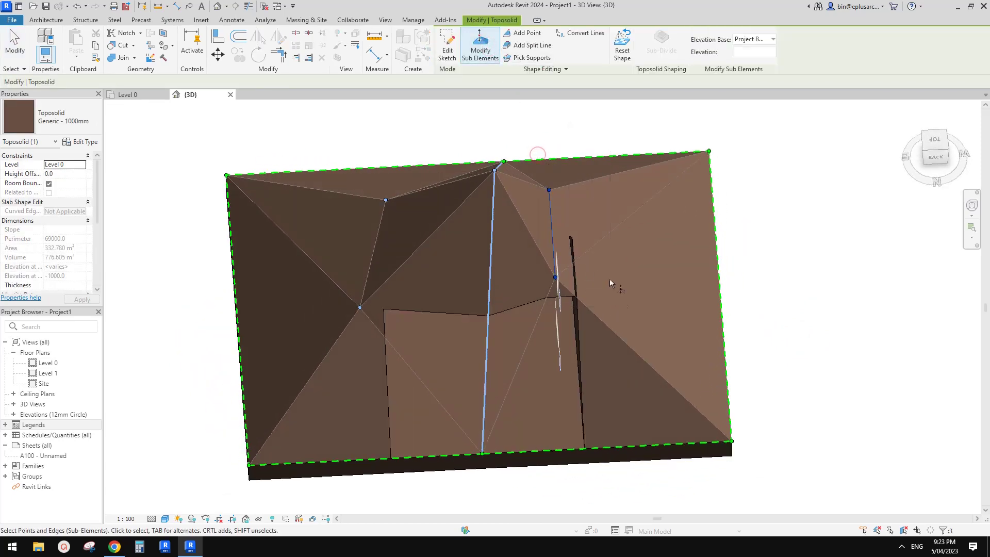
middle_click_drag(608, 275, 603, 274)
key("c")
key("u")
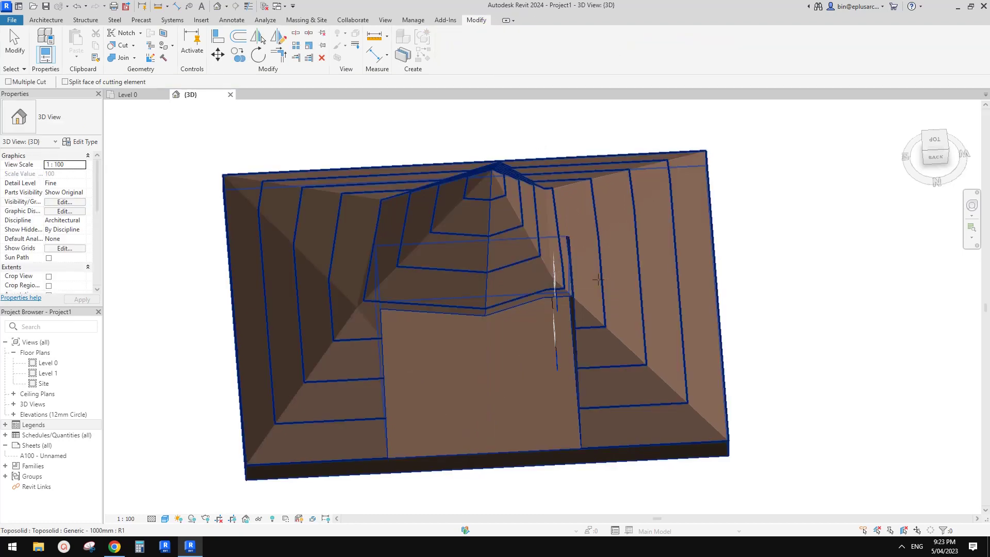
key("Escape")
Edit the toposolid's sub-elements and move the two interior points beside the split line outward, away from the peak.
left_click(553, 193)
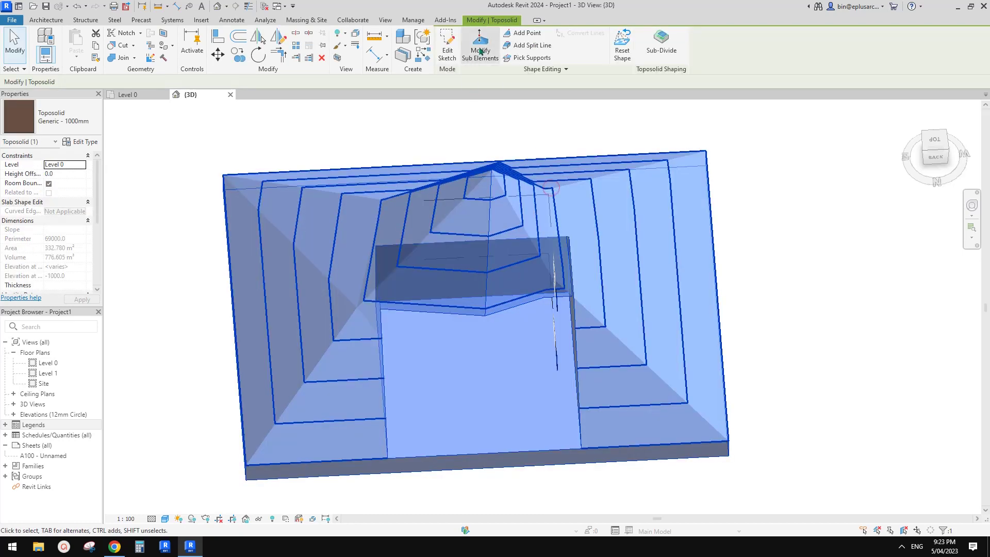
left_click(479, 49)
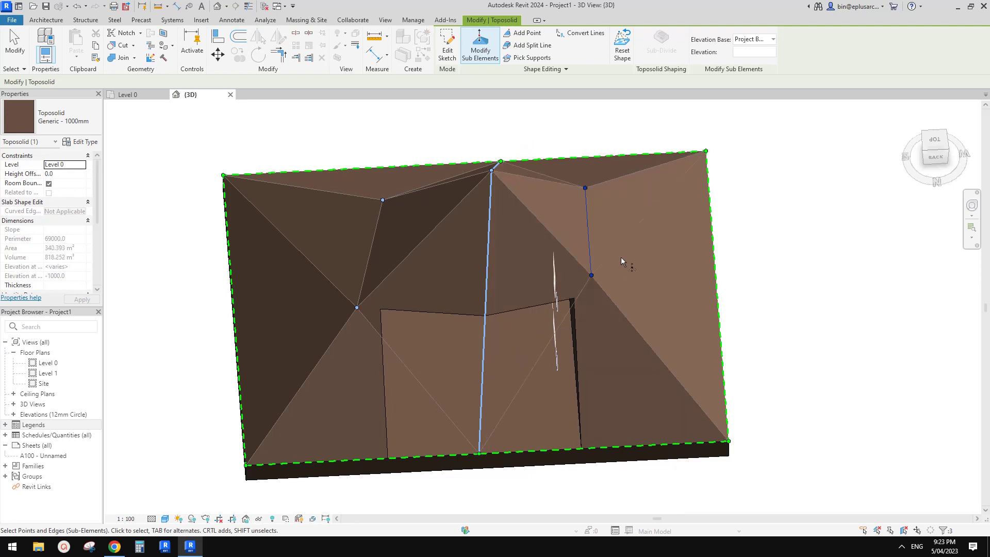
Move the other pair of interior points outward, away from the peak, and finish editing the toposolid's sub-elements.
left_click_drag(295, 125, 419, 359)
key("Left")
key("Left")
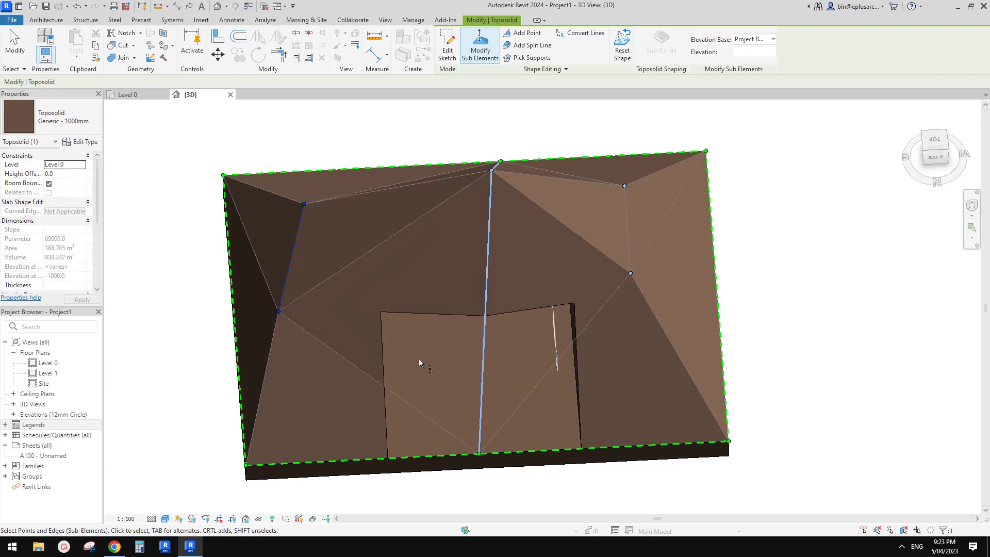
key("Escape")
key("Escape")
Examine the reshaped hill and the side, rear and floor faces of its excavation from several angles.
scroll(476, 320, "down", 2)
middle_click_drag(498, 311, 539, 318, "shift")
scroll(539, 318, "up", 3)
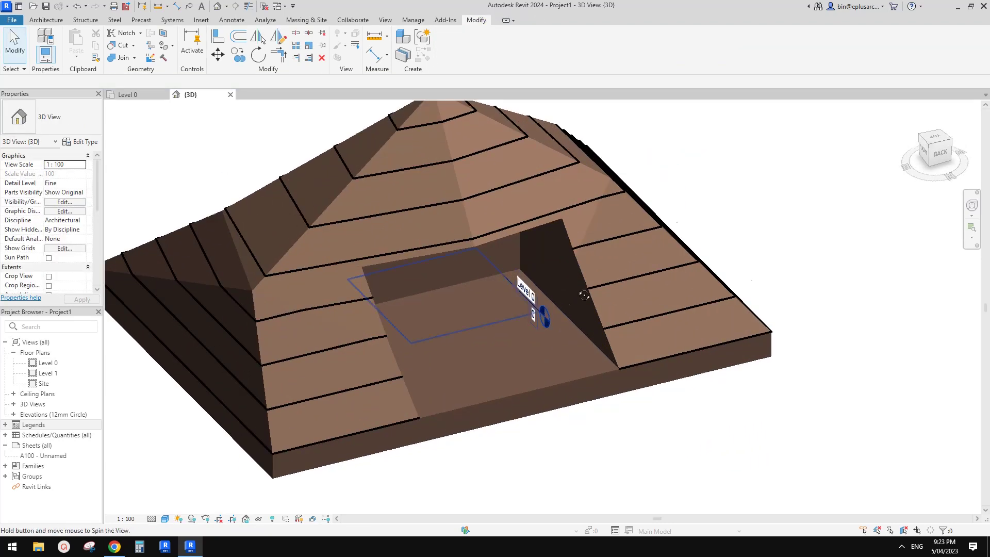
mouse_move(579, 287)
middle_mouse_down("shift")
mouse_move(617, 215)
mouse_move(323, 222)
mouse_move(402, 272)
mouse_move(501, 281)
mouse_move(455, 309)
mouse_move(342, 330)
mouse_move(495, 324)
mouse_move(725, 396)
middle_mouse_up("shift")
scroll(709, 318, "down", 3)
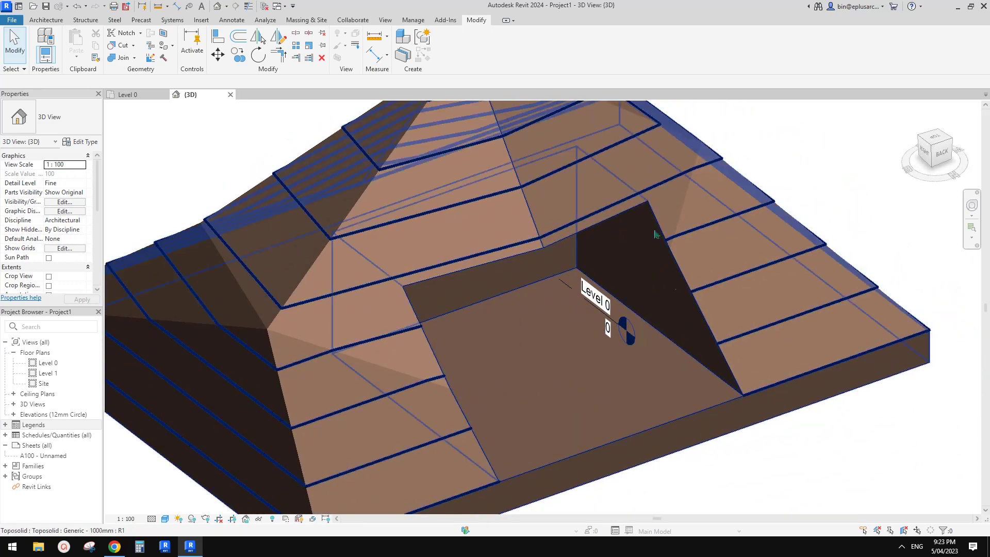
scroll(569, 251, "up", 3)
scroll(471, 250, "down", 3)
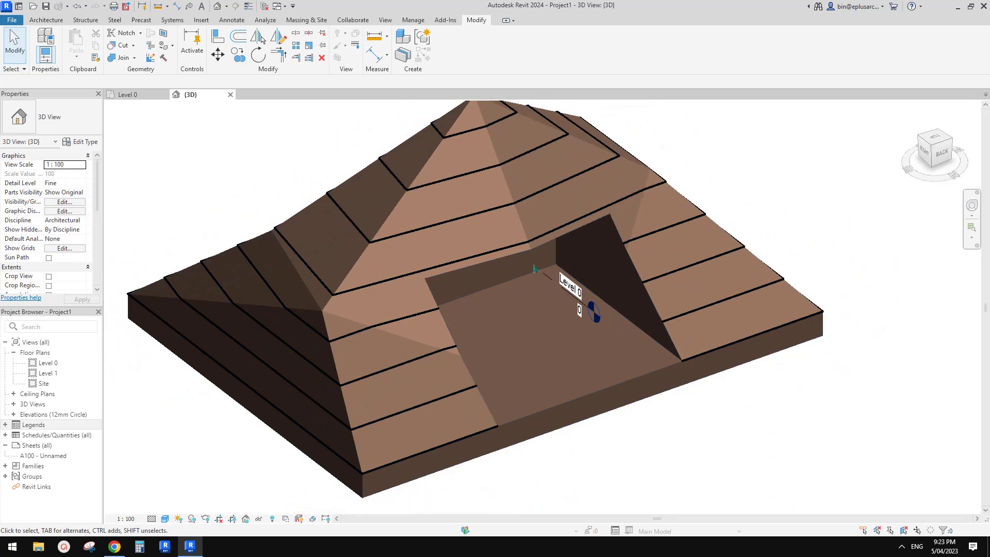
middle_click_drag(471, 250, 413, 219, "shift")
scroll(411, 217, "up", 3)
middle_click_drag(408, 277, 435, 260)
left_click(441, 256)
key("Escape")
scroll(385, 209, "down", 3)
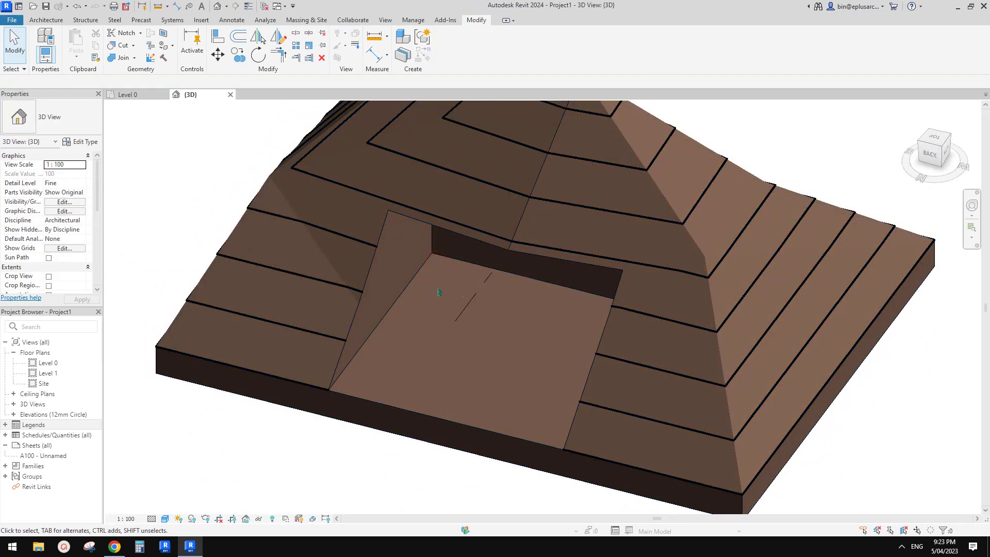
middle_click_drag(407, 383, 413, 395)
scroll(368, 214, "up", 3)
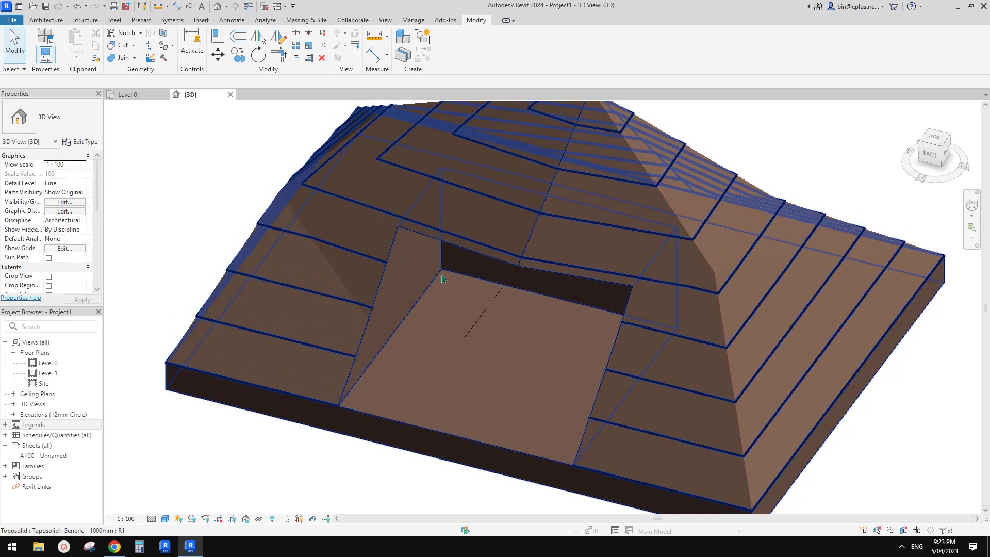
middle_click_drag(448, 281, 456, 280)
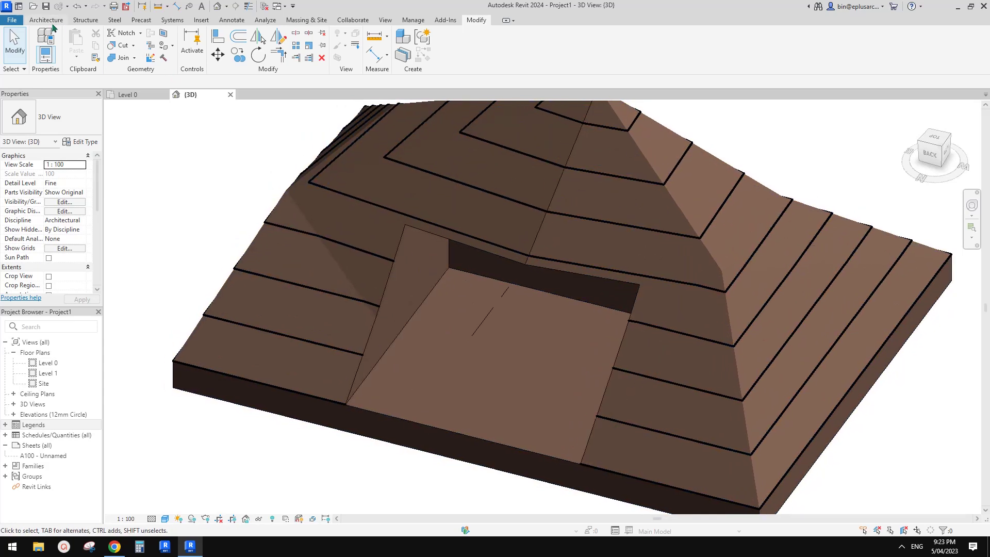
Start a new wall and choose the retaining wall type Wall-Ret_300Con.
key("w")
key("a")
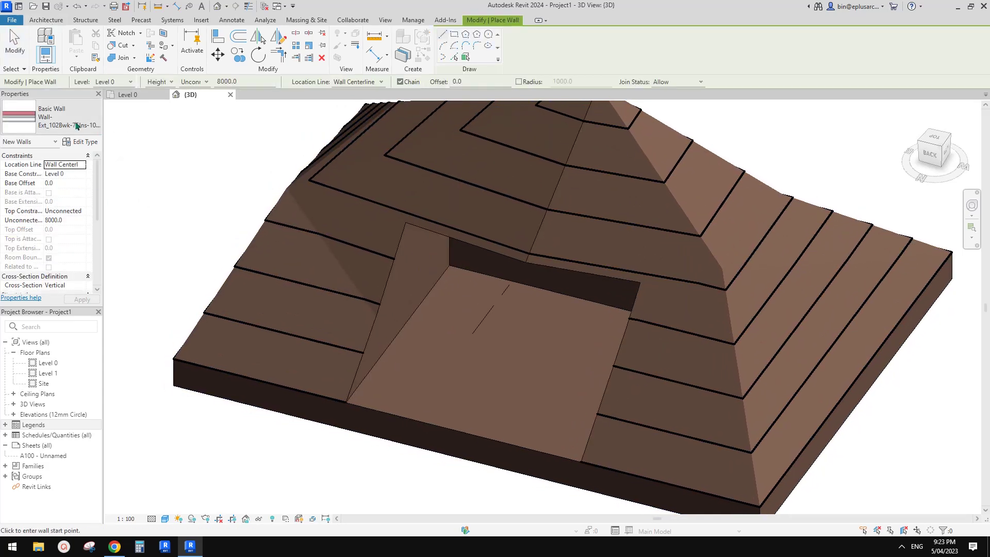
left_click(62, 118)
scroll(87, 303, "up", 5)
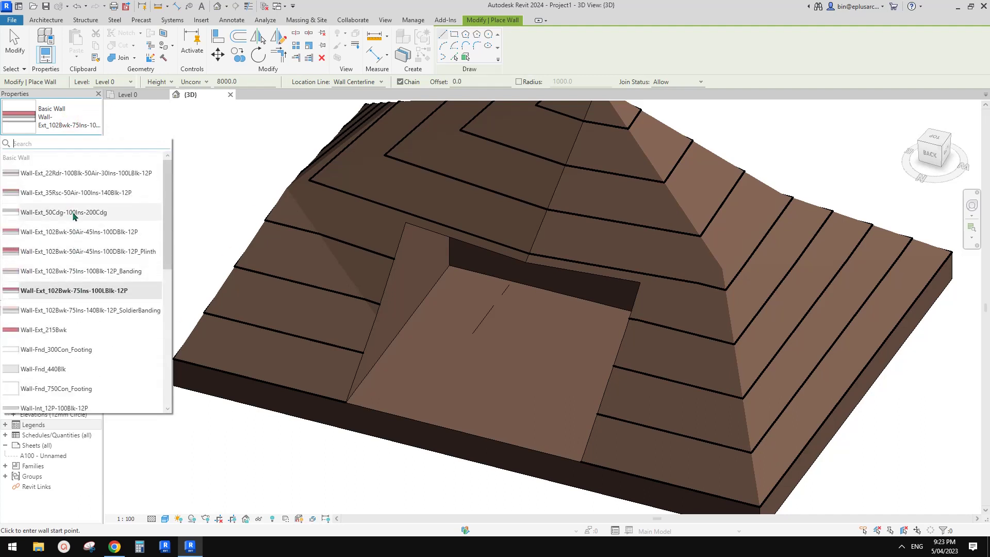
left_click_drag(168, 199, 162, 313)
scroll(83, 240, "up", 4)
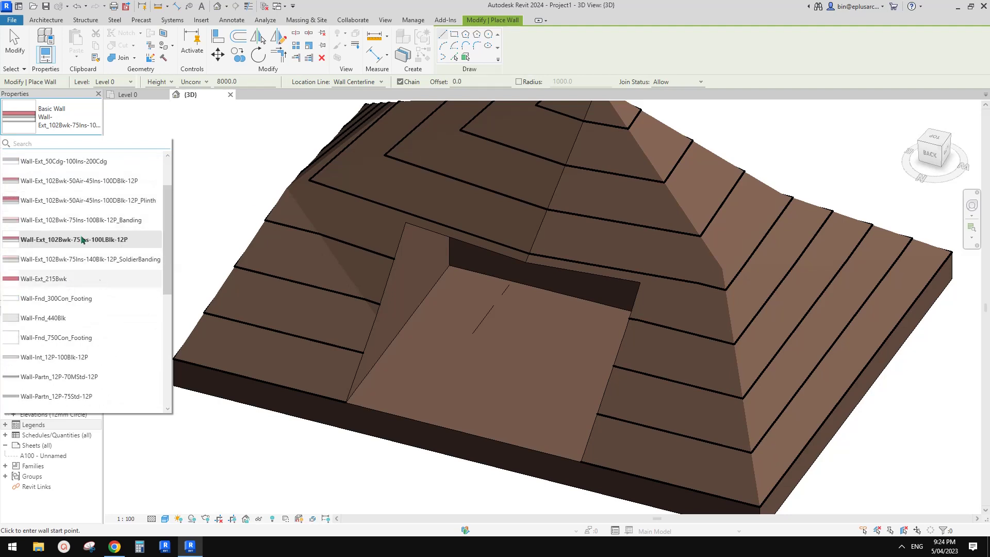
left_click_drag(167, 229, 174, 325)
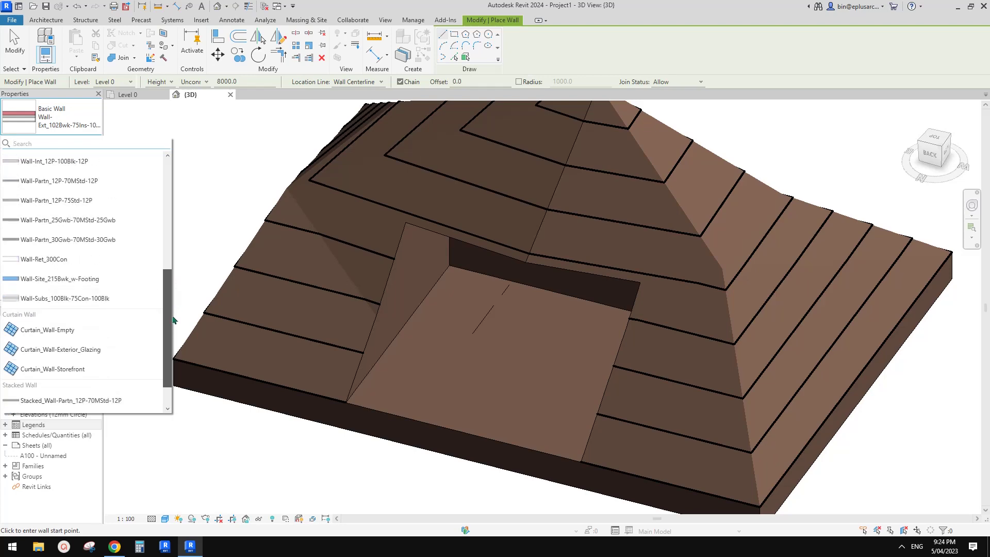
scroll(88, 224, "up", 5)
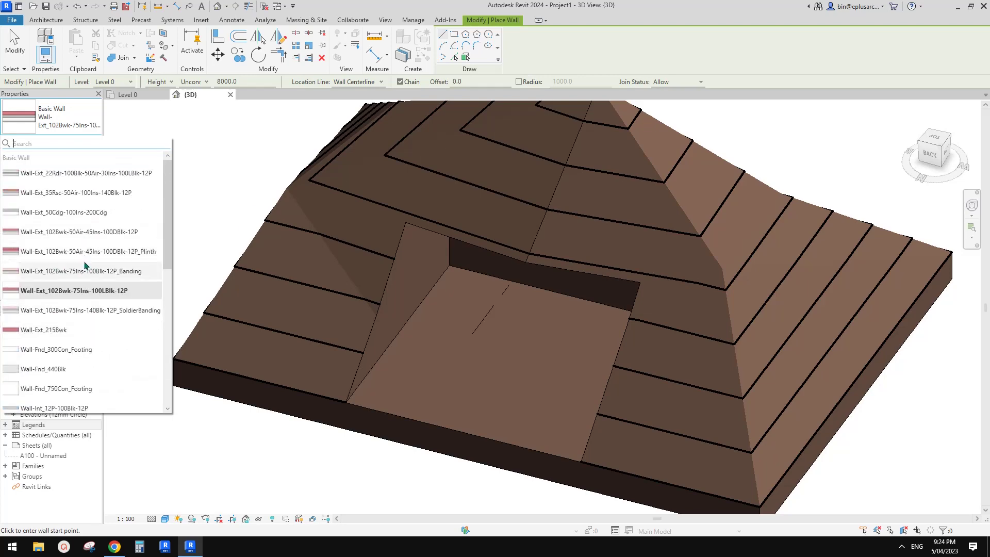
scroll(45, 223, "down", 4)
left_click(45, 222)
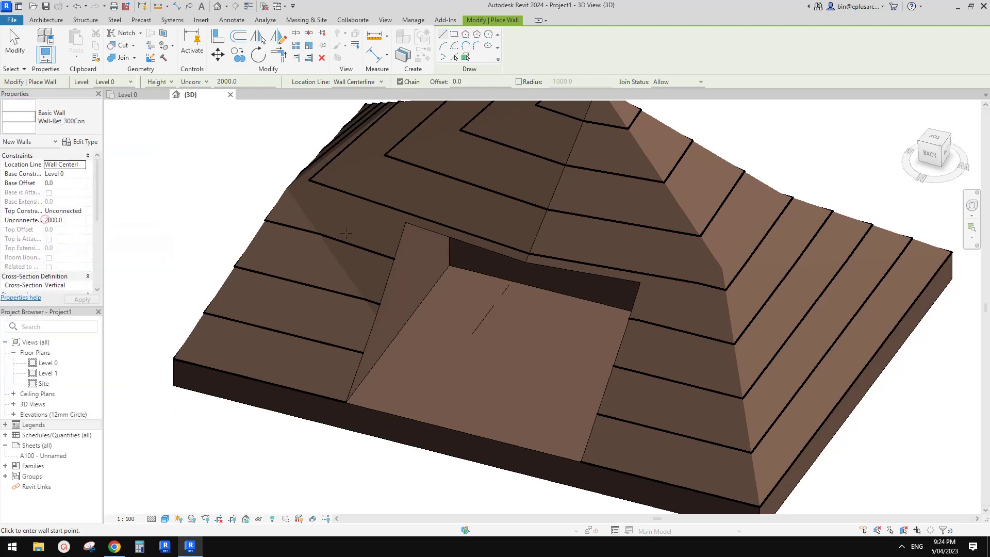
Set the wall location line to Finish Face: Exterior and place a retaining wall by picking one side edge of the excavation.
scroll(428, 245, "down", 2)
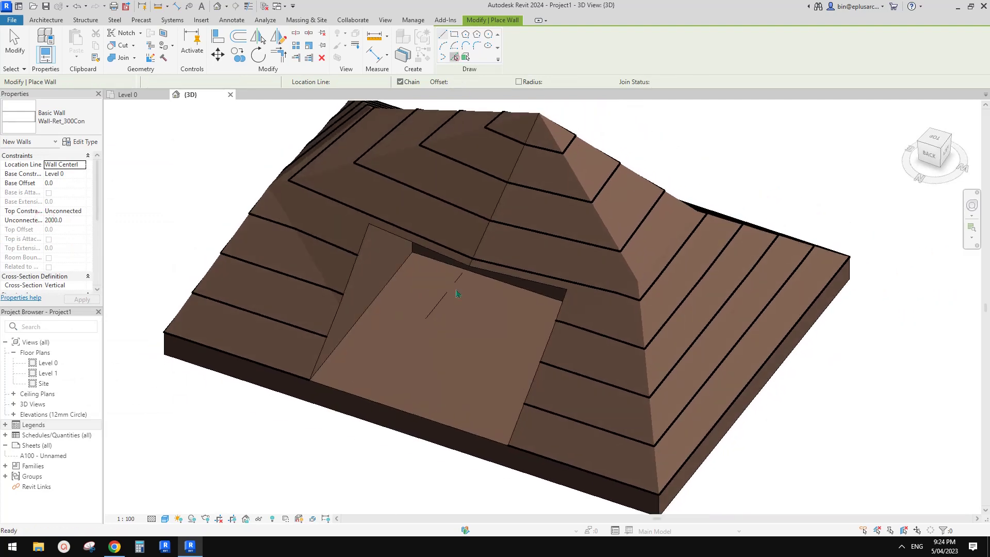
middle_click_drag(457, 294, 395, 307, "shift")
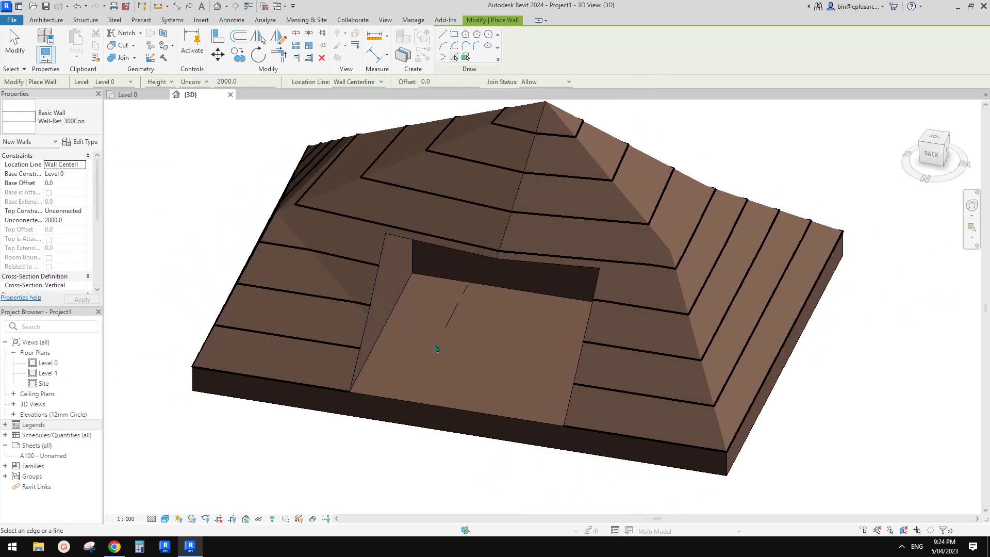
middle_click_drag(435, 349, 654, 299, "shift")
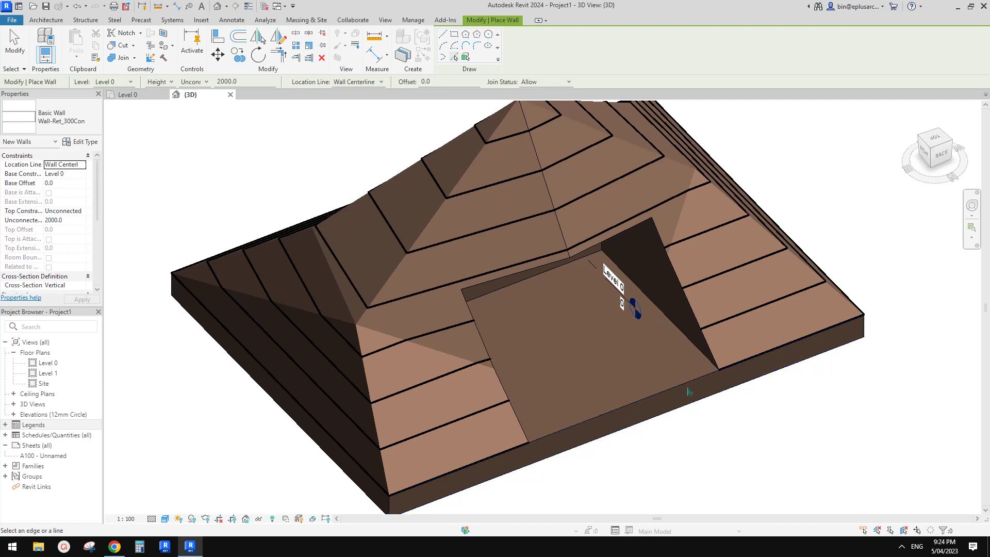
mouse_move(690, 384)
middle_mouse_down("shift")
mouse_move(540, 291)
mouse_move(417, 278)
mouse_move(431, 311)
mouse_move(462, 125)
middle_mouse_up("shift")
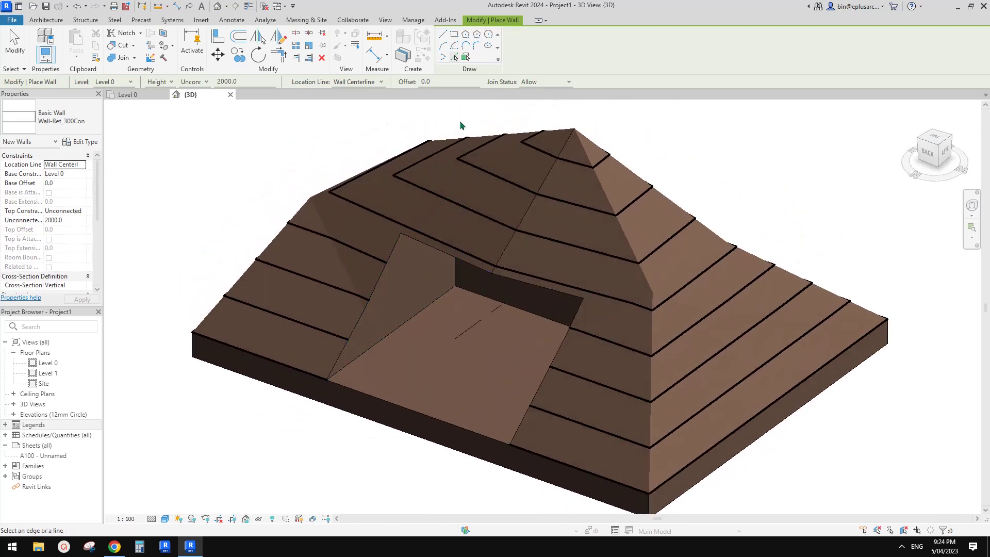
left_click(361, 89)
middle_click_drag(369, 109, 503, 300, "shift")
left_click(426, 322)
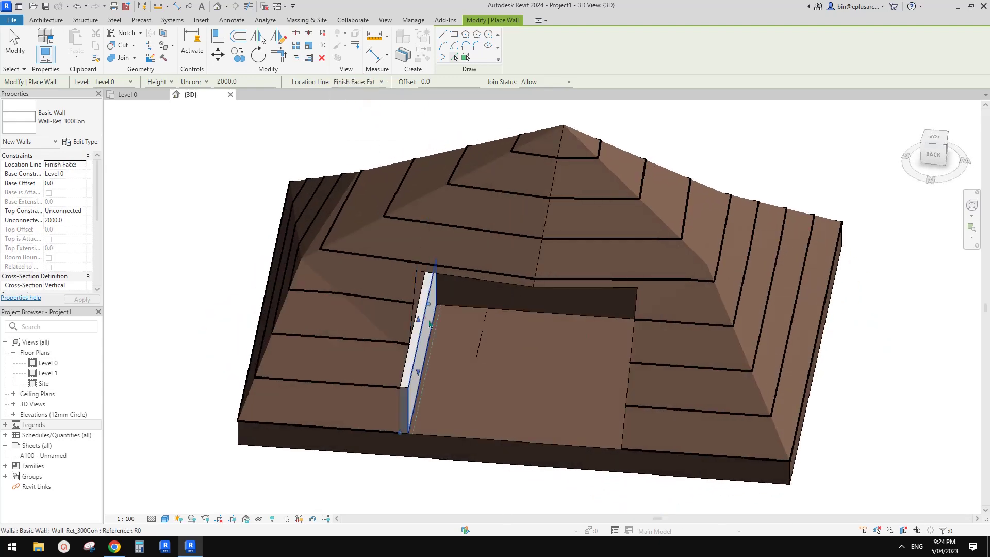
Place retaining walls along the excavation's opposite side edge and its back edge by picking those edges.
middle_click_drag(426, 322, 438, 111, "shift")
left_click(601, 304)
left_click(494, 266)
key("Escape")
key("Escape")
Try to attach the top of the back retaining wall to the excavation's overhead surface.
scroll(421, 227, "up", 2)
left_click(416, 242)
left_click(572, 45)
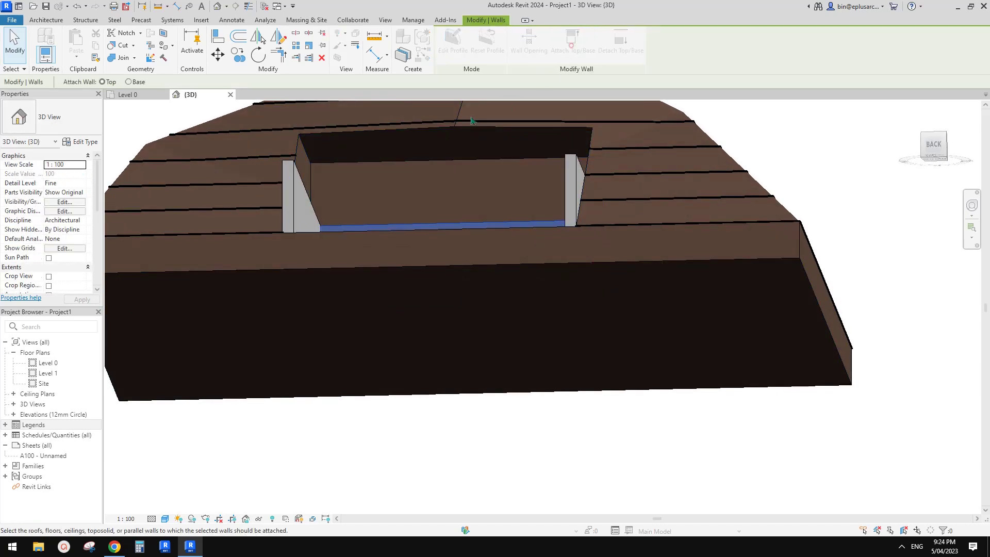
left_click(410, 134)
scroll(752, 305, "down", 1)
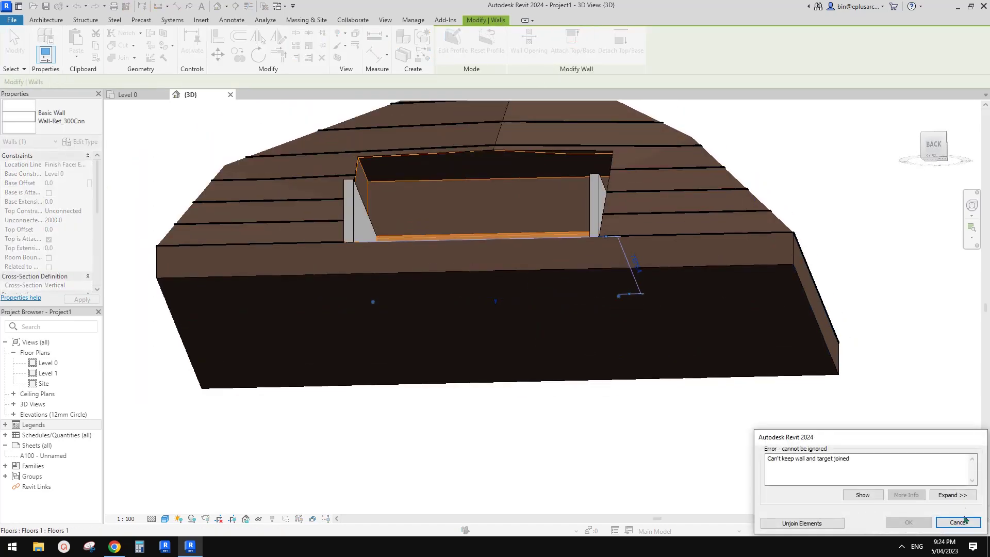
left_click(961, 522)
scroll(543, 227, "down", 1)
Align the top of the back retaining wall with the underside face of the toposolid above the excavation.
middle_click_drag(541, 224, 490, 310, "shift")
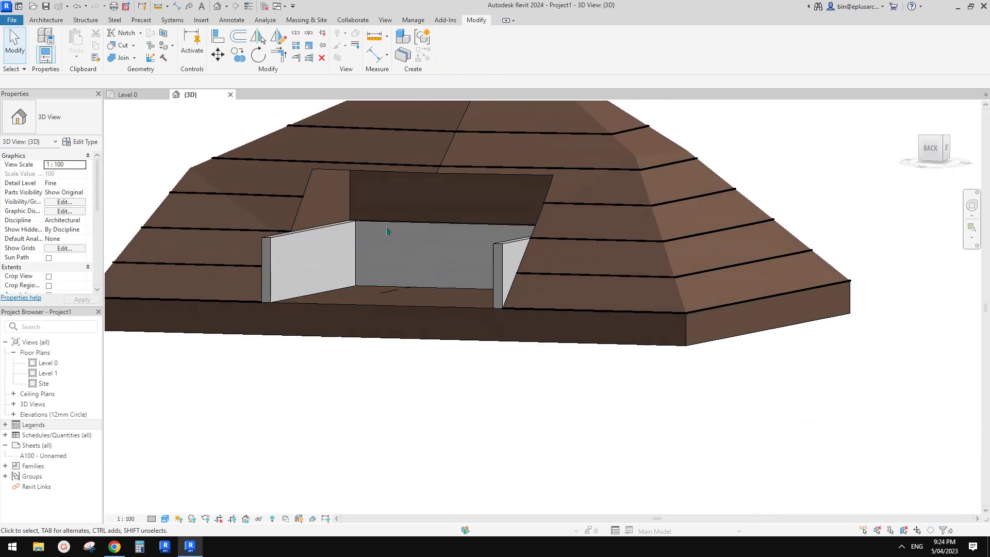
key("a")
key("l")
middle_click_drag(396, 245, 397, 165, "shift")
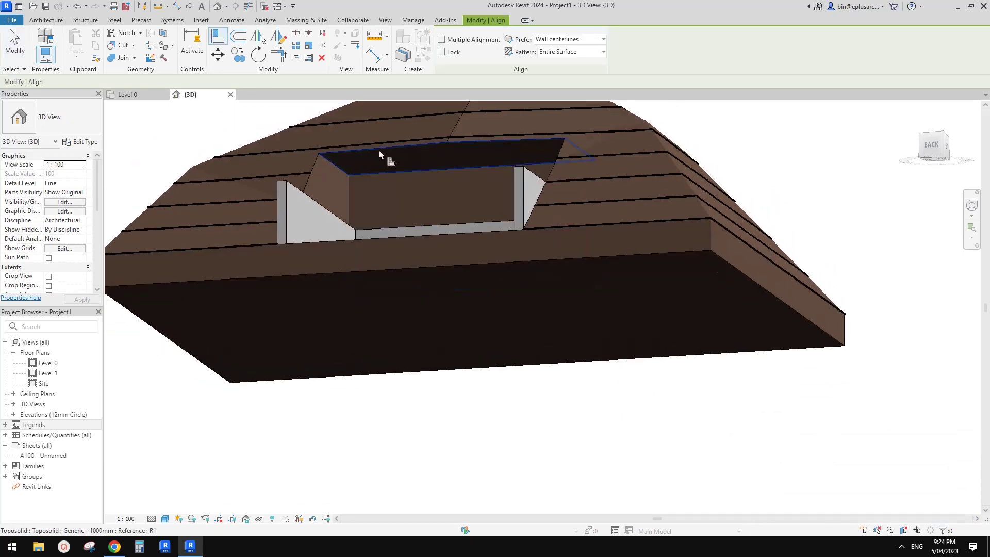
left_click(379, 154)
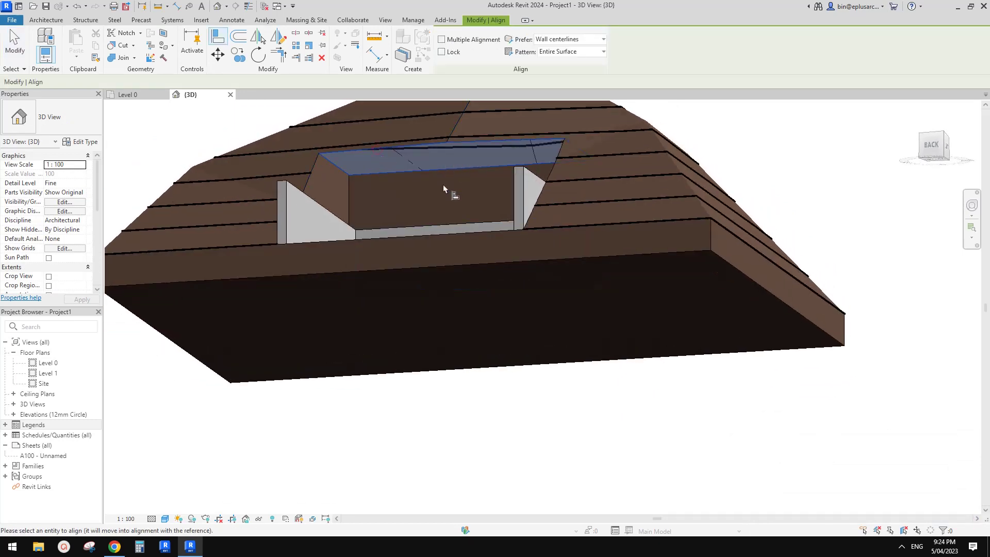
left_click(423, 227)
middle_click_drag(423, 227, 544, 214, "shift")
key("Escape")
key("Escape")
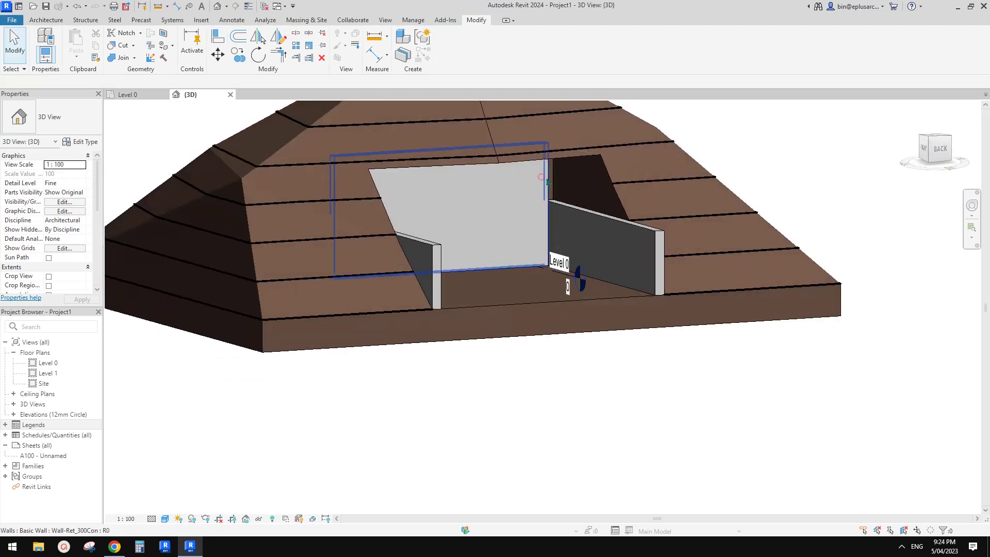
Set the unconnected height of the two side retaining walls to 3806.7 to match the back wall.
left_click(548, 181)
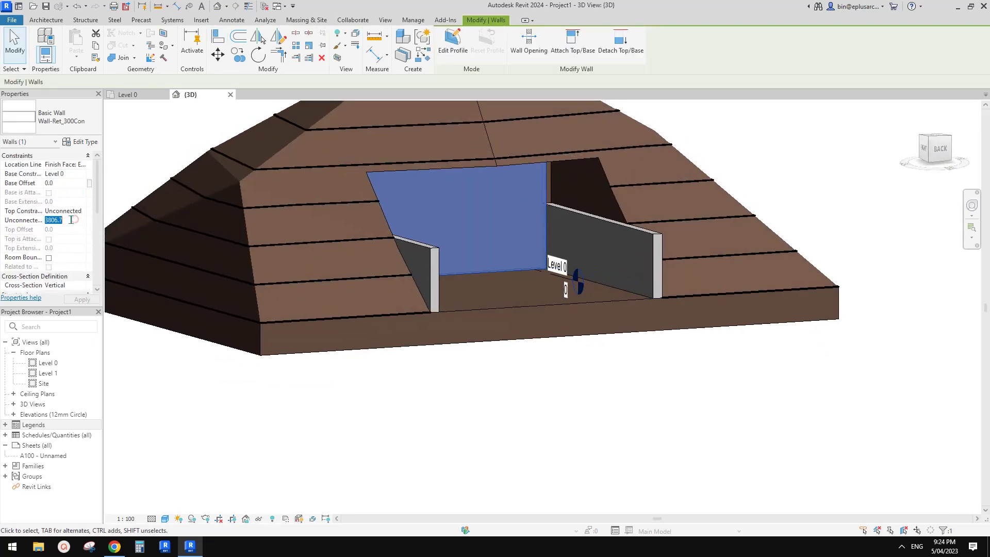
left_click(632, 243)
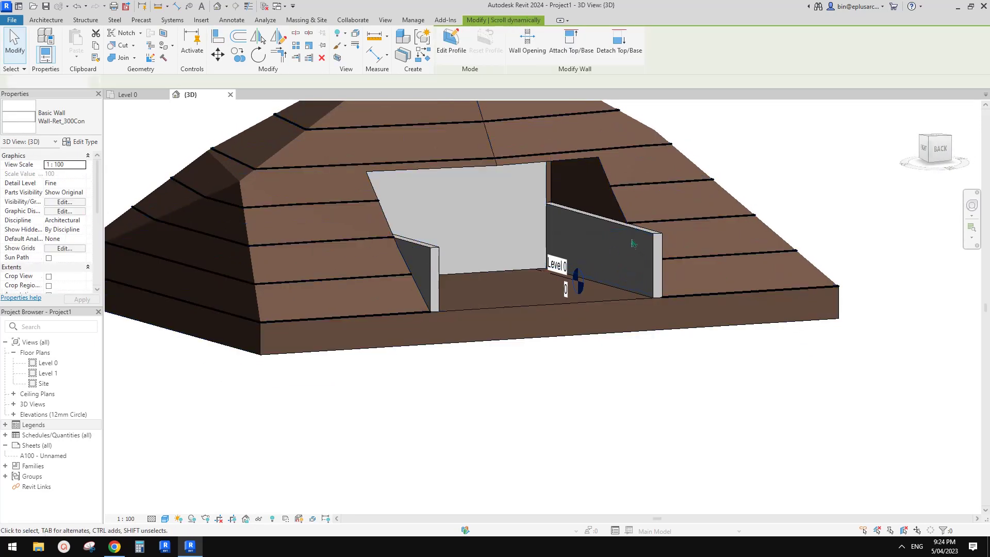
left_click(436, 251, "ctrl")
middle_click(219, 200)
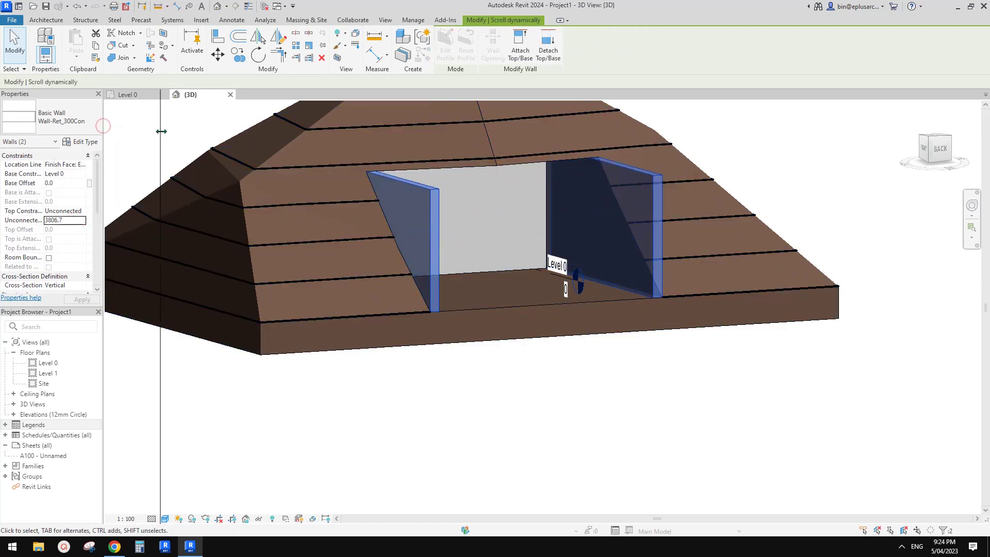
left_click_drag(162, 131, 172, 132)
key("Escape")
Start a Level 0 floor inside the excavation and create boundary lines from the three retaining walls.
middle_click_drag(547, 222, 530, 314, "shift")
scroll(452, 264, "up", 1)
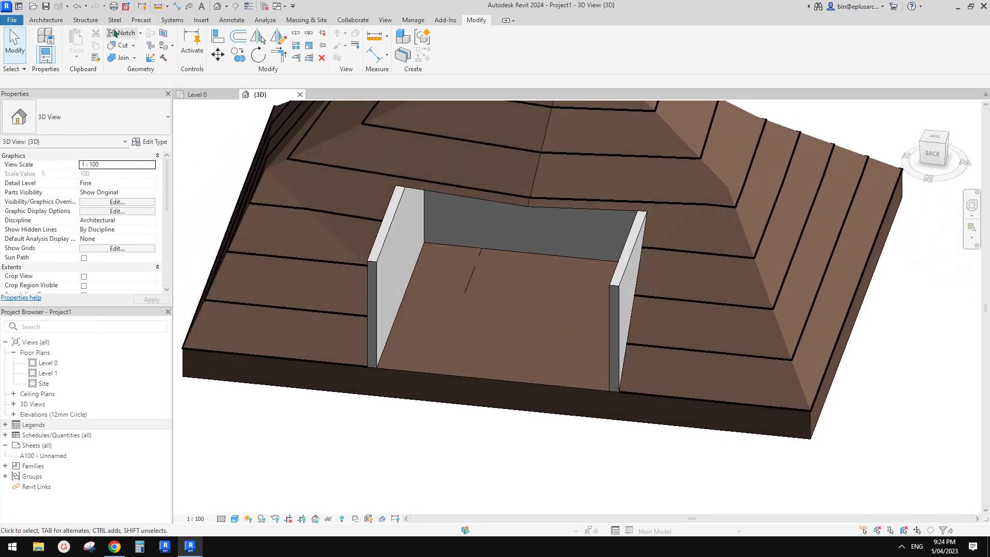
left_click(46, 19)
left_click(241, 40)
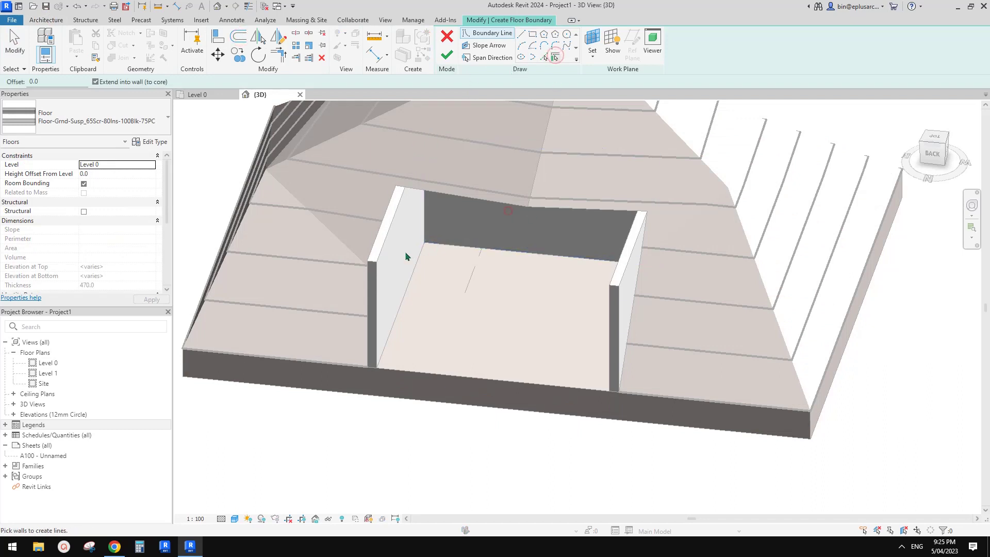
left_click(383, 243)
left_click(489, 258)
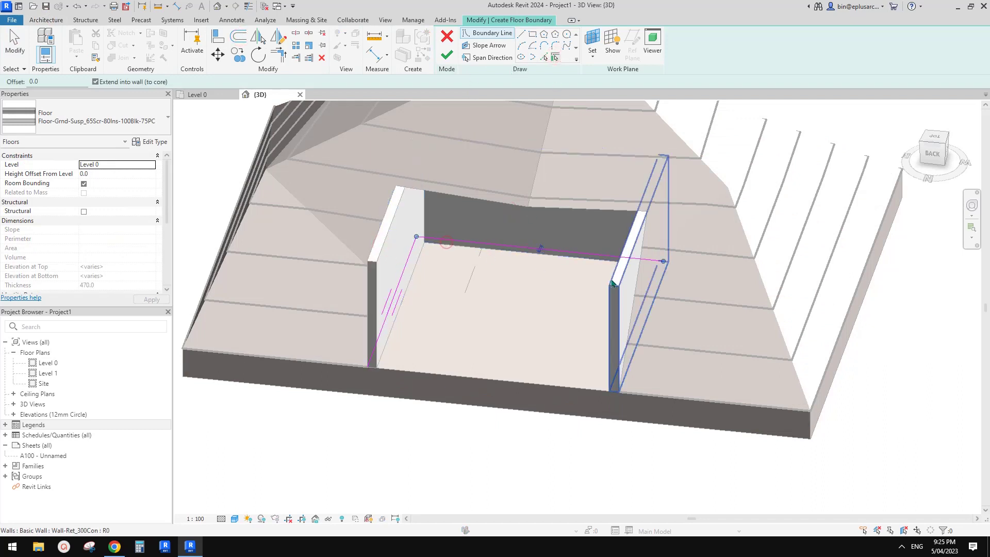
left_click(611, 279)
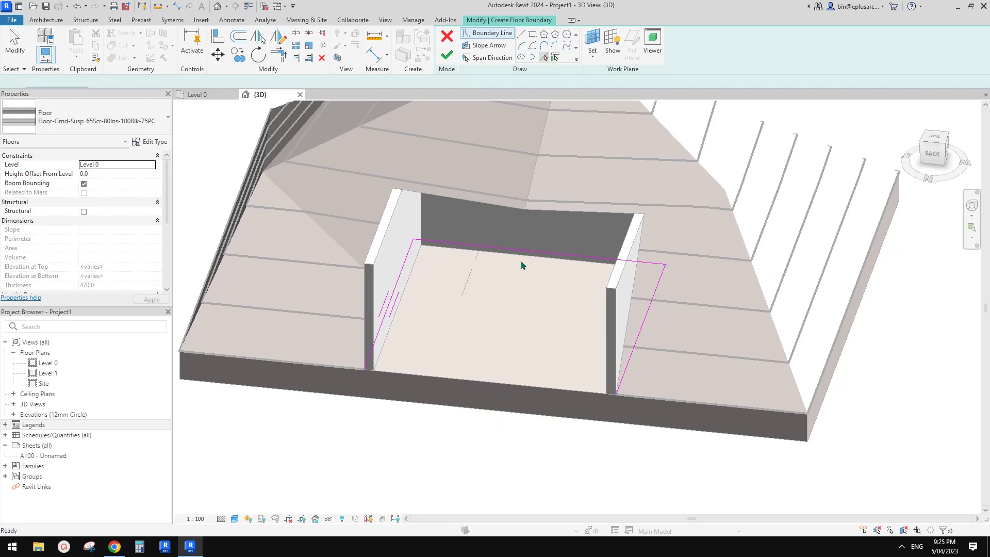
Add the excavation's front edge as a floor boundary line, trim it to the side lines into a closed loop, and finish the floor.
left_click(488, 383)
key("t")
key("r")
left_click(366, 355)
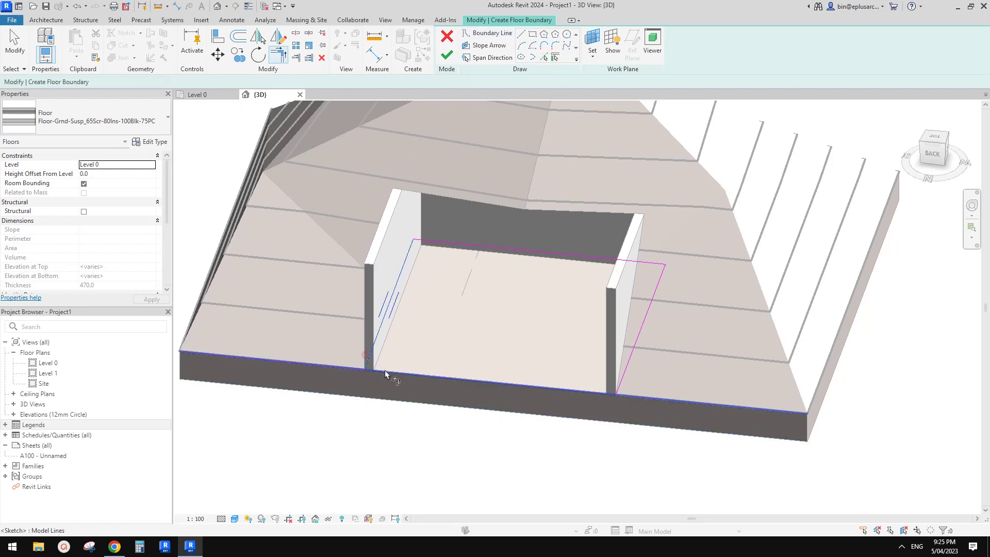
left_click(446, 55)
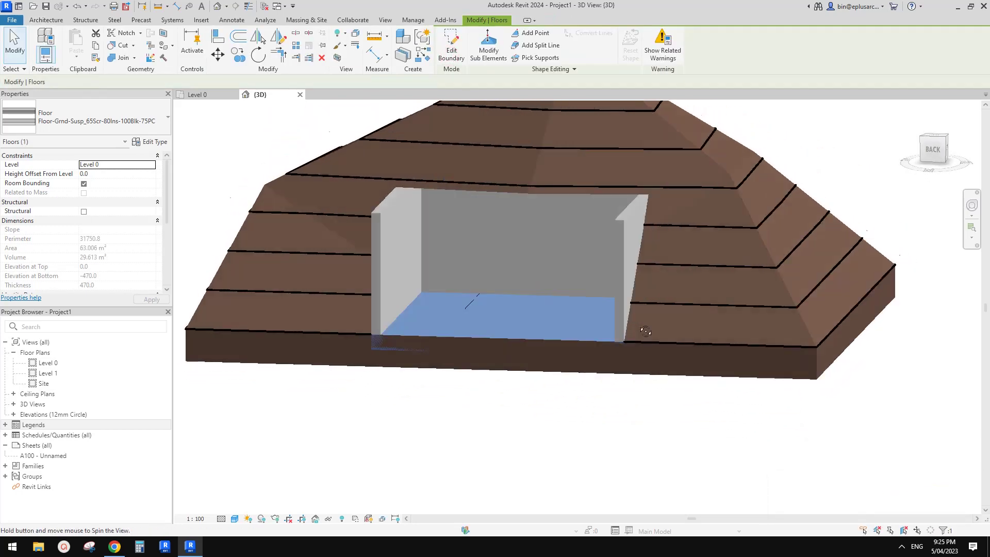
Cut the hill toposolid with the floor at the bottom of the excavation.
mouse_move(641, 327)
middle_mouse_down("shift")
mouse_move(658, 343)
mouse_move(642, 328)
middle_mouse_up("shift")
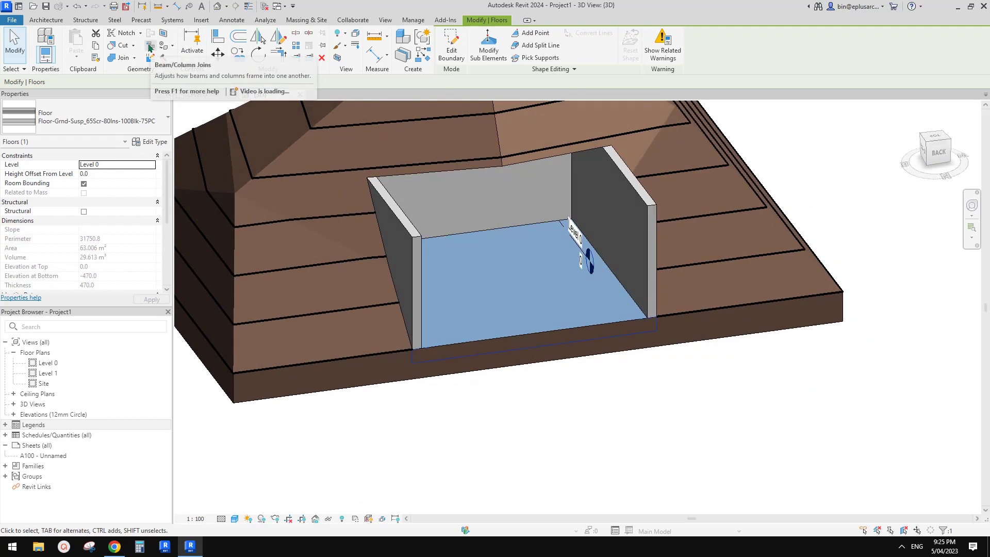
left_click(122, 45)
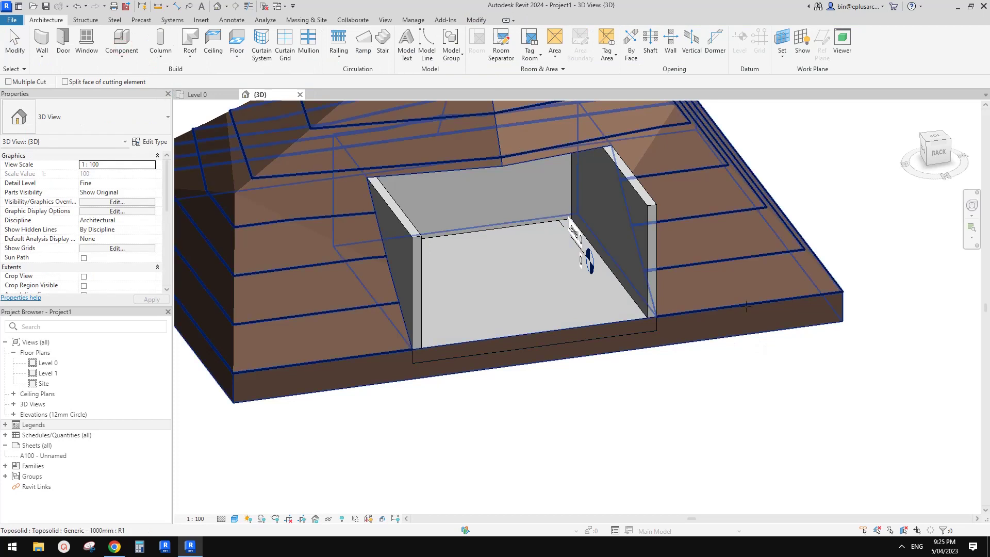
left_click(745, 305)
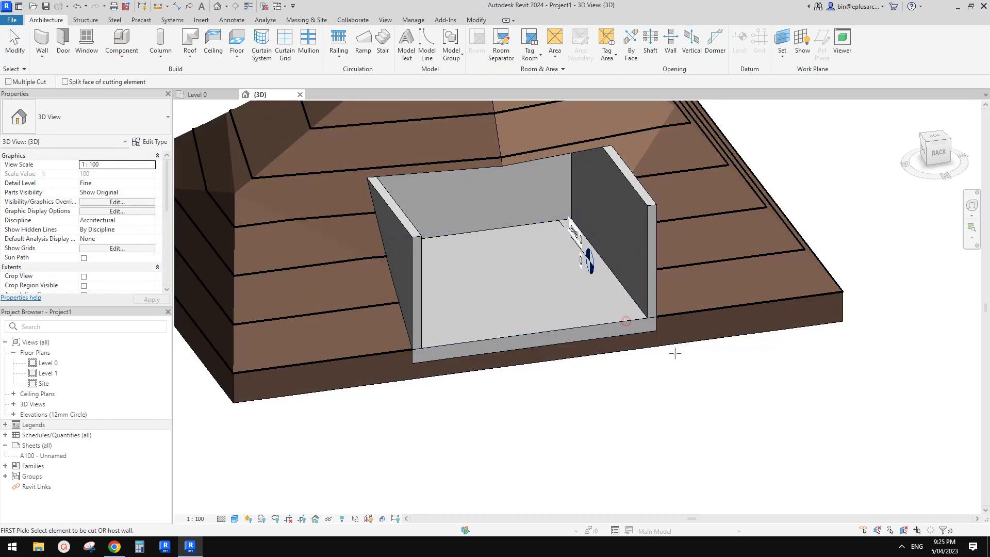
scroll(576, 294, "down", 2)
middle_click_drag(581, 326, 441, 298, "shift")
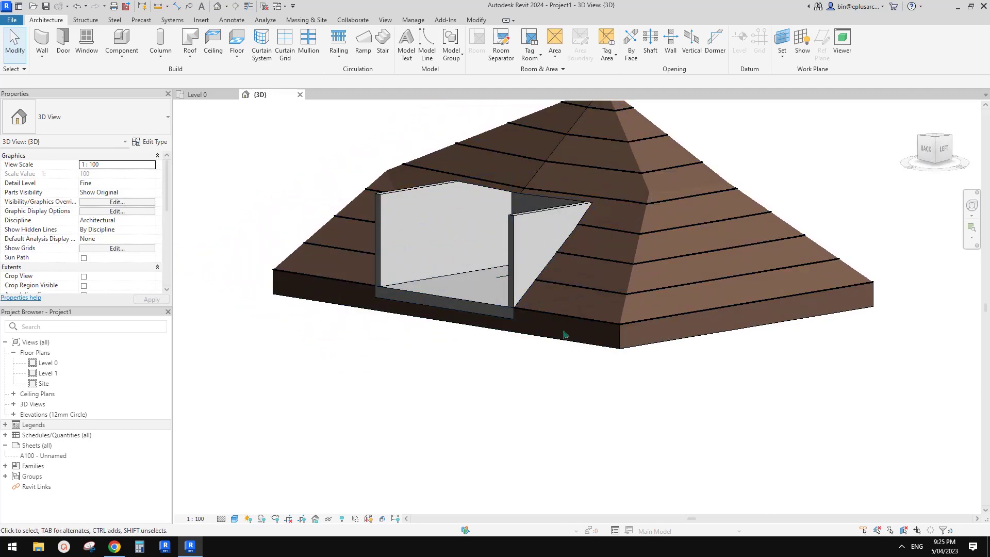
middle_click_drag(563, 334, 463, 351, "shift")
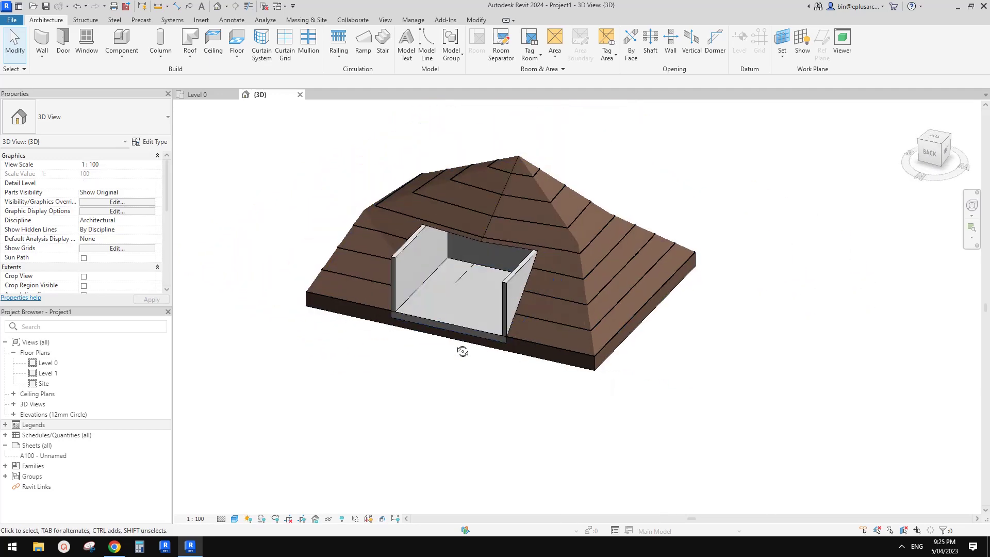
scroll(468, 339, "up", 2)
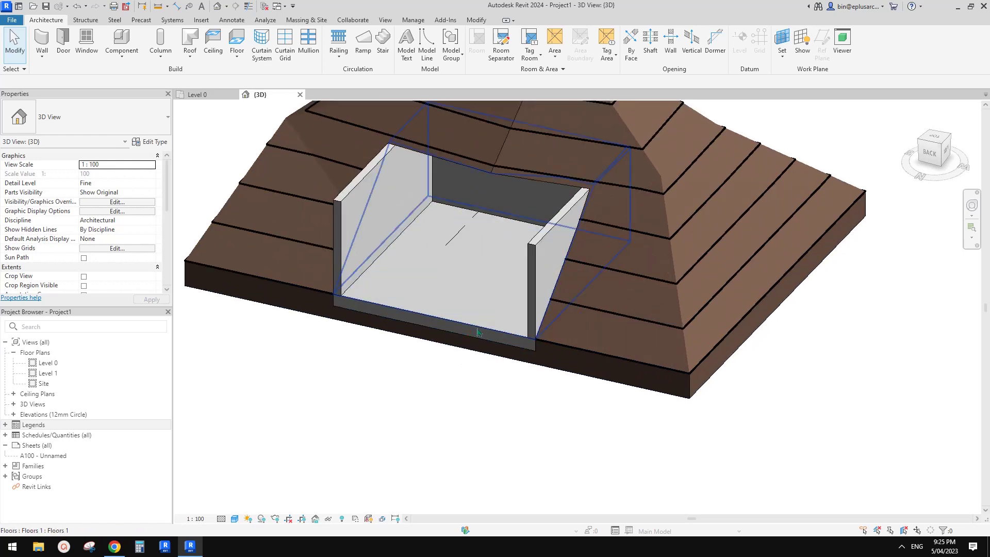
Create a section box around the excavation floor with the Selection Box command.
left_click(477, 332)
scroll(467, 330, "down", 1)
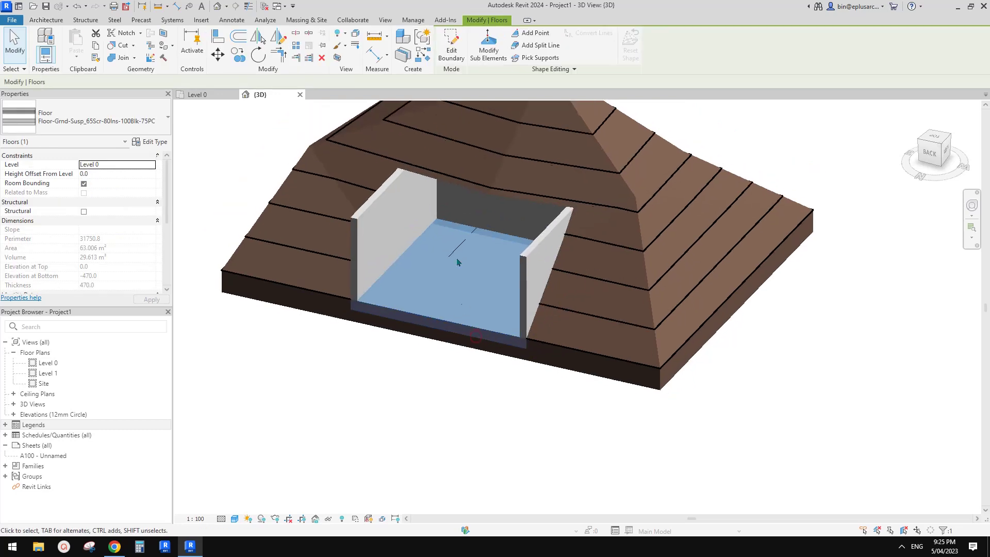
left_click(338, 58)
key("Escape")
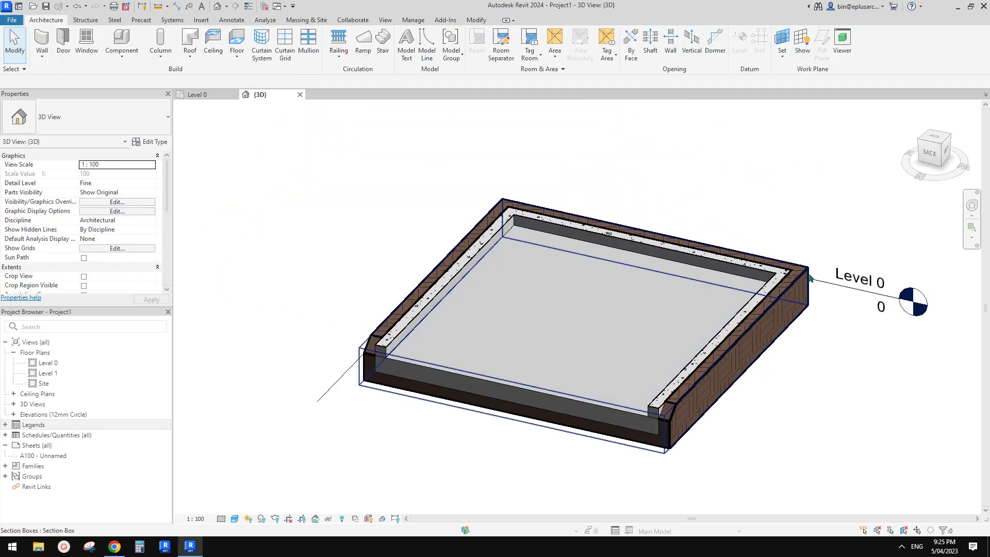
Raise the top face of the section box to expose most of the retaining walls' height.
left_click(808, 272)
scroll(807, 272, "down", 2)
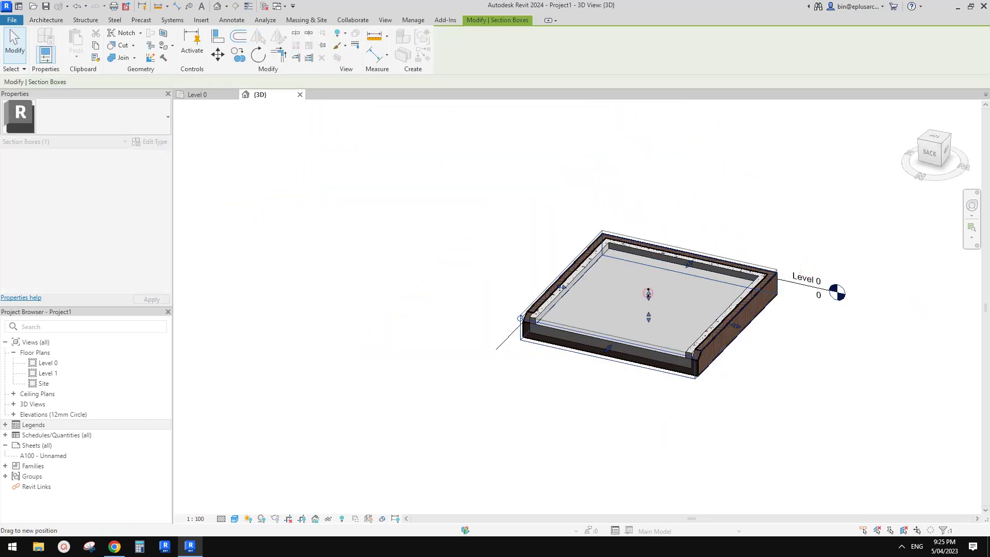
key("Escape")
scroll(774, 281, "up", 2)
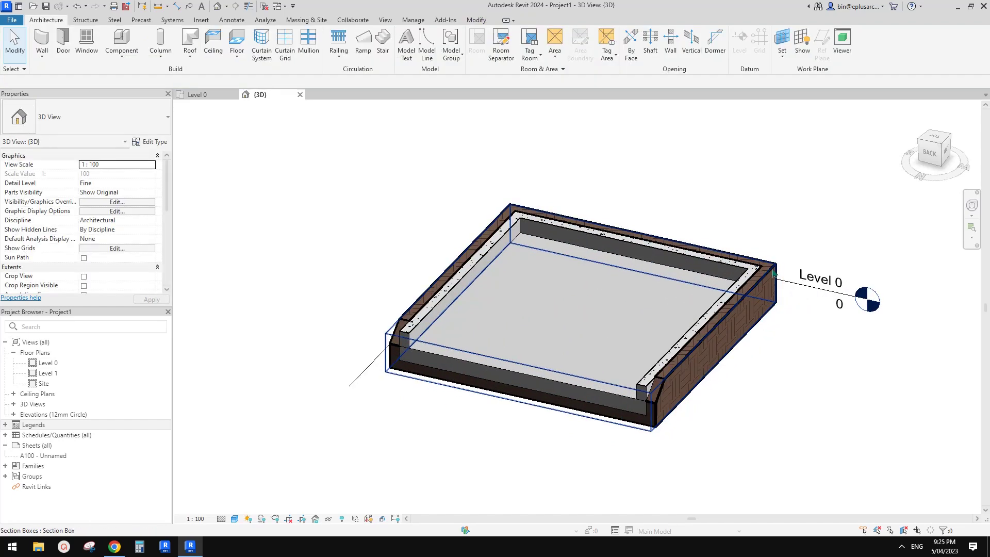
left_click(774, 273)
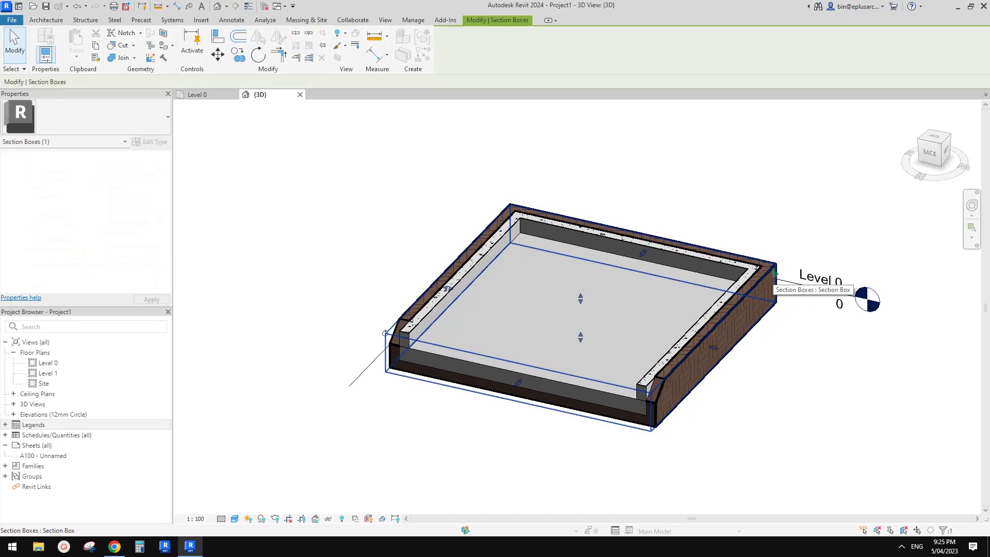
left_click_drag(581, 300, 579, 287)
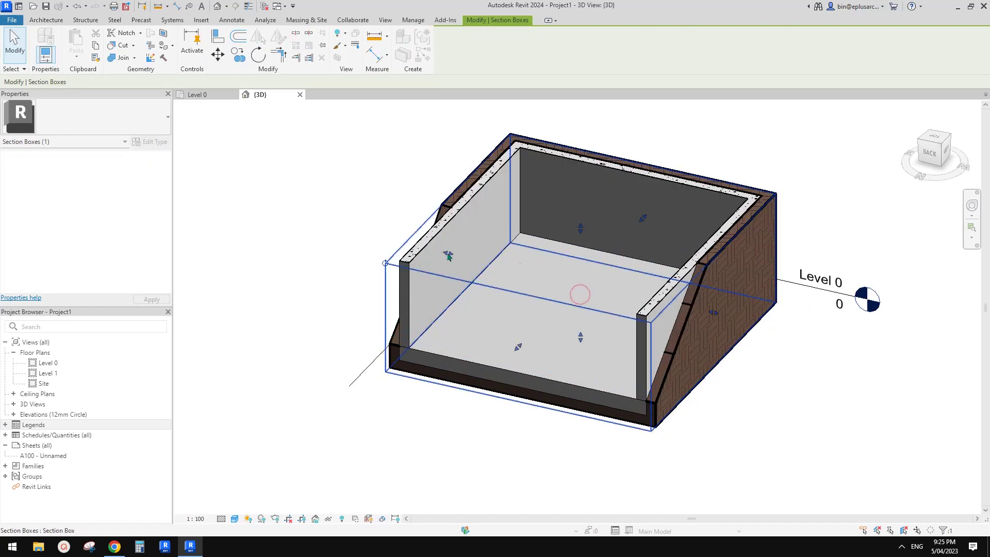
key("Escape")
left_click(385, 286)
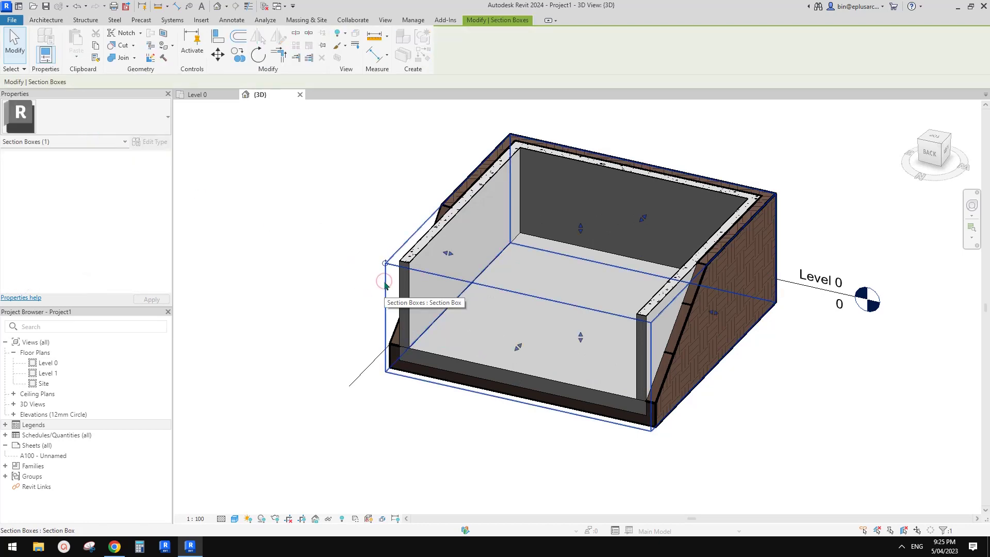
Resize the section box to slice through the excavation from front to back, with its top above Level 1 and its bottom below the toposolid.
middle_click_drag(384, 285, 715, 267, "shift")
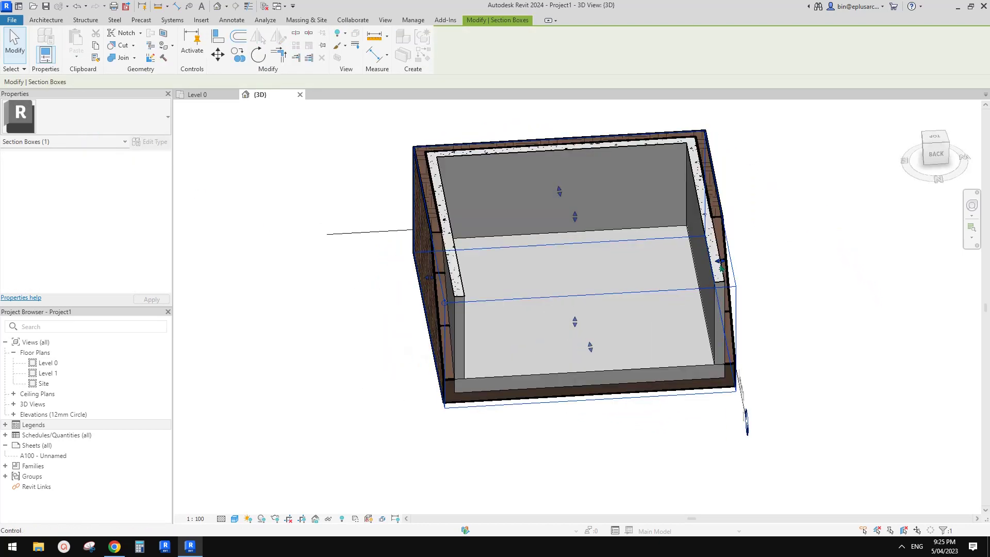
left_click_drag(720, 265, 635, 269)
middle_click_drag(635, 269, 577, 262, "shift")
left_click_drag(558, 229, 558, 166)
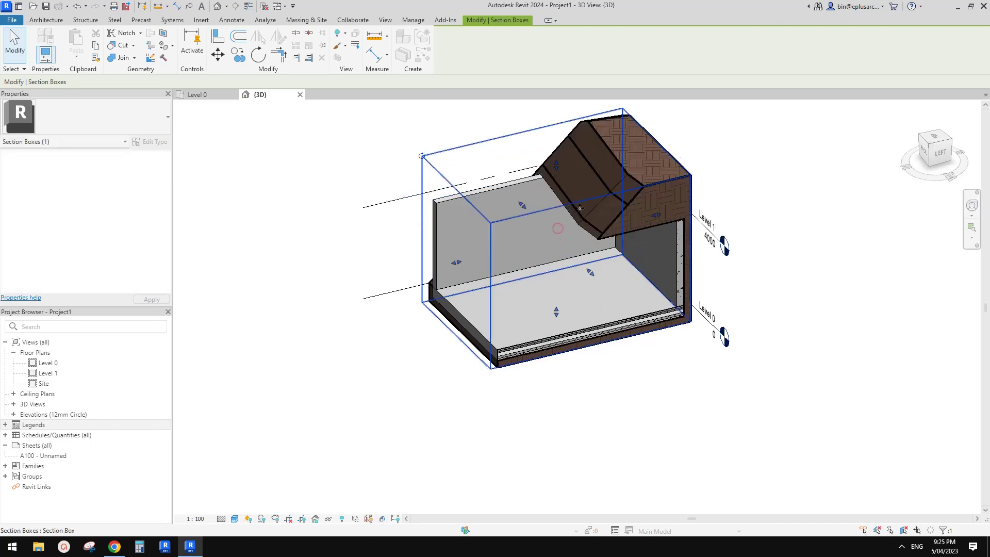
middle_click_drag(558, 228, 601, 368, "shift")
left_click_drag(572, 386, 573, 408)
scroll(642, 399, "up", 2)
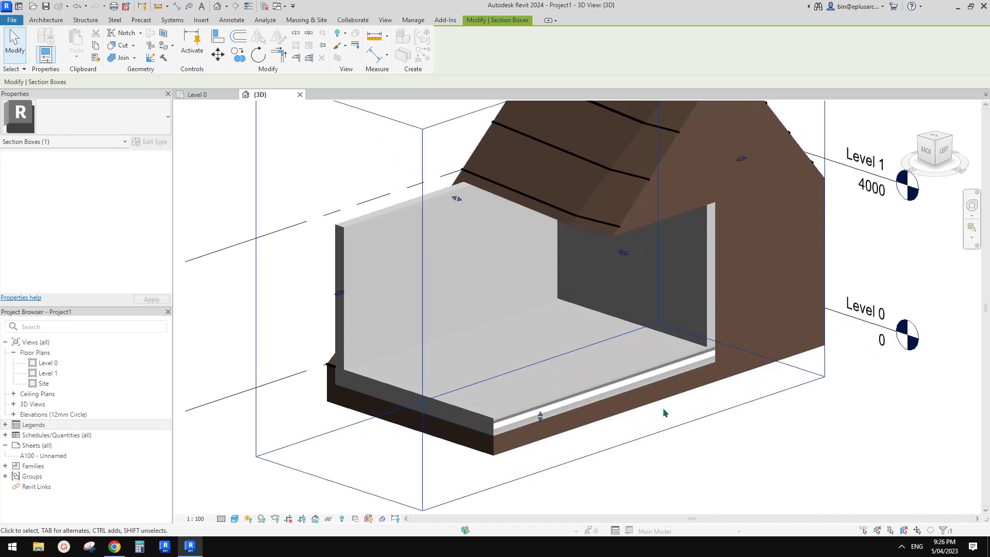
Change the excavation floor's type to Floor-Upper_160mmConc-CorusComFlor51.
middle_click_drag(665, 413, 699, 361, "shift")
left_click(617, 369)
key("Escape")
left_click(652, 362)
key("Escape")
left_click(776, 394)
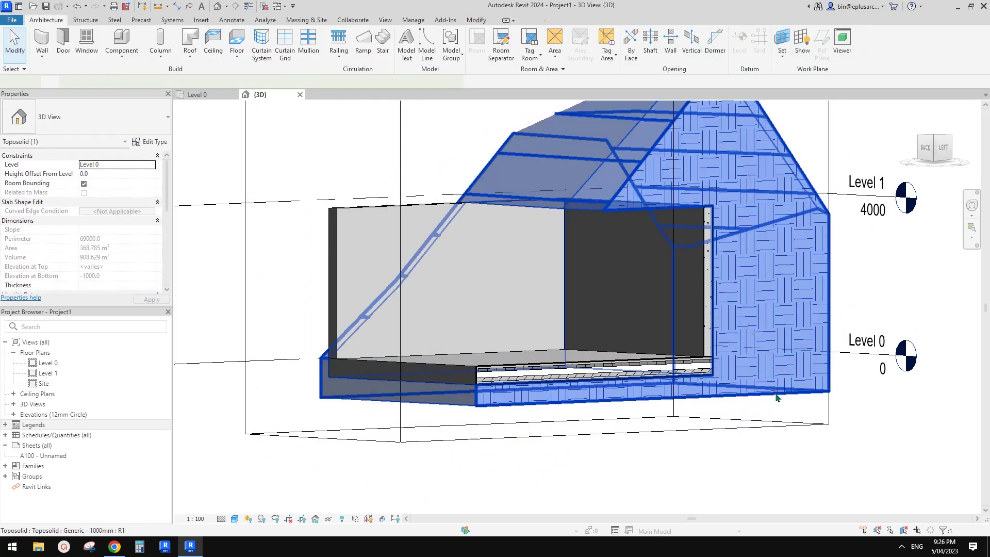
key("Escape")
left_click(518, 366)
left_click(518, 368)
scroll(513, 350, "up", 2)
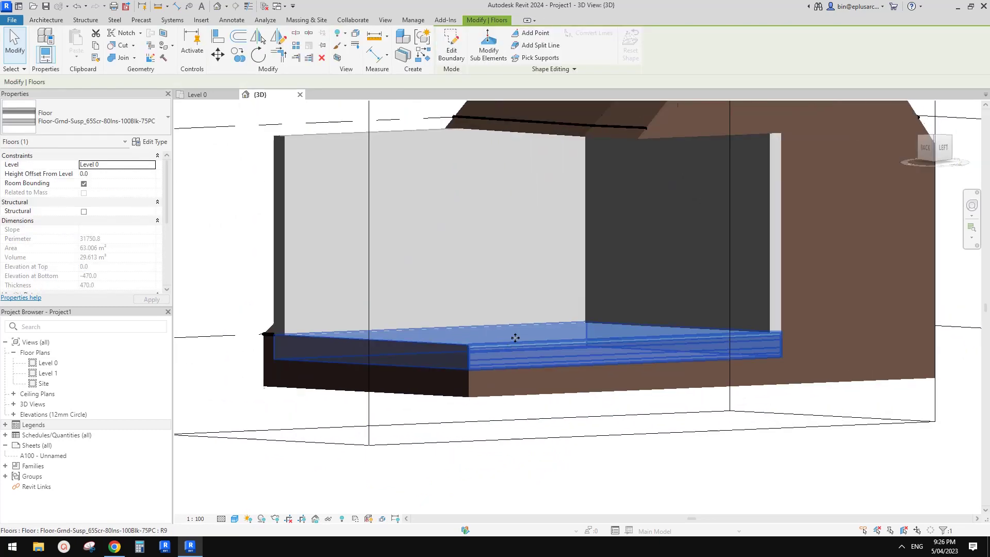
left_click(93, 117)
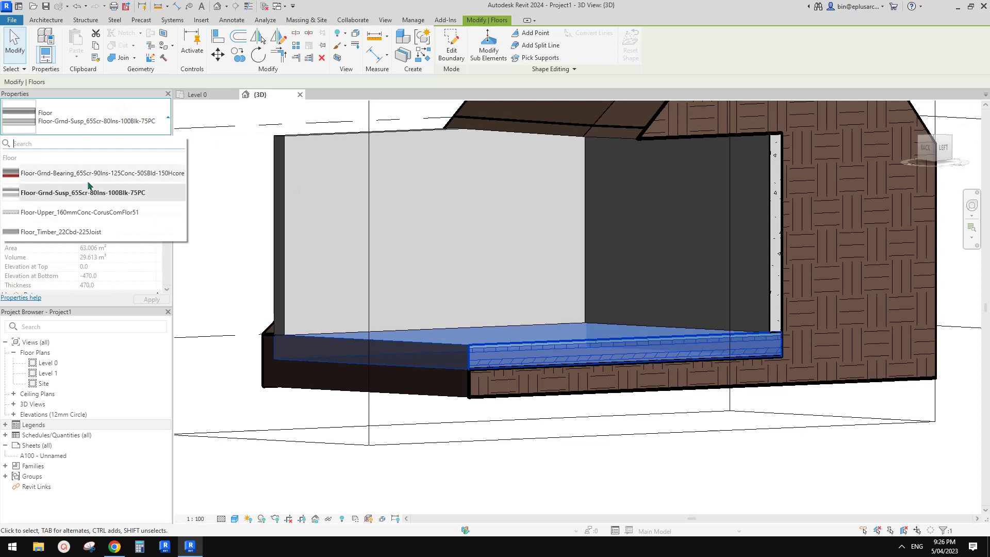
left_click(74, 212)
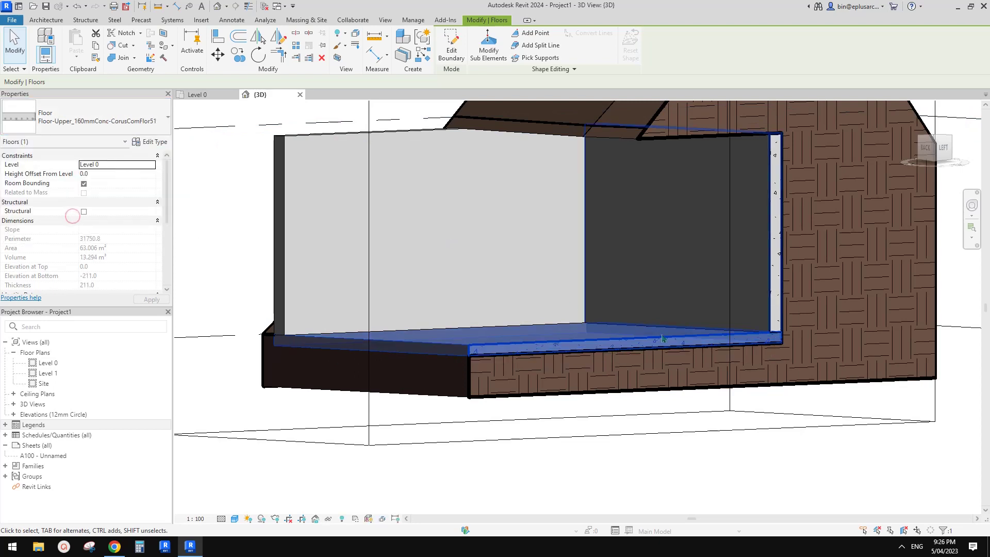
middle_click_drag(732, 353, 717, 359)
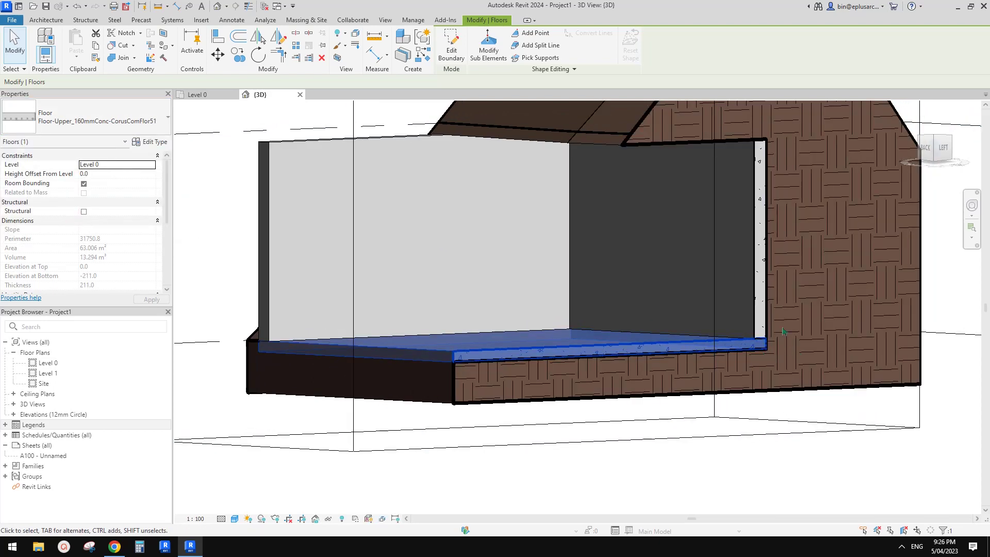
key("Escape")
Examine in the section cut how the toposolid meets the floor slab and the back retaining wall.
scroll(499, 363, "down", 2)
middle_click_drag(616, 379, 484, 359, "shift")
scroll(413, 376, "up", 1)
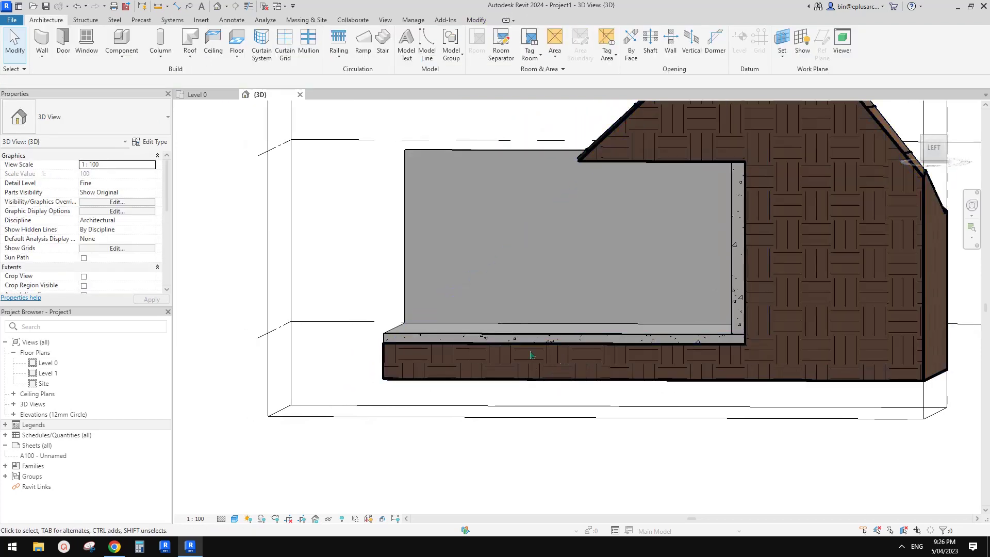
mouse_move(592, 348)
middle_mouse_down("shift")
mouse_move(619, 353)
mouse_move(644, 335)
middle_mouse_up("shift")
middle_click_drag(768, 347, 775, 353, "shift")
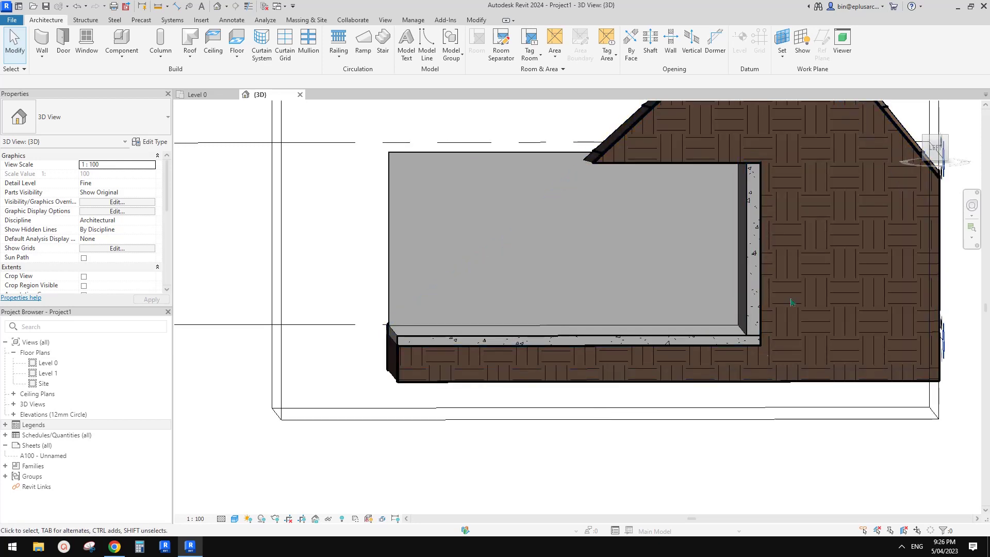
middle_click_drag(794, 298, 706, 319)
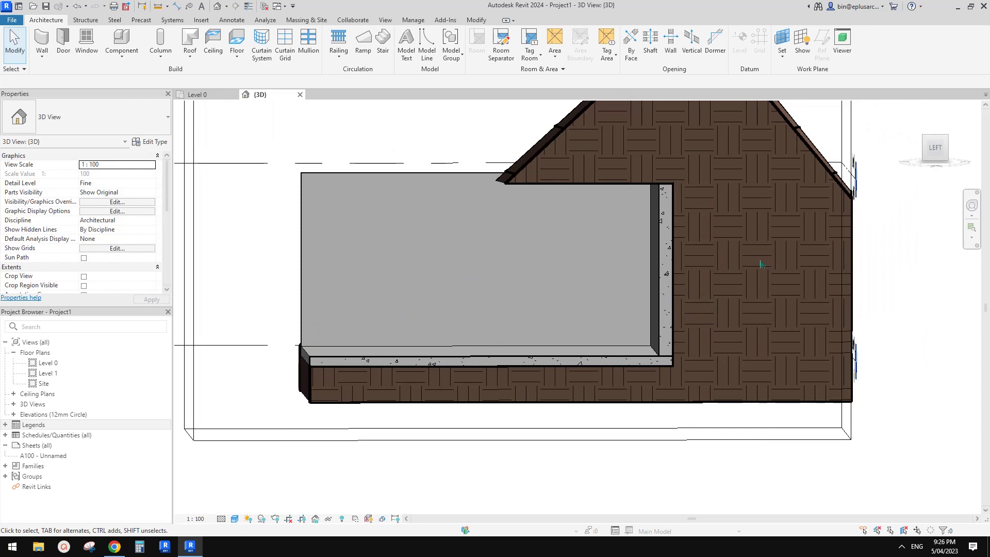
middle_click_drag(753, 249, 752, 254, "shift")
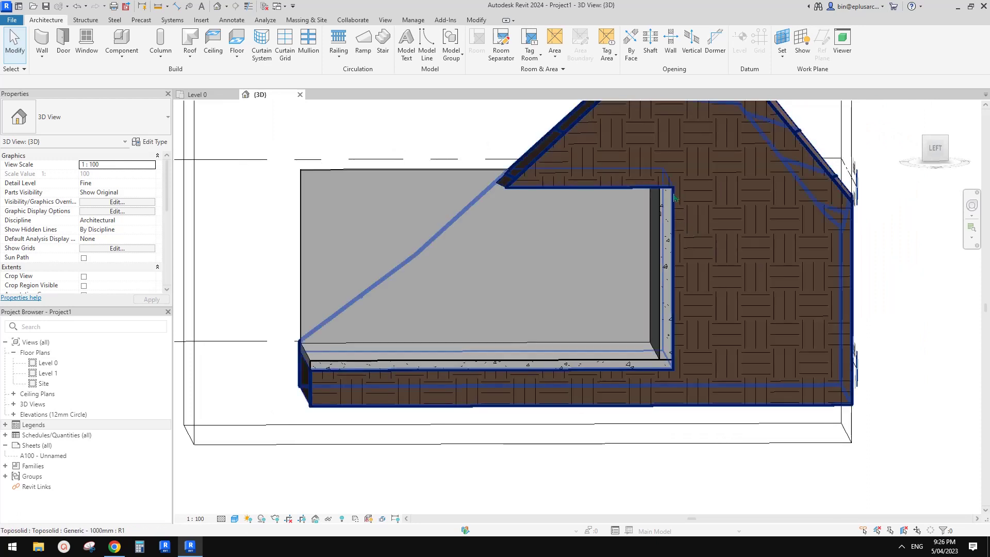
middle_click_drag(681, 347, 699, 283, "shift")
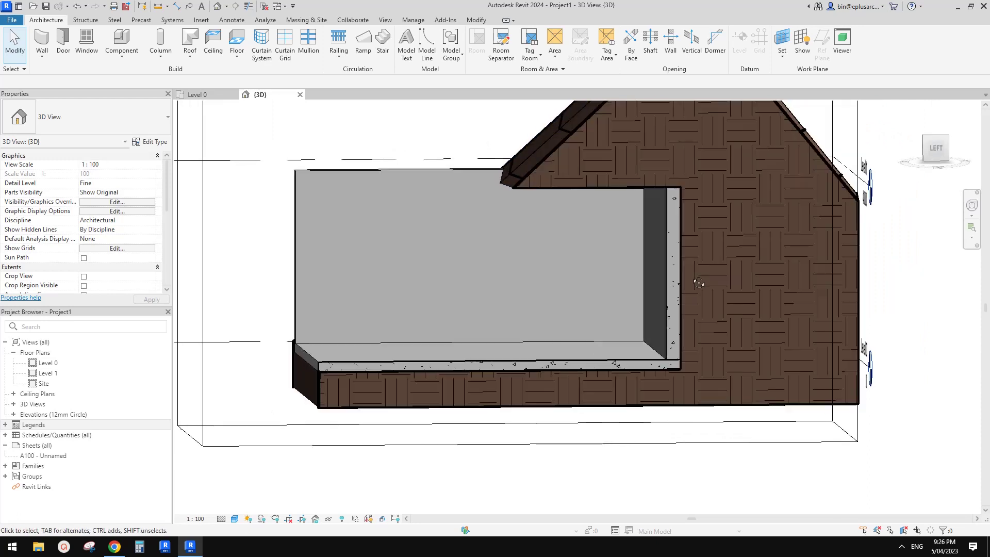
middle_click_drag(673, 351, 677, 334, "shift")
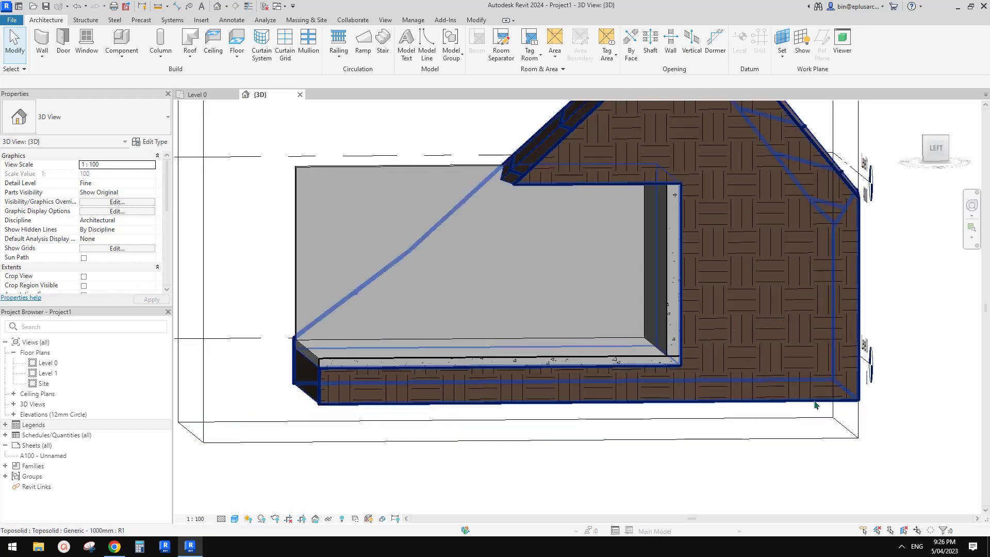
left_click(846, 441)
middle_click_drag(698, 367, 705, 409, "shift")
Turn off the section box in the 3D view to show the whole hill.
left_click(474, 390)
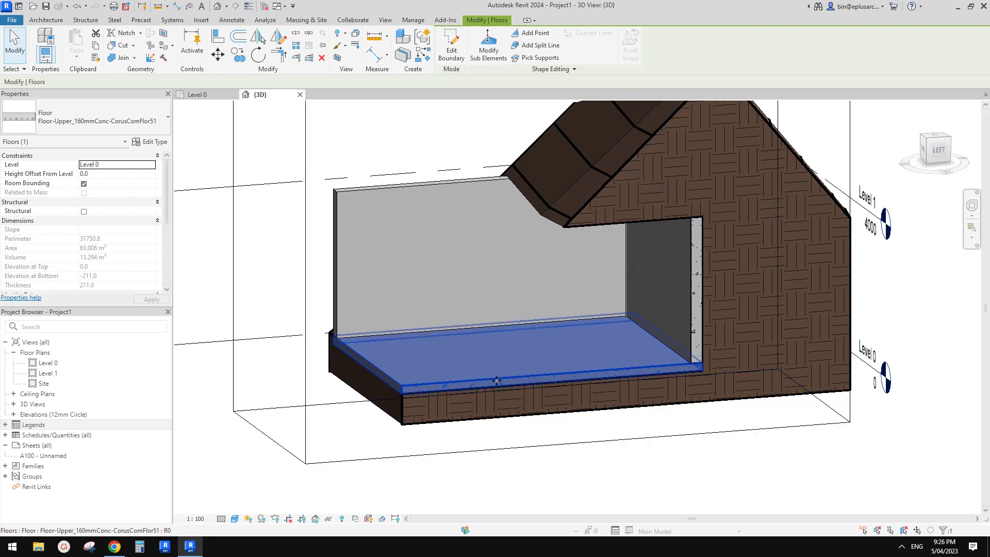
scroll(504, 375, "up", 4)
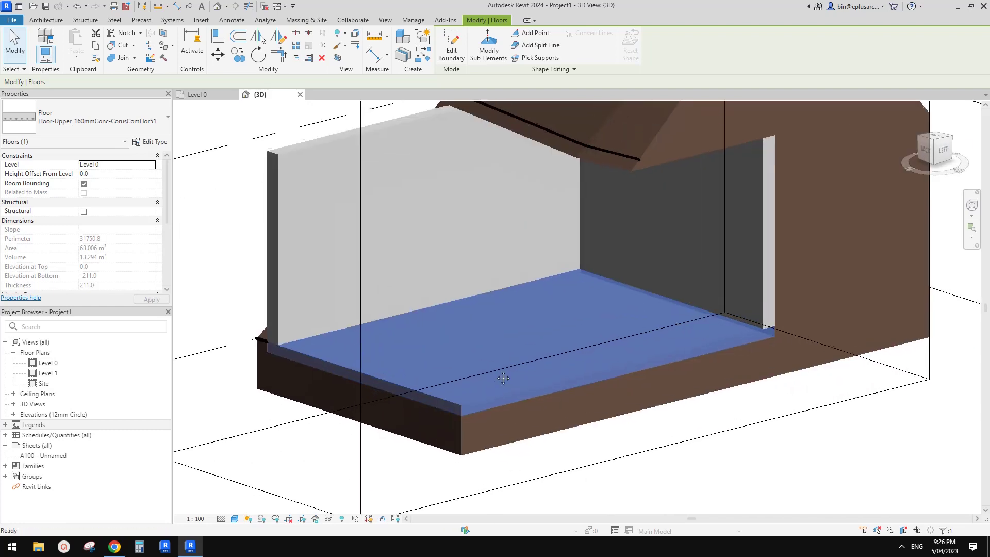
left_click(196, 102)
scroll(453, 347, "down", 1)
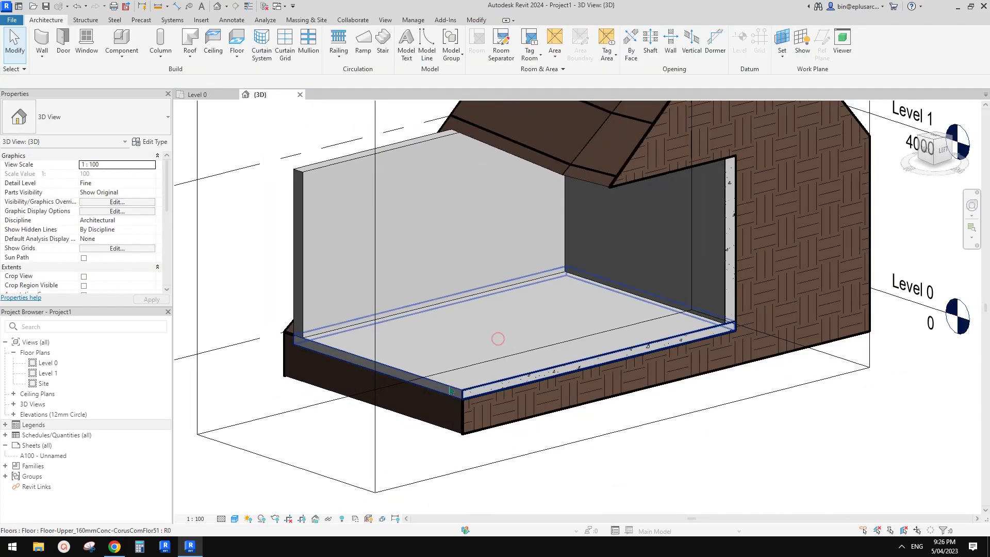
scroll(126, 224, "down", 3)
left_click(83, 257)
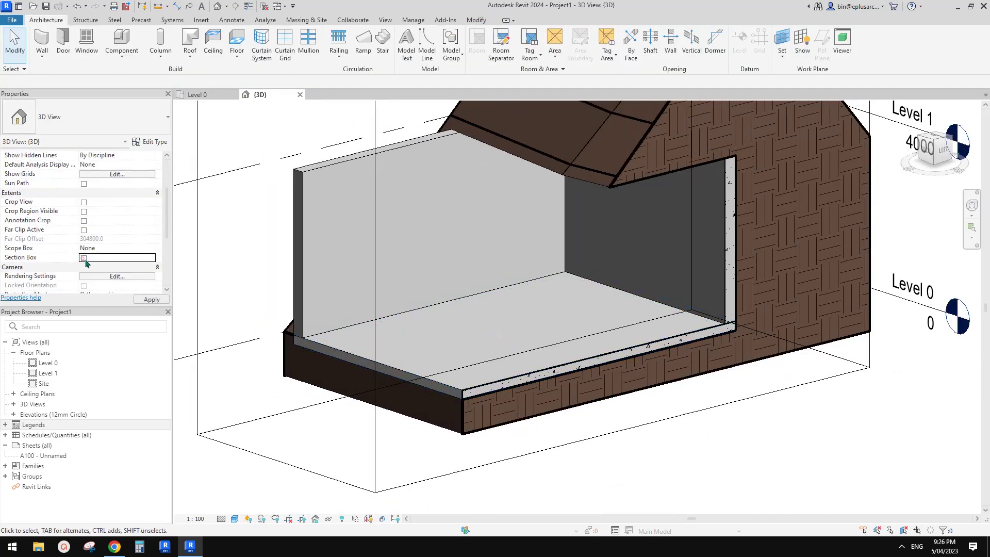
Temporarily isolate the excavation floor in the 3D view and view it from below.
left_click(415, 314)
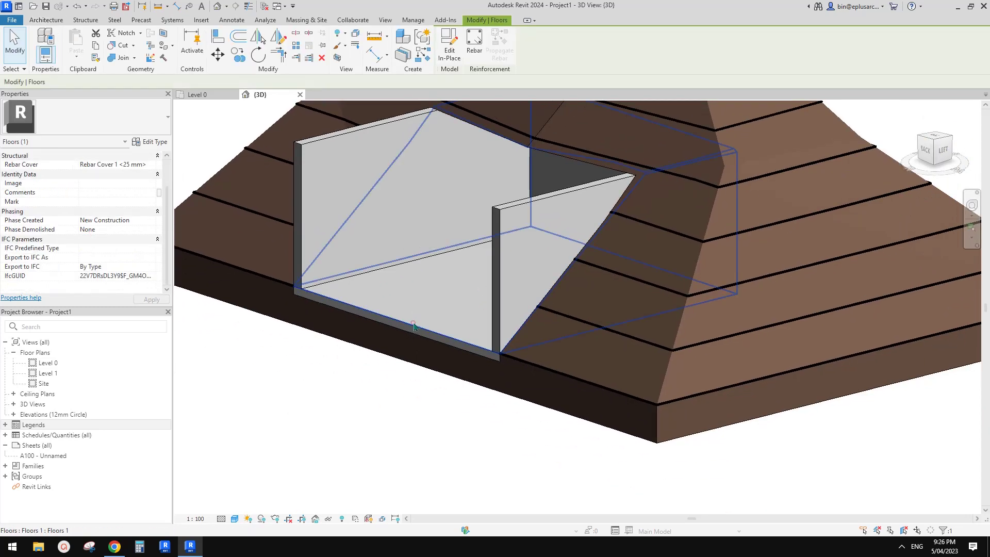
scroll(450, 280, "down", 1)
key("Escape")
left_click(423, 323)
key("Escape")
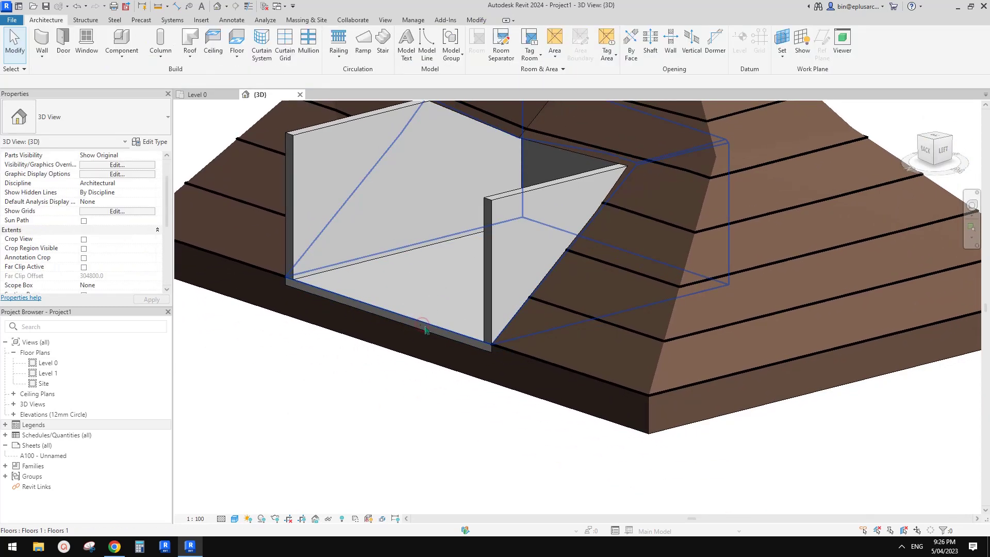
left_click(425, 332)
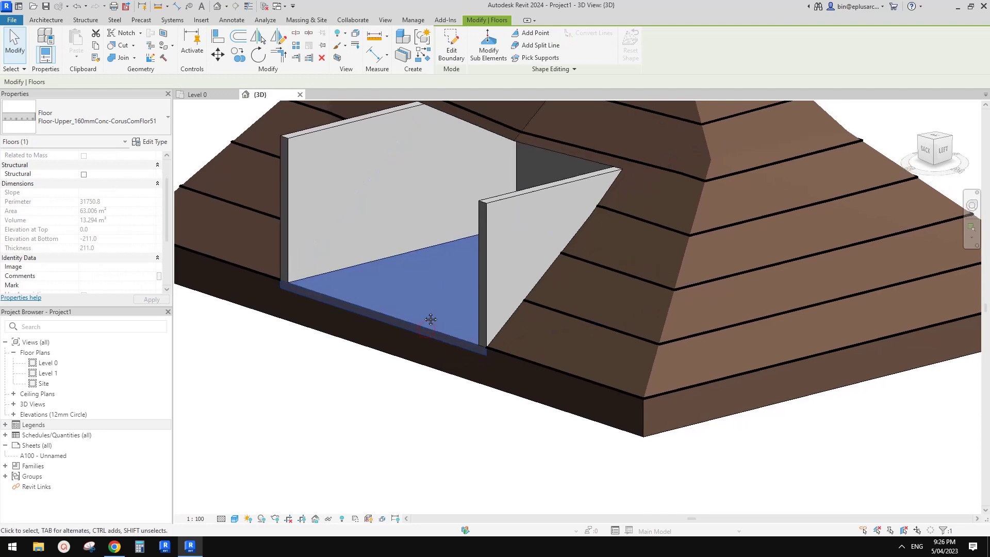
key("h")
key("i")
middle_click_drag(431, 249, 452, 152, "shift")
key("Escape")
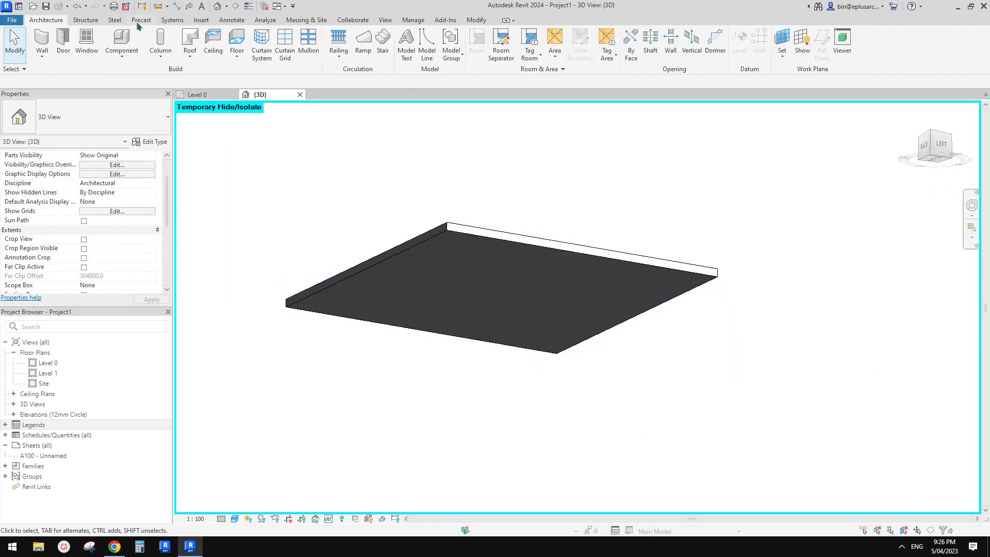
Add a Standard slab edge along all four bottom edges of the isolated floor and end the temporary isolation.
left_click(85, 21)
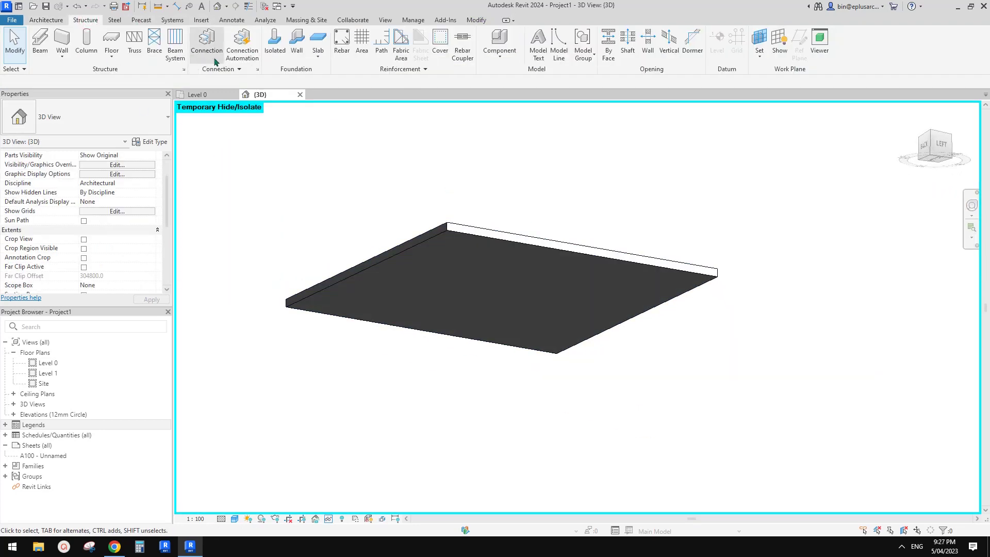
left_click(318, 59)
left_click(319, 59)
left_click(328, 54)
left_click(325, 98)
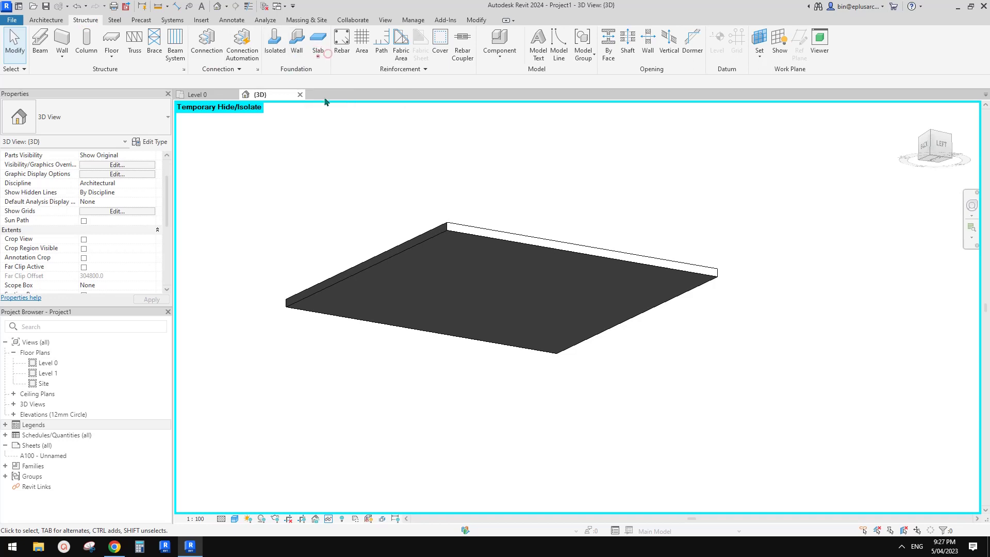
left_click(355, 96)
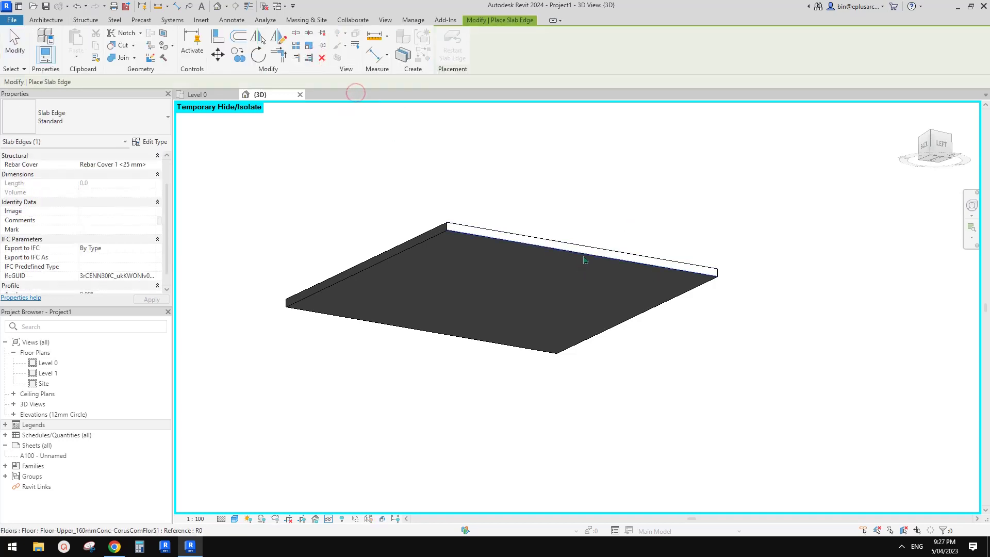
left_click(501, 245)
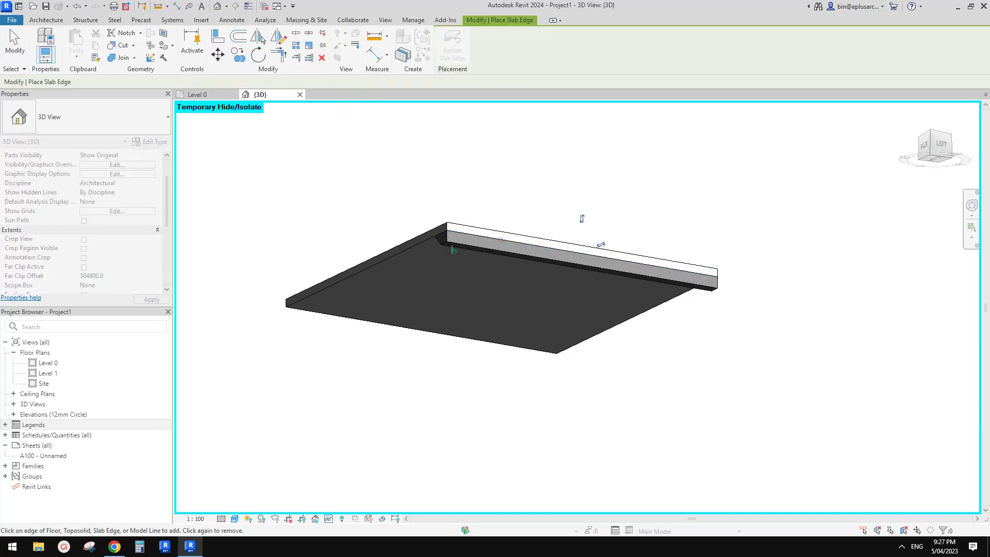
left_click(421, 248)
left_click(466, 343)
left_click(616, 326)
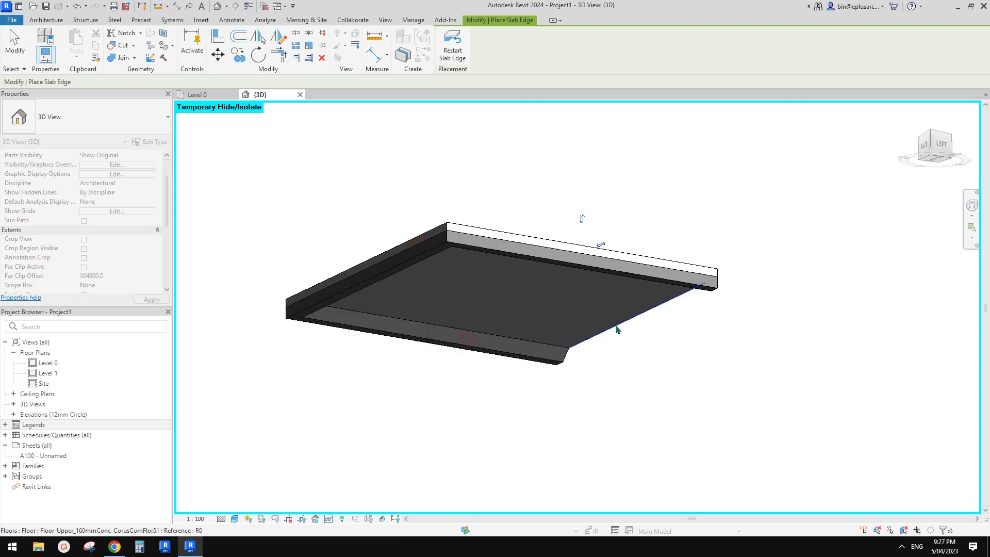
middle_click_drag(581, 278, 490, 264, "shift")
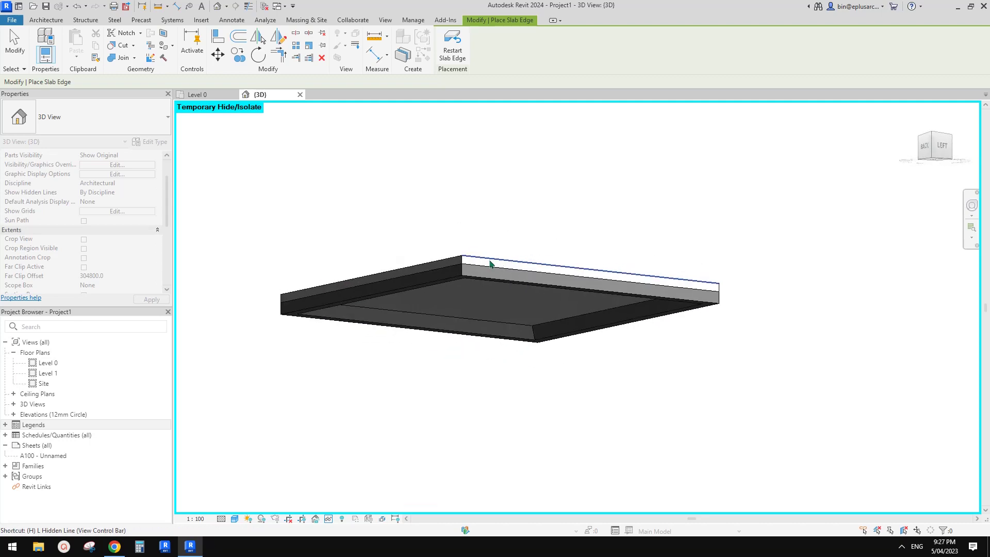
left_click(482, 272)
key("Escape")
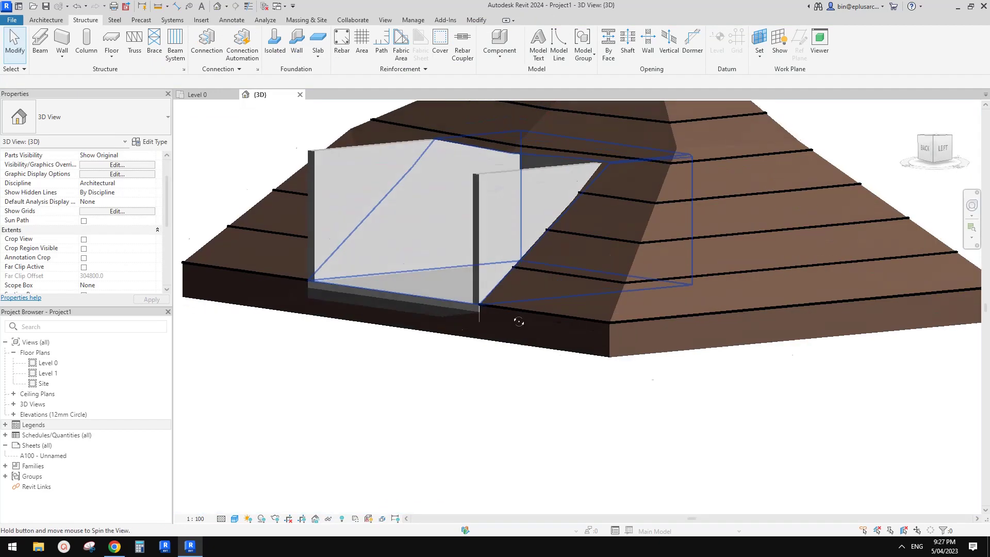
Crop the 3D view with a section box around the excavation floor and select that section box.
scroll(519, 322, "down", 5)
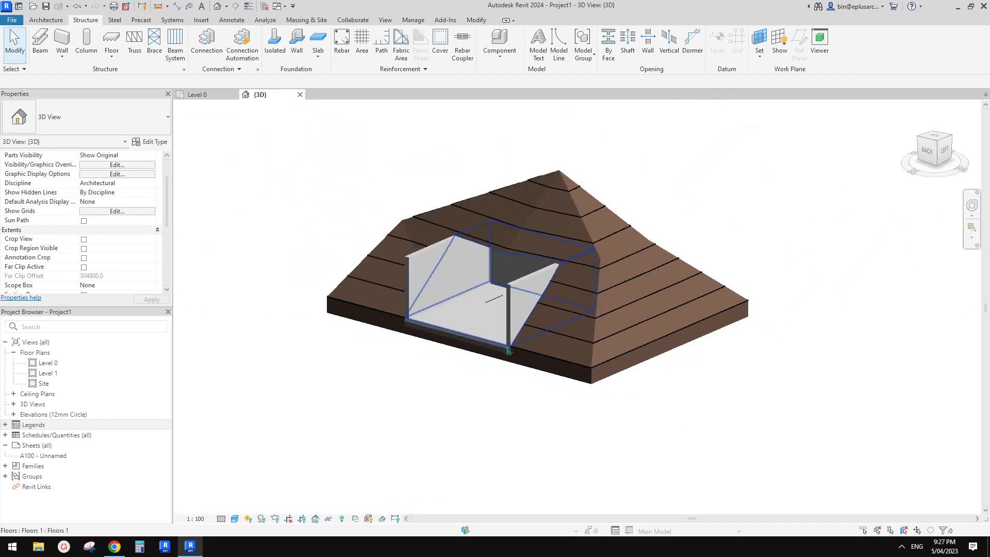
middle_click_drag(508, 349, 511, 351)
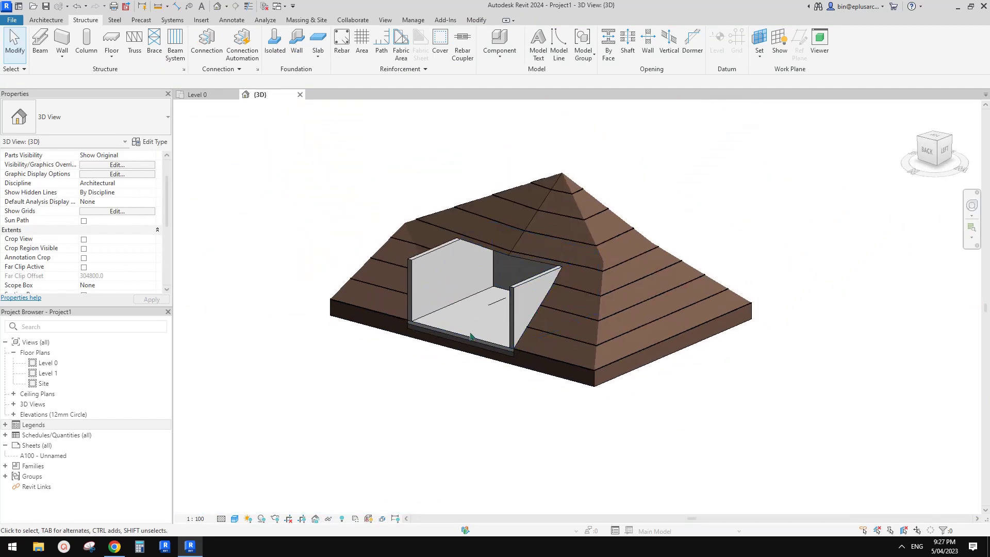
scroll(471, 340, "up", 4)
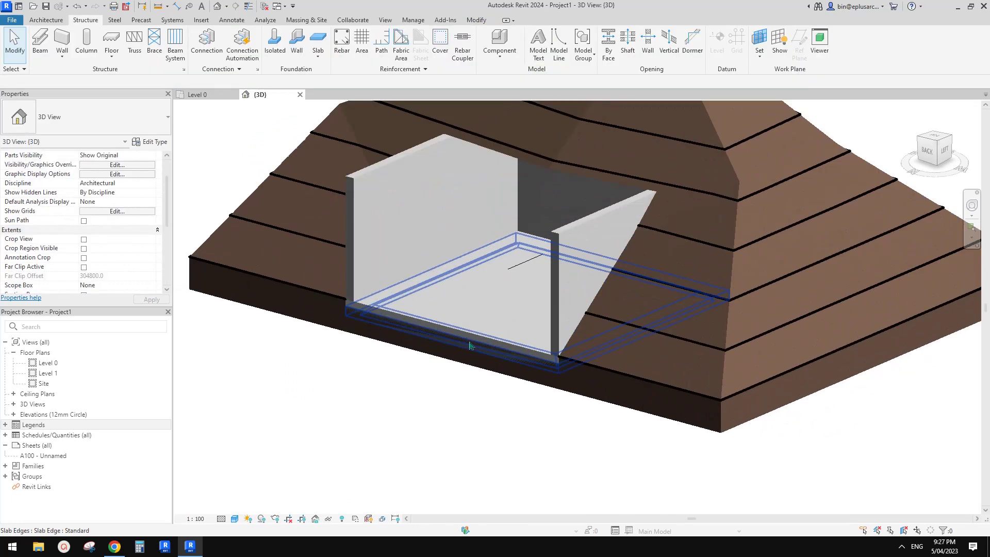
left_click(472, 341)
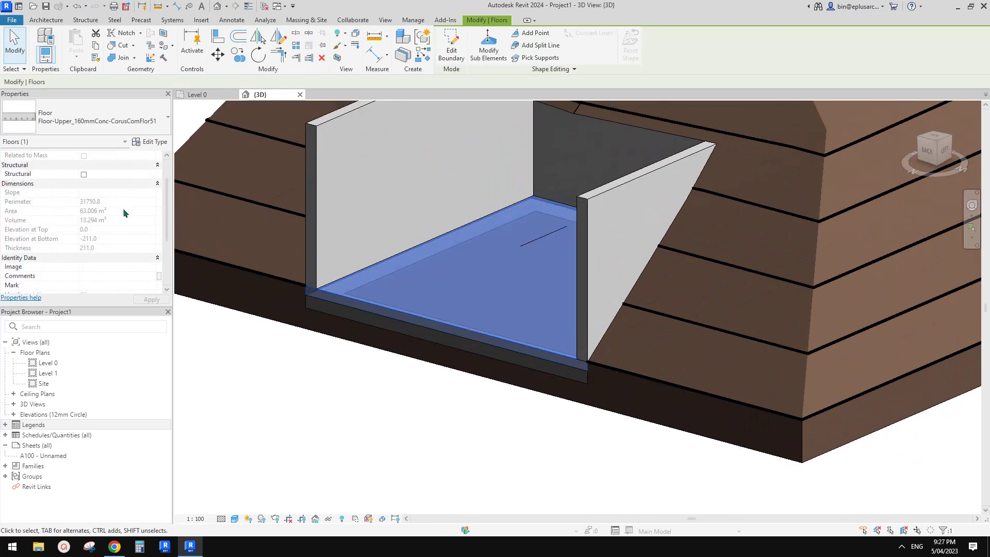
scroll(110, 230, "down", 3)
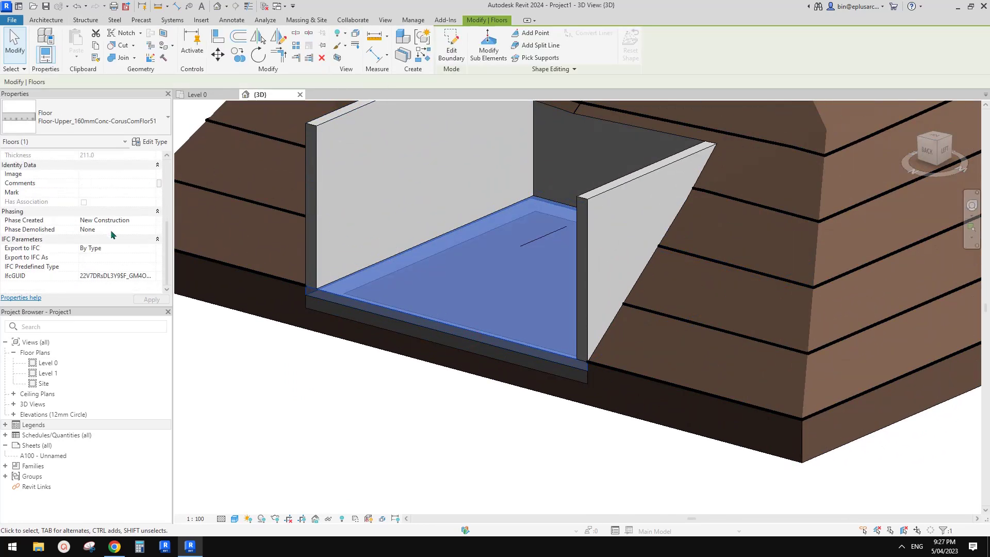
left_click(338, 58)
left_click(780, 293)
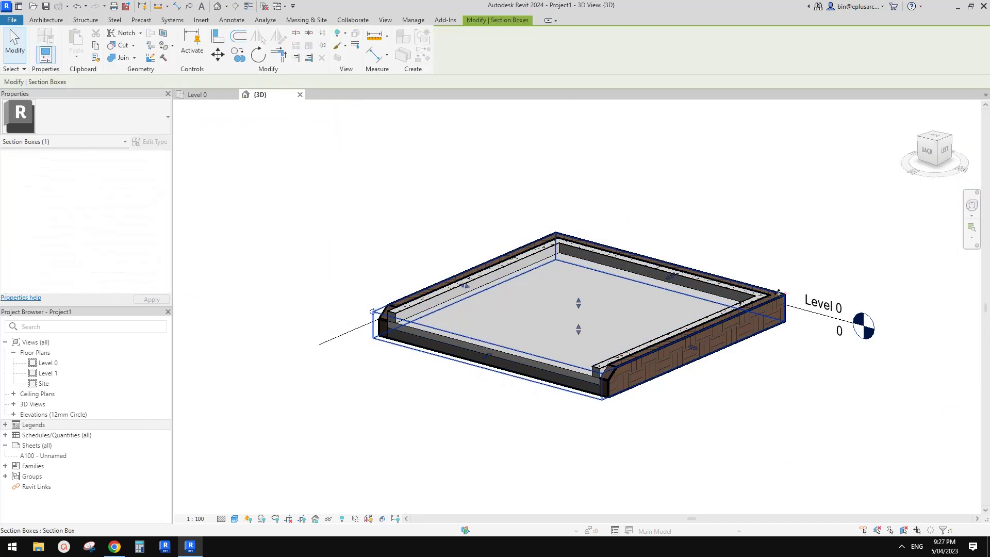
Extend the section box upward past the retaining walls and pull its side face inward to cut through the floor.
scroll(742, 285, "down", 1)
left_click_drag(602, 302, 621, 199)
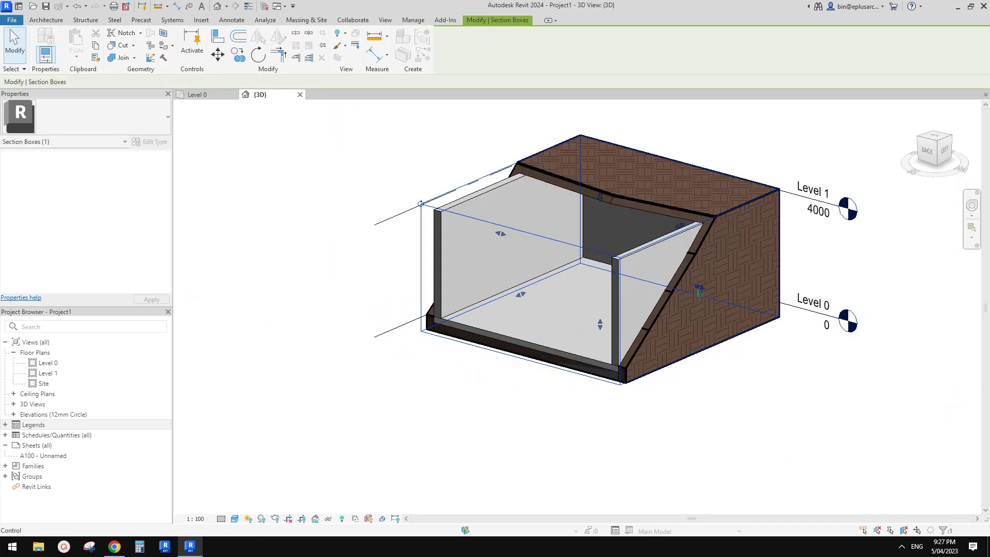
left_click_drag(698, 292, 618, 266)
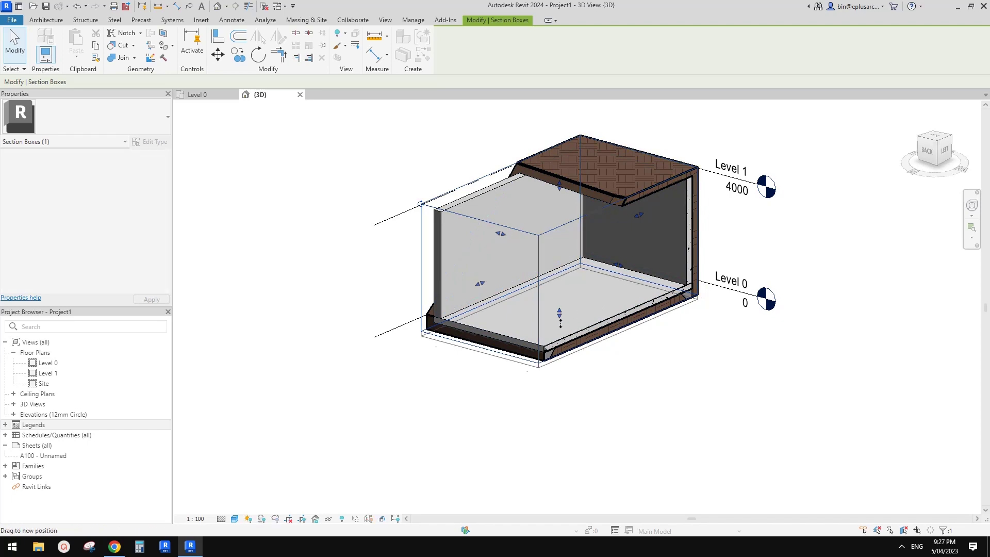
middle_click_drag(561, 322, 480, 299, "shift")
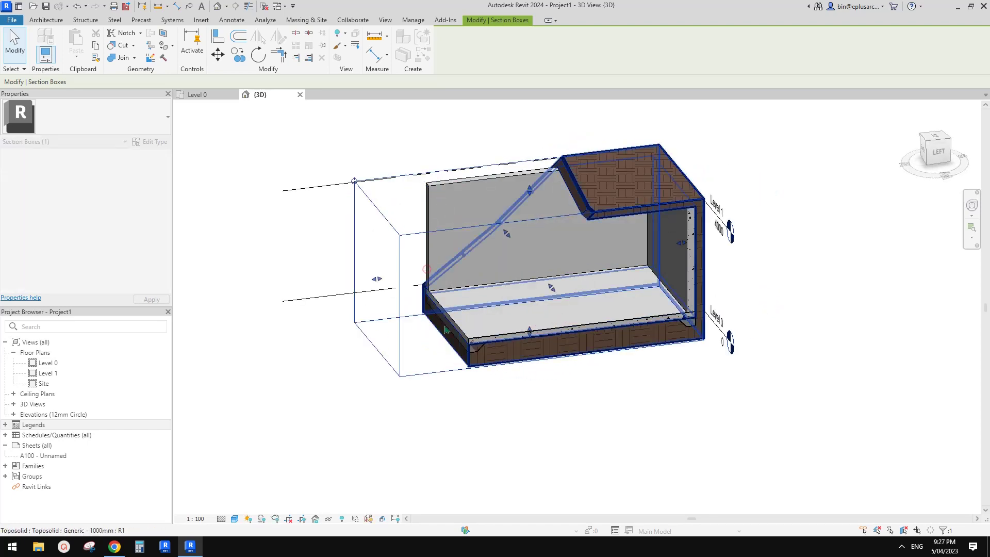
Cut the toposolid with the slab edge beneath the excavation floor using Cut Geometry.
scroll(488, 367, "up", 5)
scroll(488, 367, "up", 2)
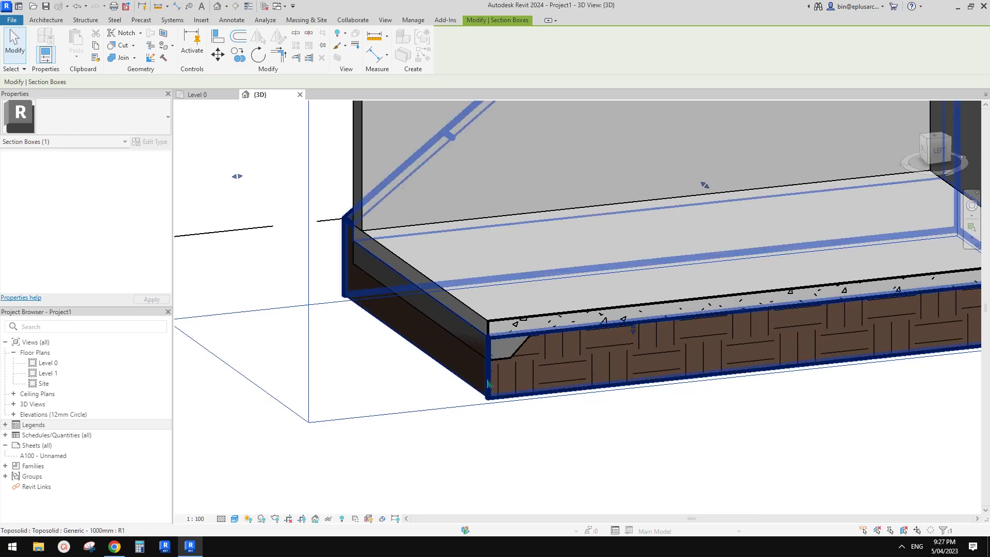
left_click(520, 336)
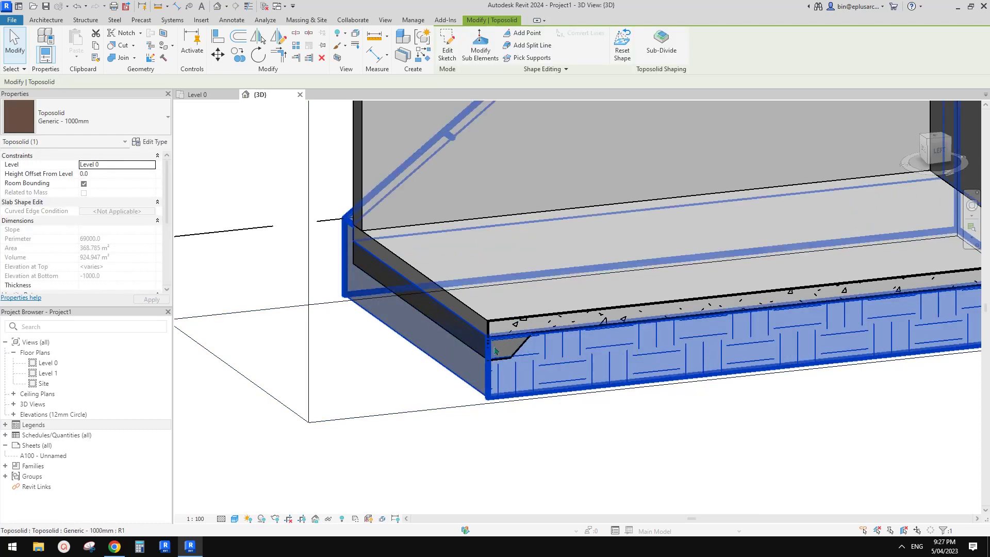
mouse_move(499, 350)
middle_mouse_down("shift")
mouse_move(529, 346)
mouse_move(506, 351)
middle_mouse_up("shift")
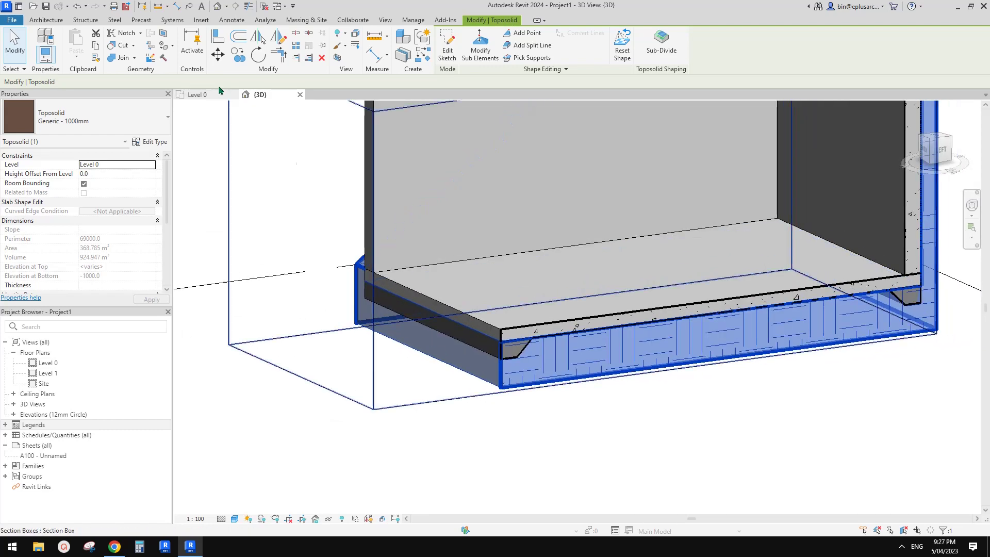
left_click(122, 47)
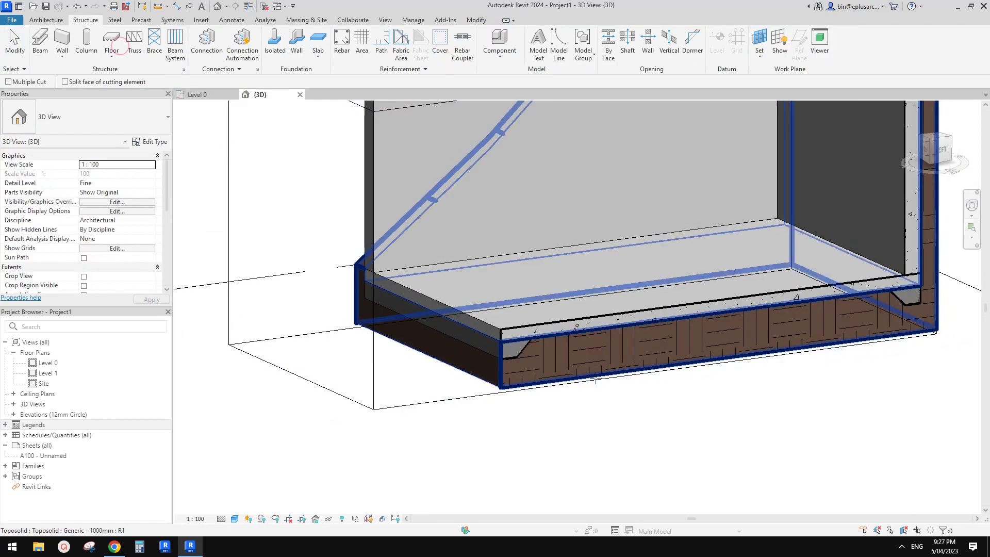
left_click(534, 368)
left_click(516, 357)
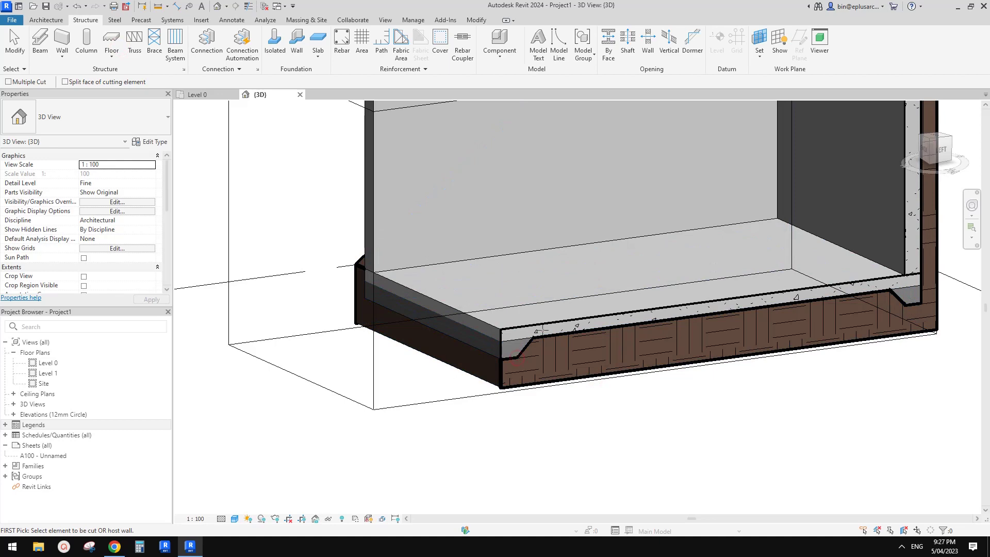
left_click(503, 366)
middle_click_drag(903, 309, 791, 297)
key("Escape")
key("Escape")
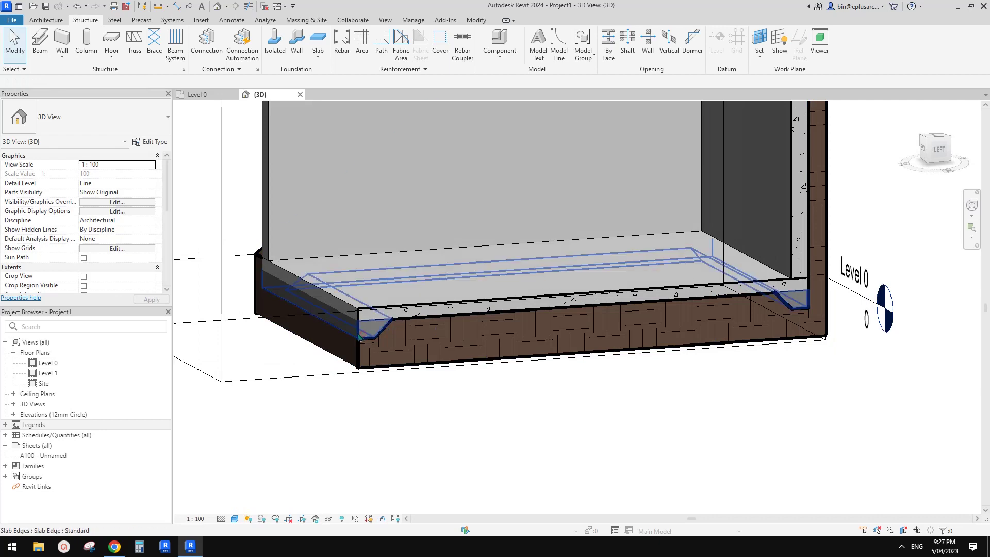
Copy the material name of the structure layer in the excavation floor's type without changing its assembly.
left_click(361, 334)
scroll(543, 278, "down", 1)
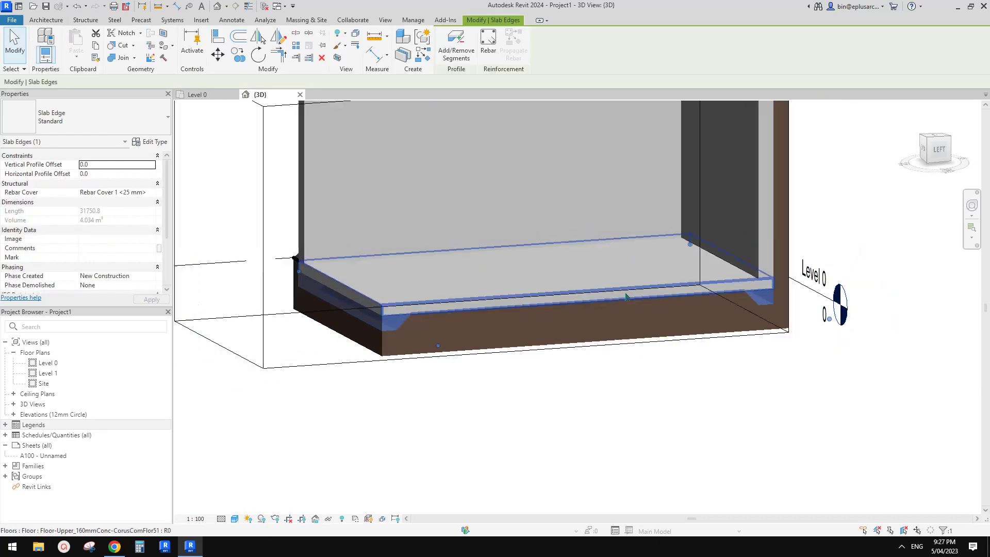
scroll(423, 314, "up", 2)
key("Escape")
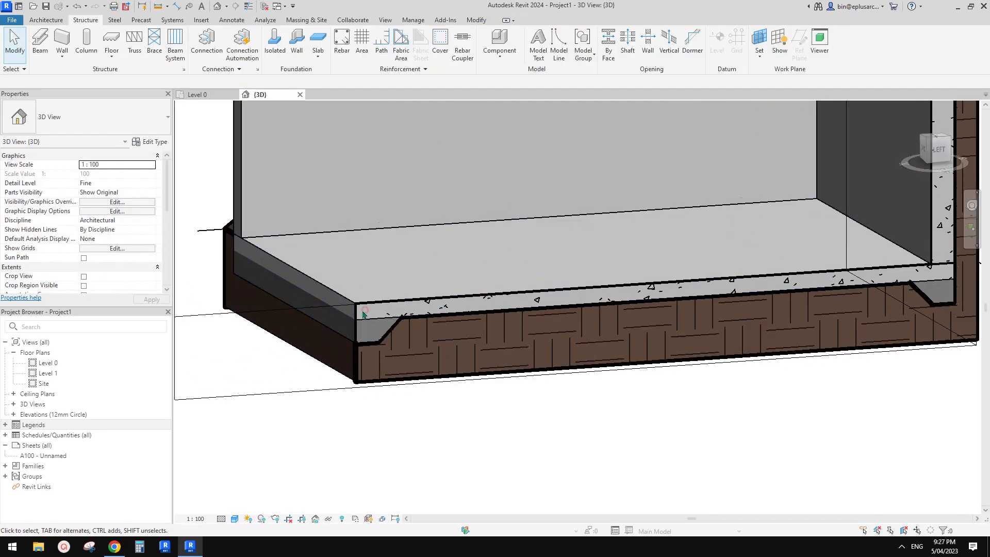
left_click(364, 313)
left_click(151, 142)
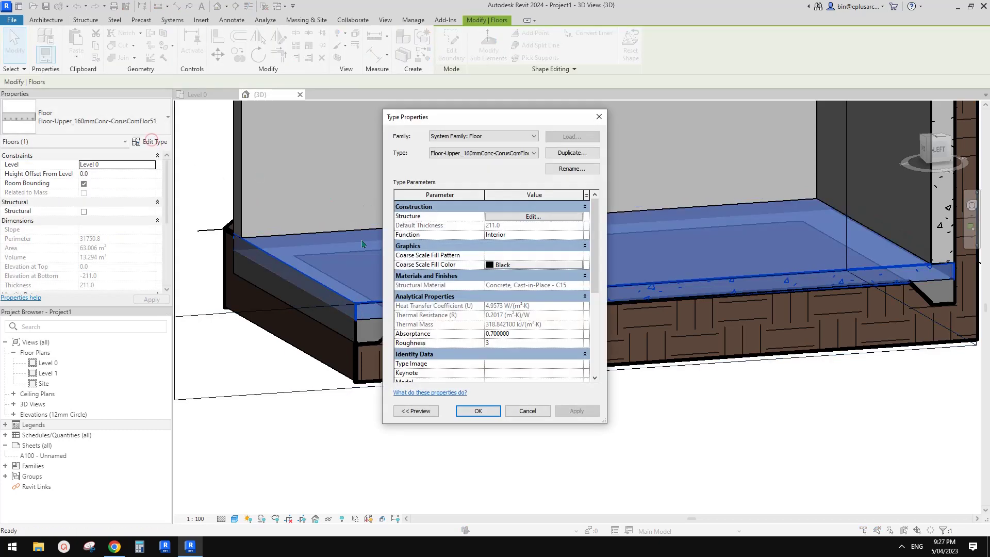
left_click(531, 217)
left_click(449, 247)
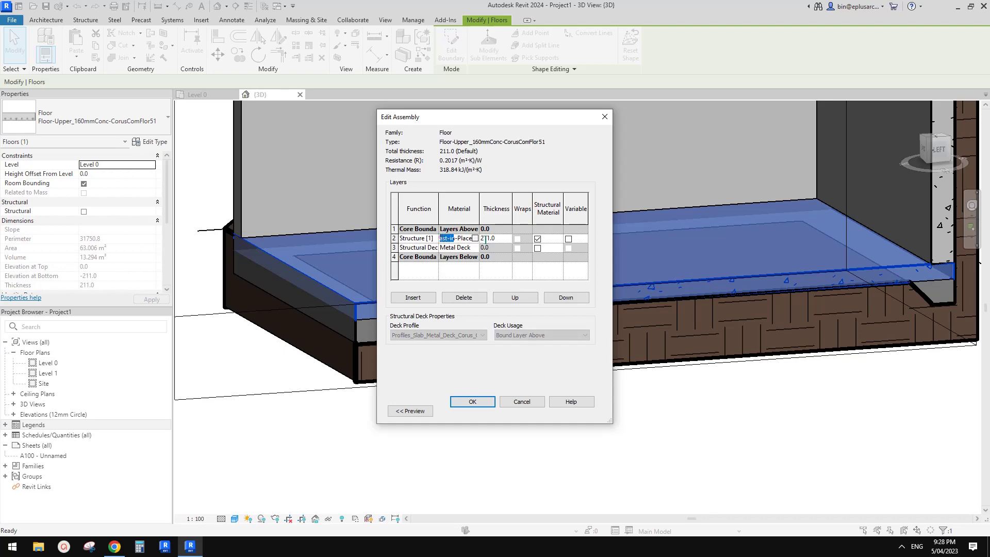
key("Escape")
key("Escape")
key("Escape")
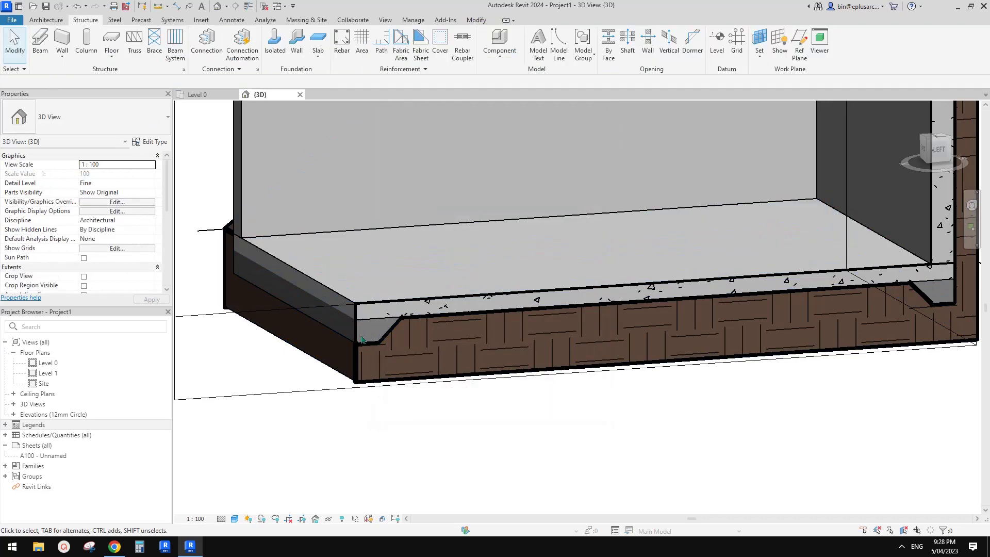
Set the Standard slab edge type's material to Concrete, Cast-in-Place - C15.
left_click(361, 333)
scroll(131, 170, "down", 3)
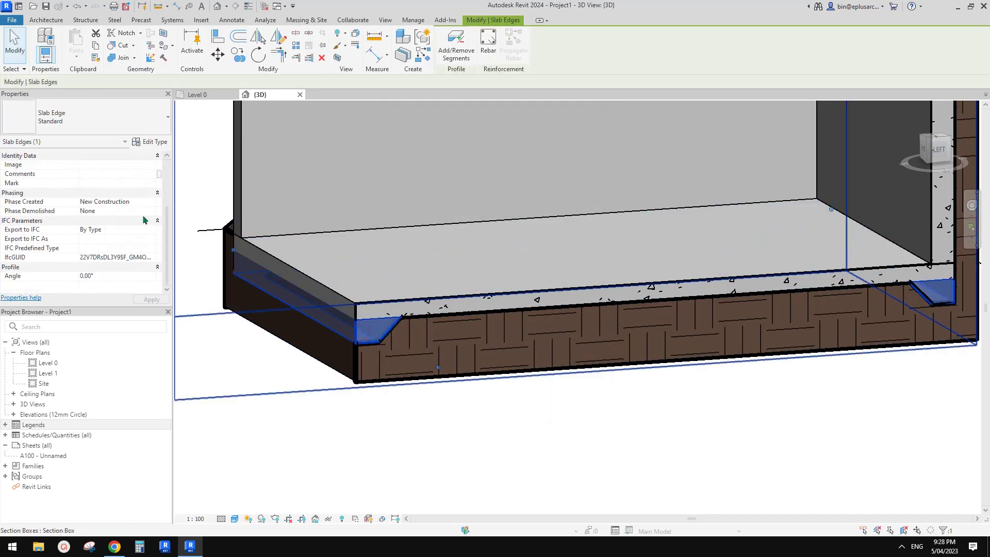
left_click(154, 141)
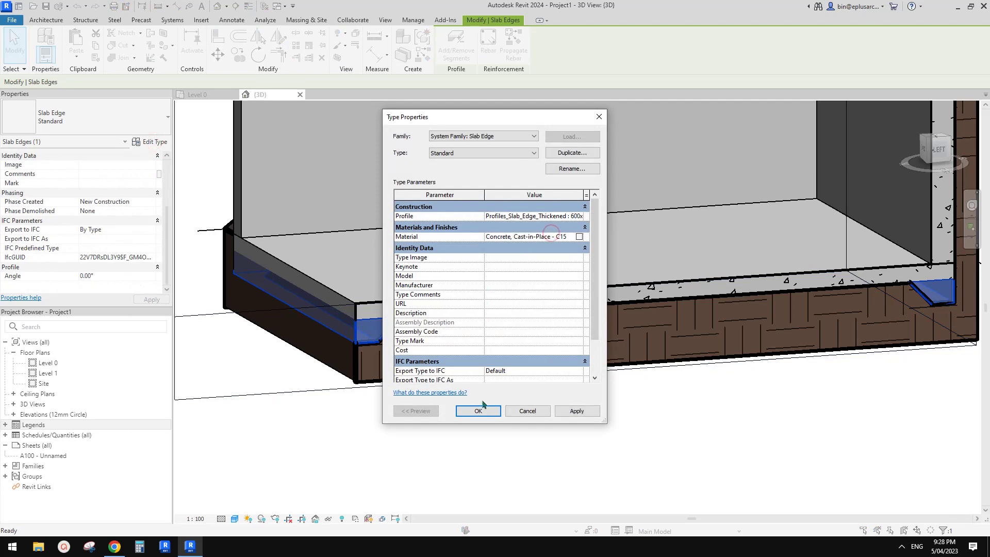
left_click(480, 409)
left_click(533, 427)
Turn off the section box in the 3D view and show the whole hill from the excavation's open side.
scroll(609, 340, "up", 3)
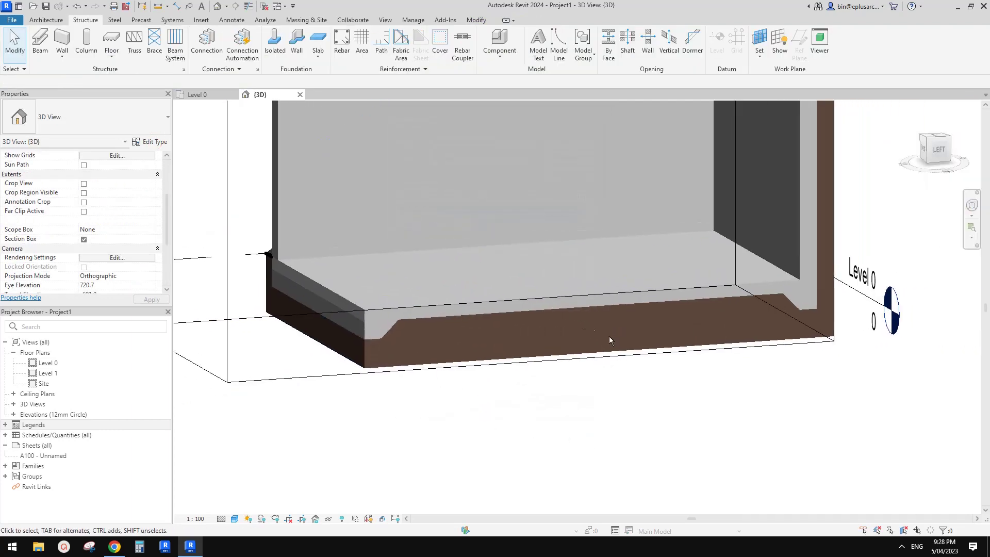
scroll(609, 340, "down", 5)
middle_click_drag(609, 341, 728, 329, "shift")
scroll(98, 257, "down", 3)
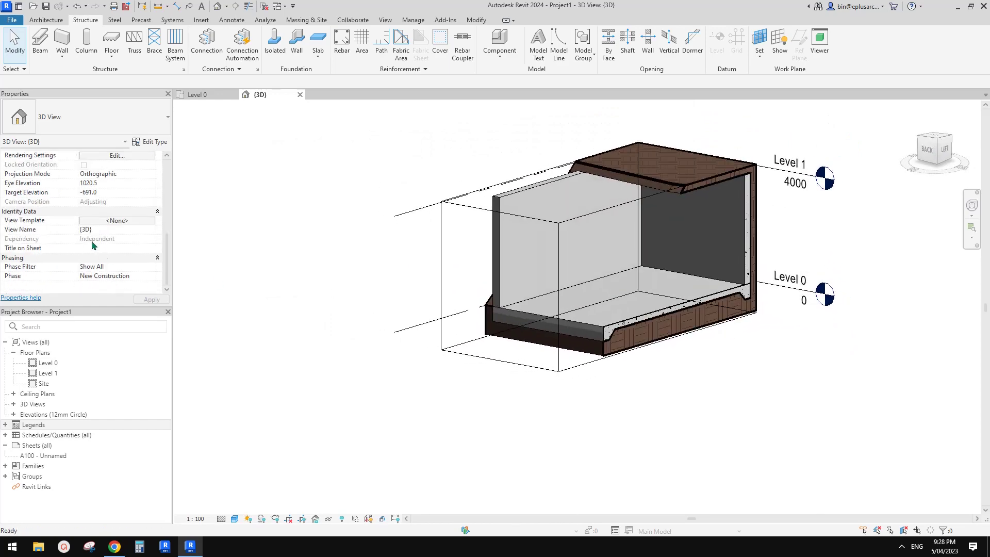
scroll(93, 244, "up", 3)
left_click(84, 211)
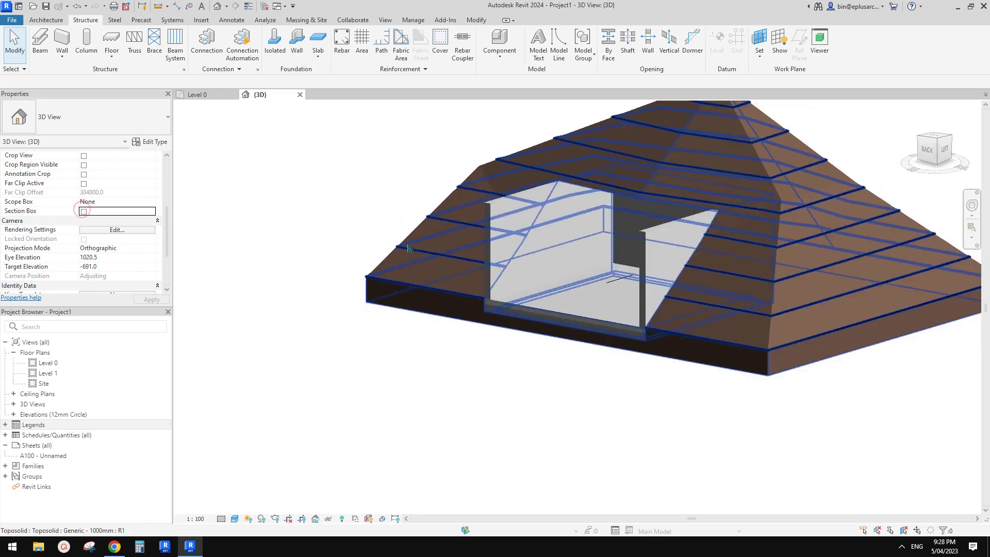
scroll(409, 249, "down", 2)
middle_click_drag(572, 289, 686, 335, "shift")
Select the toposolid and look over the massing, site and shape-editing commands available for it.
left_click(644, 237)
middle_click_drag(670, 194, 687, 242)
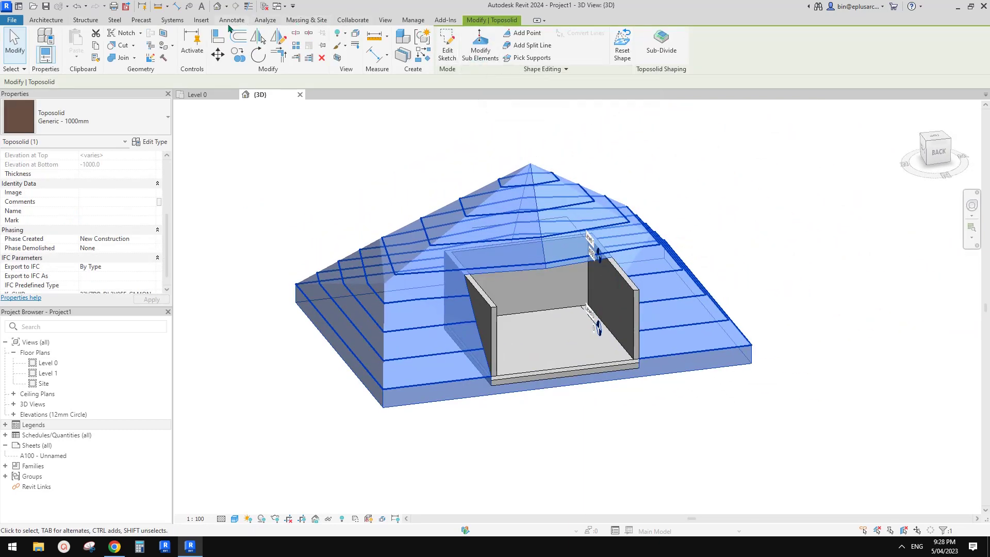
left_click(304, 20)
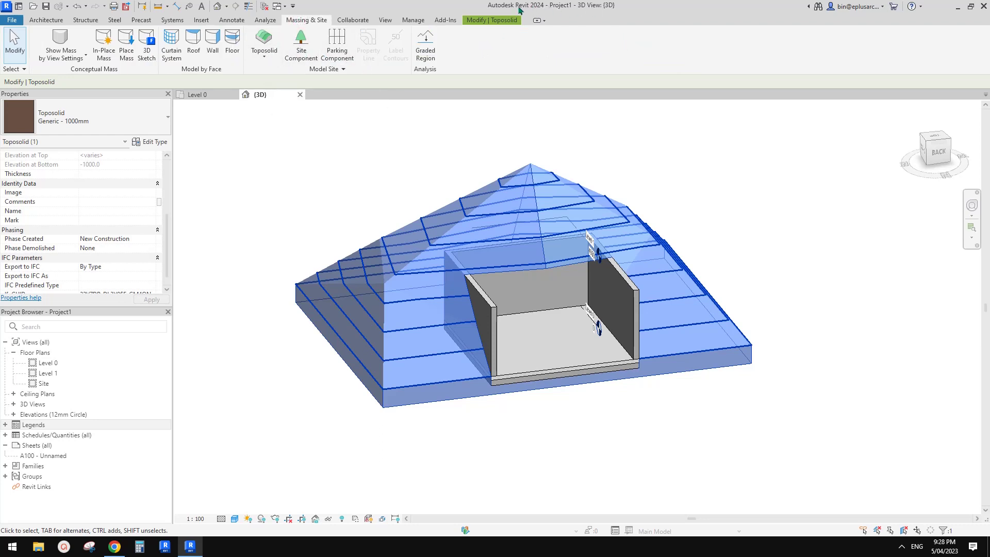
left_click(501, 22)
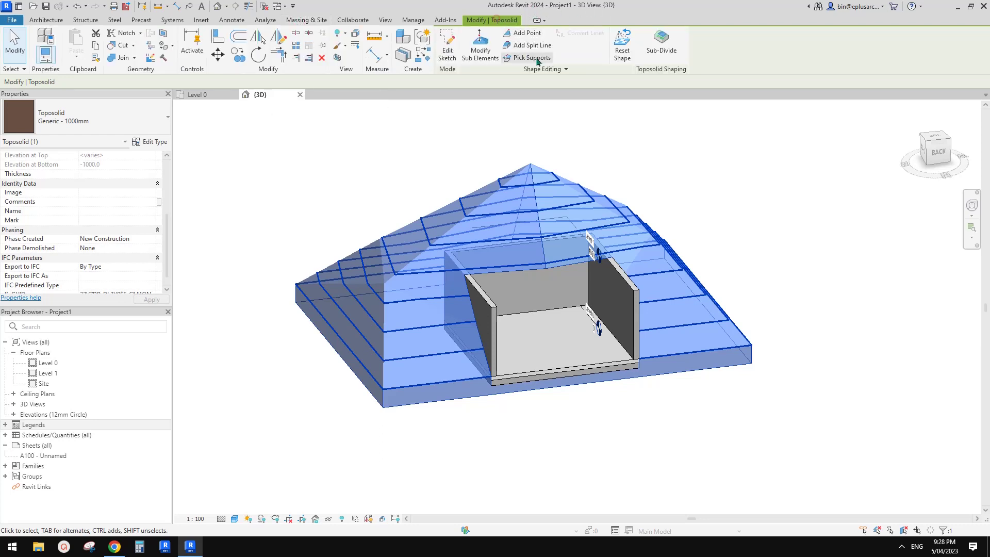
middle_click_drag(732, 164, 795, 225, "shift")
left_click(788, 221)
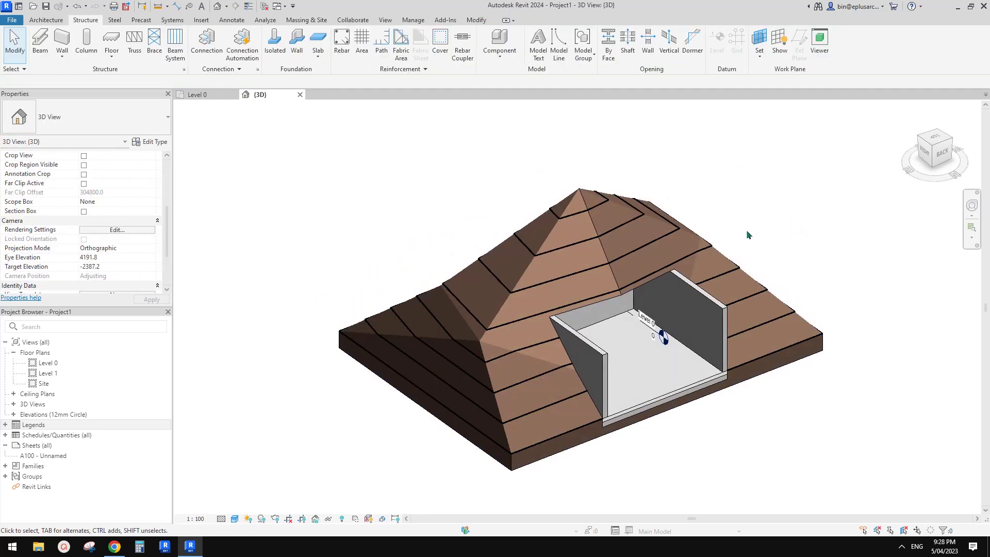
Select the in-place Floors 1 element that forms the excavation and inspect its outline against the walls and floor.
left_click(716, 246)
mouse_move(716, 246)
middle_mouse_down("shift")
mouse_move(755, 253)
mouse_move(767, 183)
mouse_move(745, 224)
mouse_move(750, 258)
mouse_move(732, 258)
middle_mouse_up("shift")
left_click(733, 261)
scroll(635, 384, "up", 2)
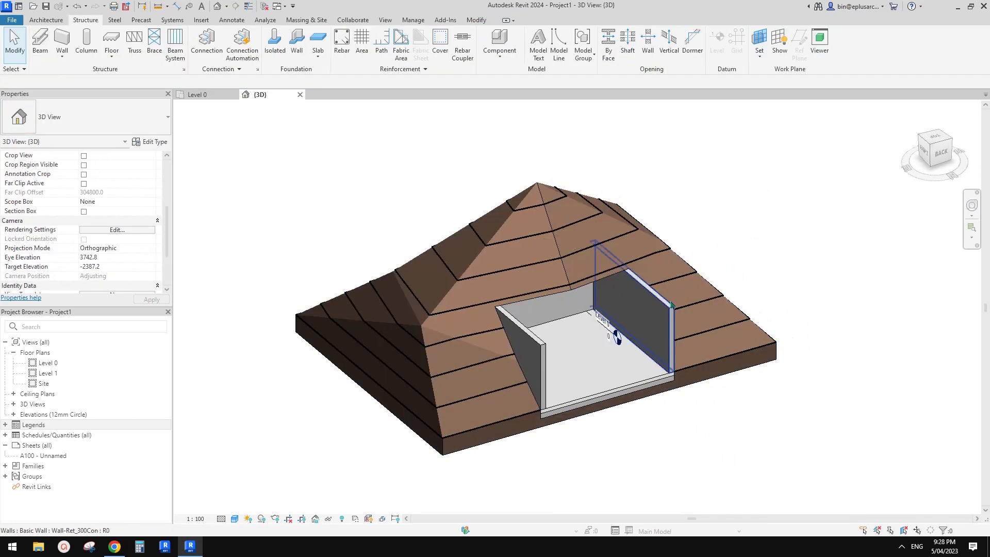
left_click(643, 396)
scroll(649, 397, "up", 3)
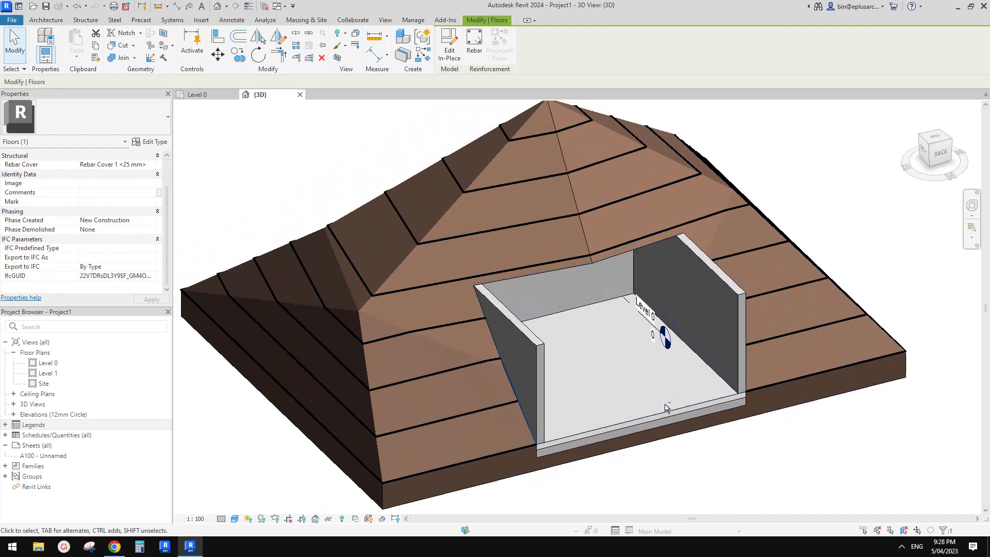
middle_click_drag(680, 405, 678, 401, "shift")
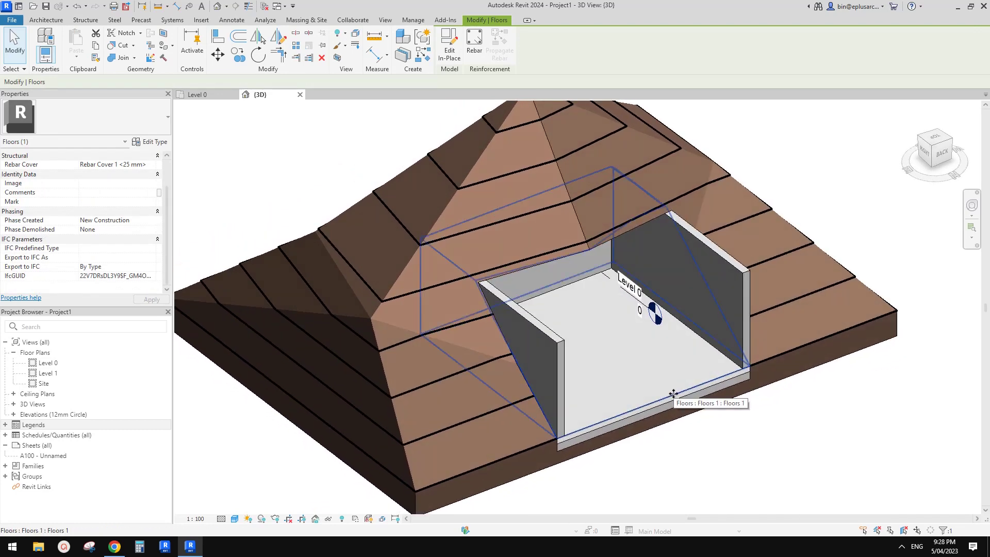
scroll(644, 330, "down", 3)
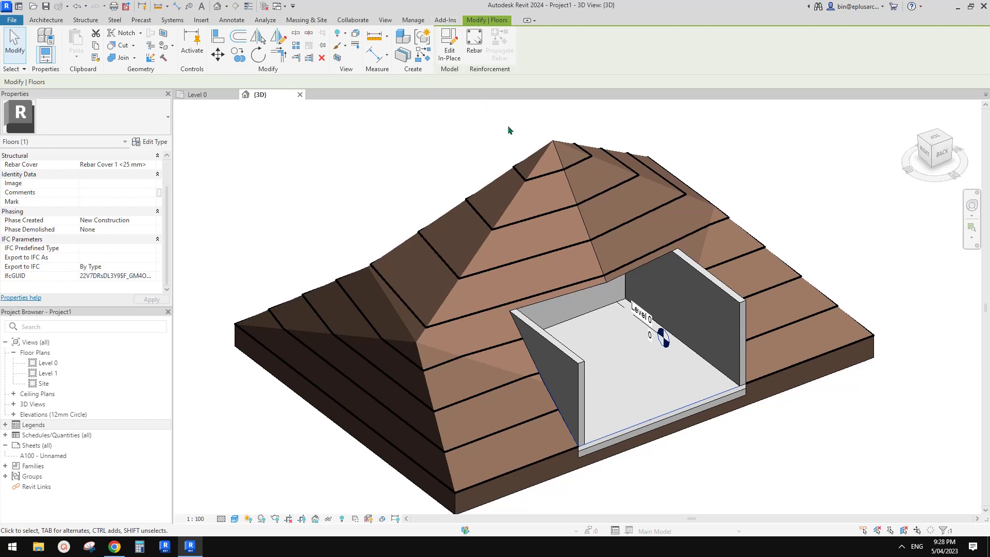
middle_click_drag(508, 130, 527, 147)
key("Escape")
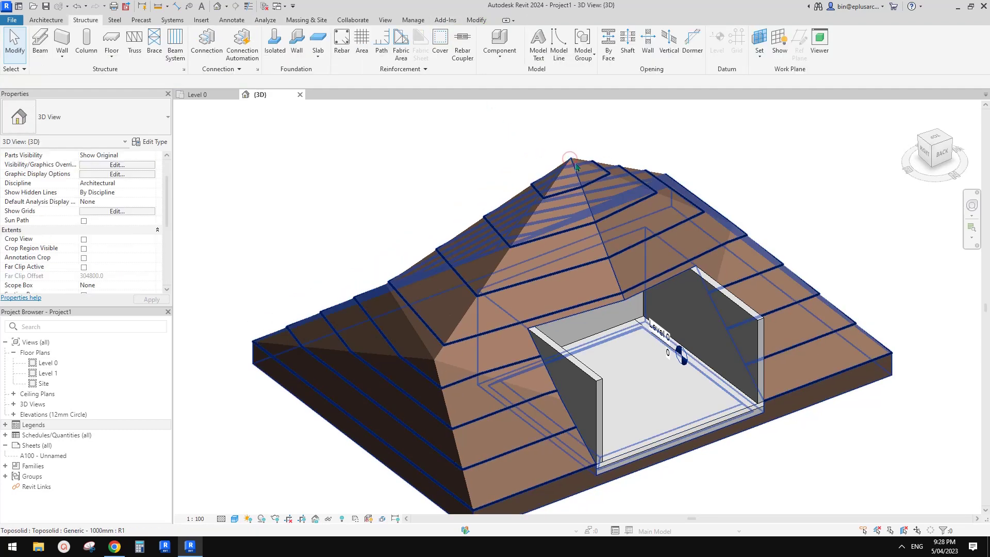
Examine the completed toposolid hill with its retaining walls, floor and slab edge around the excavation's open side.
left_click(570, 158)
middle_click_drag(696, 166, 671, 162)
left_click(669, 162)
scroll(670, 164, "down", 2)
mouse_move(718, 218)
middle_mouse_down("shift")
mouse_move(727, 225)
mouse_move(718, 220)
mouse_move(730, 215)
middle_mouse_up("shift")
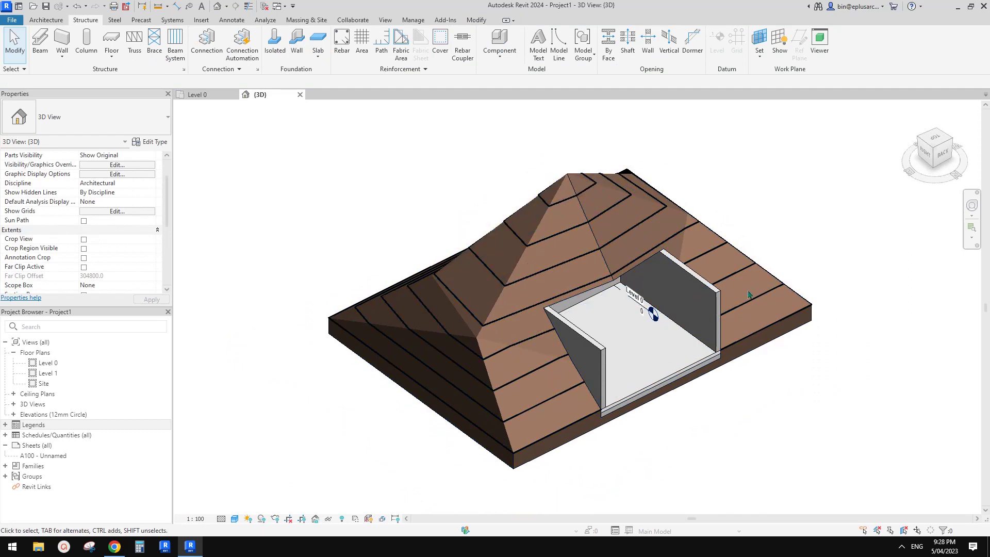
scroll(691, 366, "up", 4)
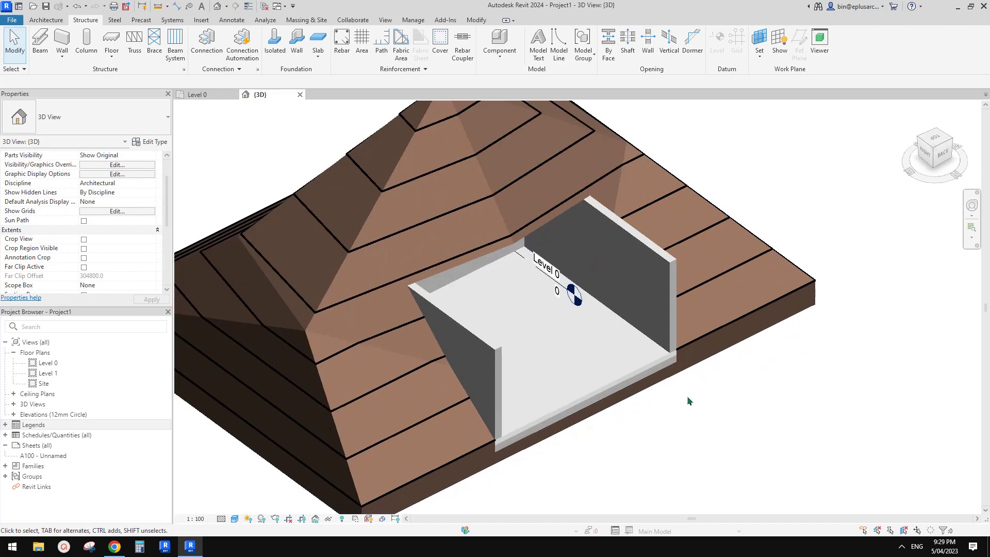
middle_click_drag(696, 342, 754, 342)
scroll(709, 351, "down", 2)
scroll(728, 357, "up", 3)
scroll(722, 316, "down", 1)
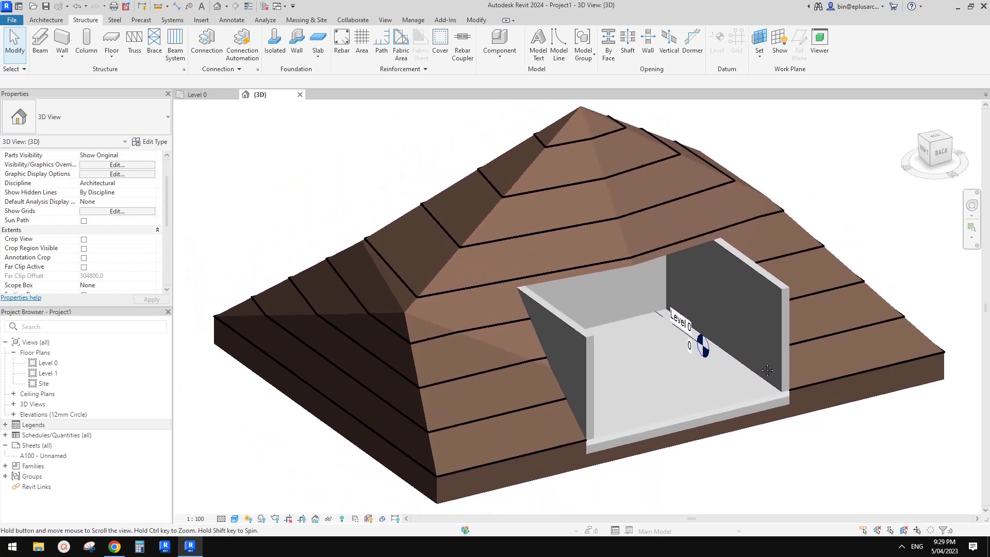